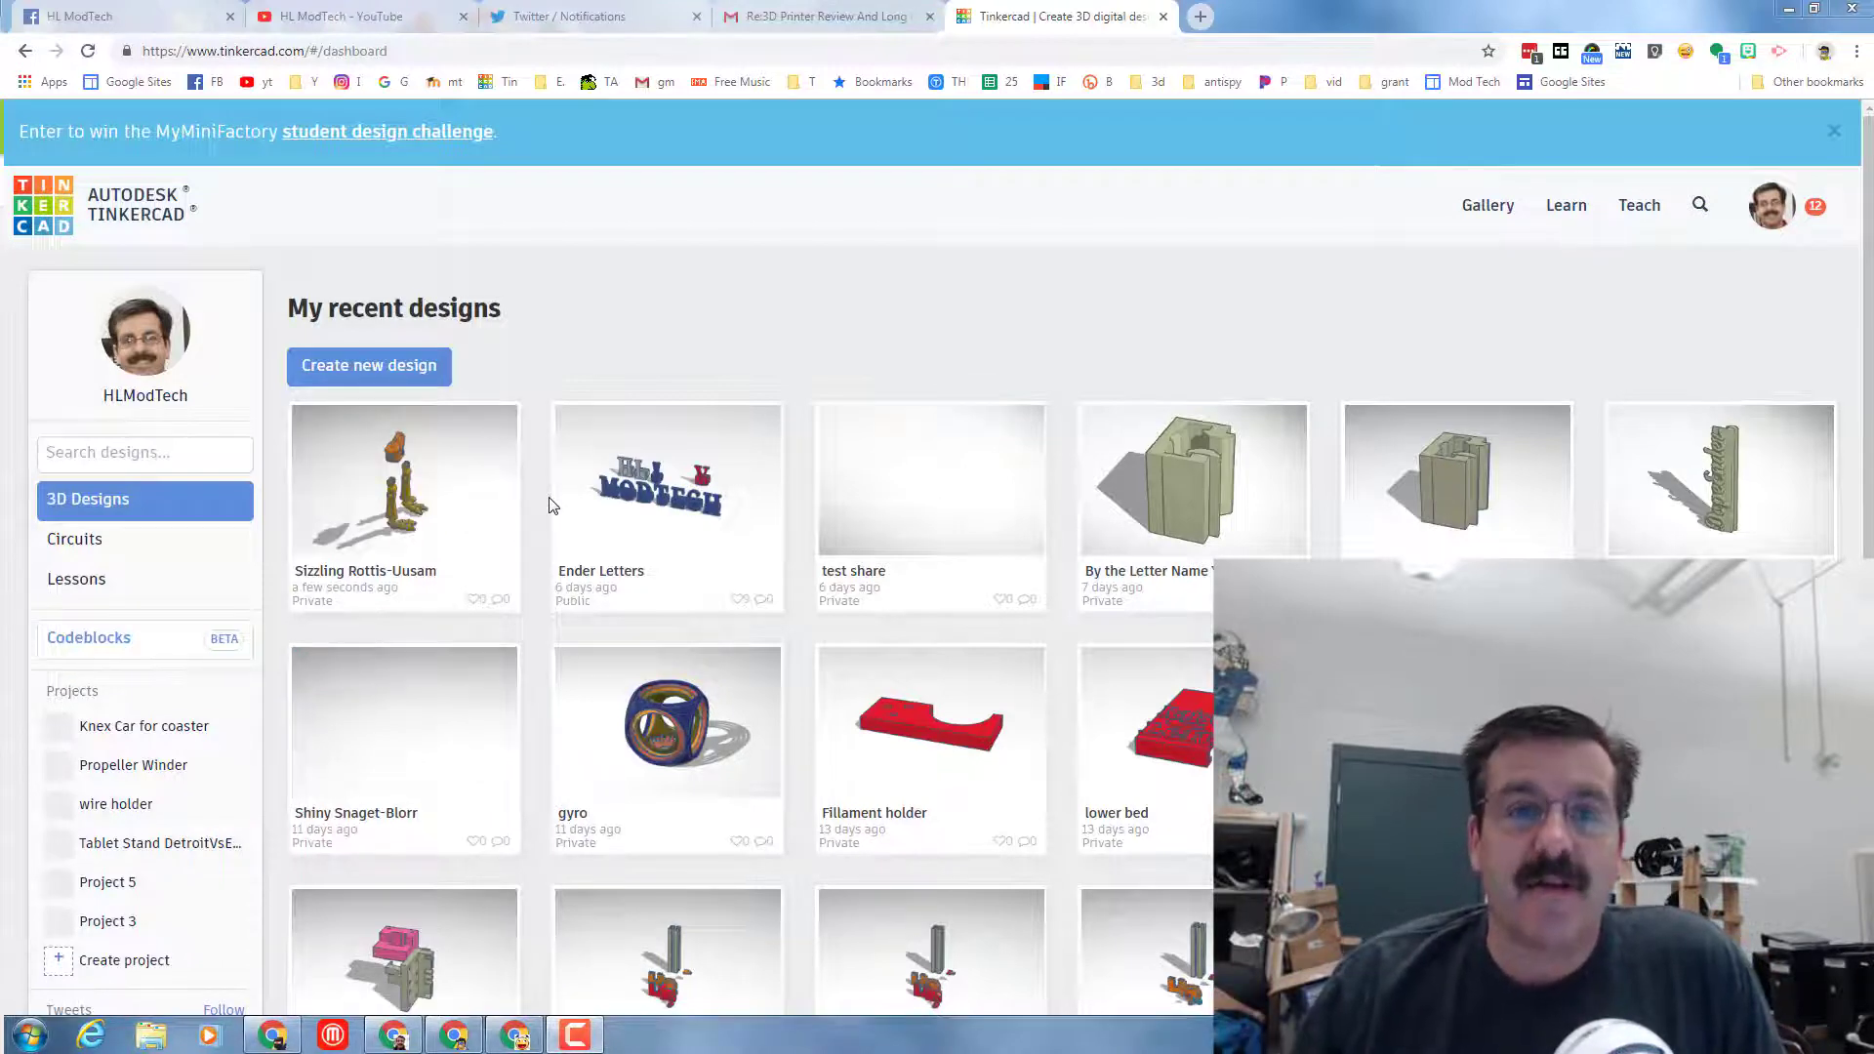
Create a new blank design from the Tinkercad dashboard
{"action": "left_click", "coordinate": [378, 365]}
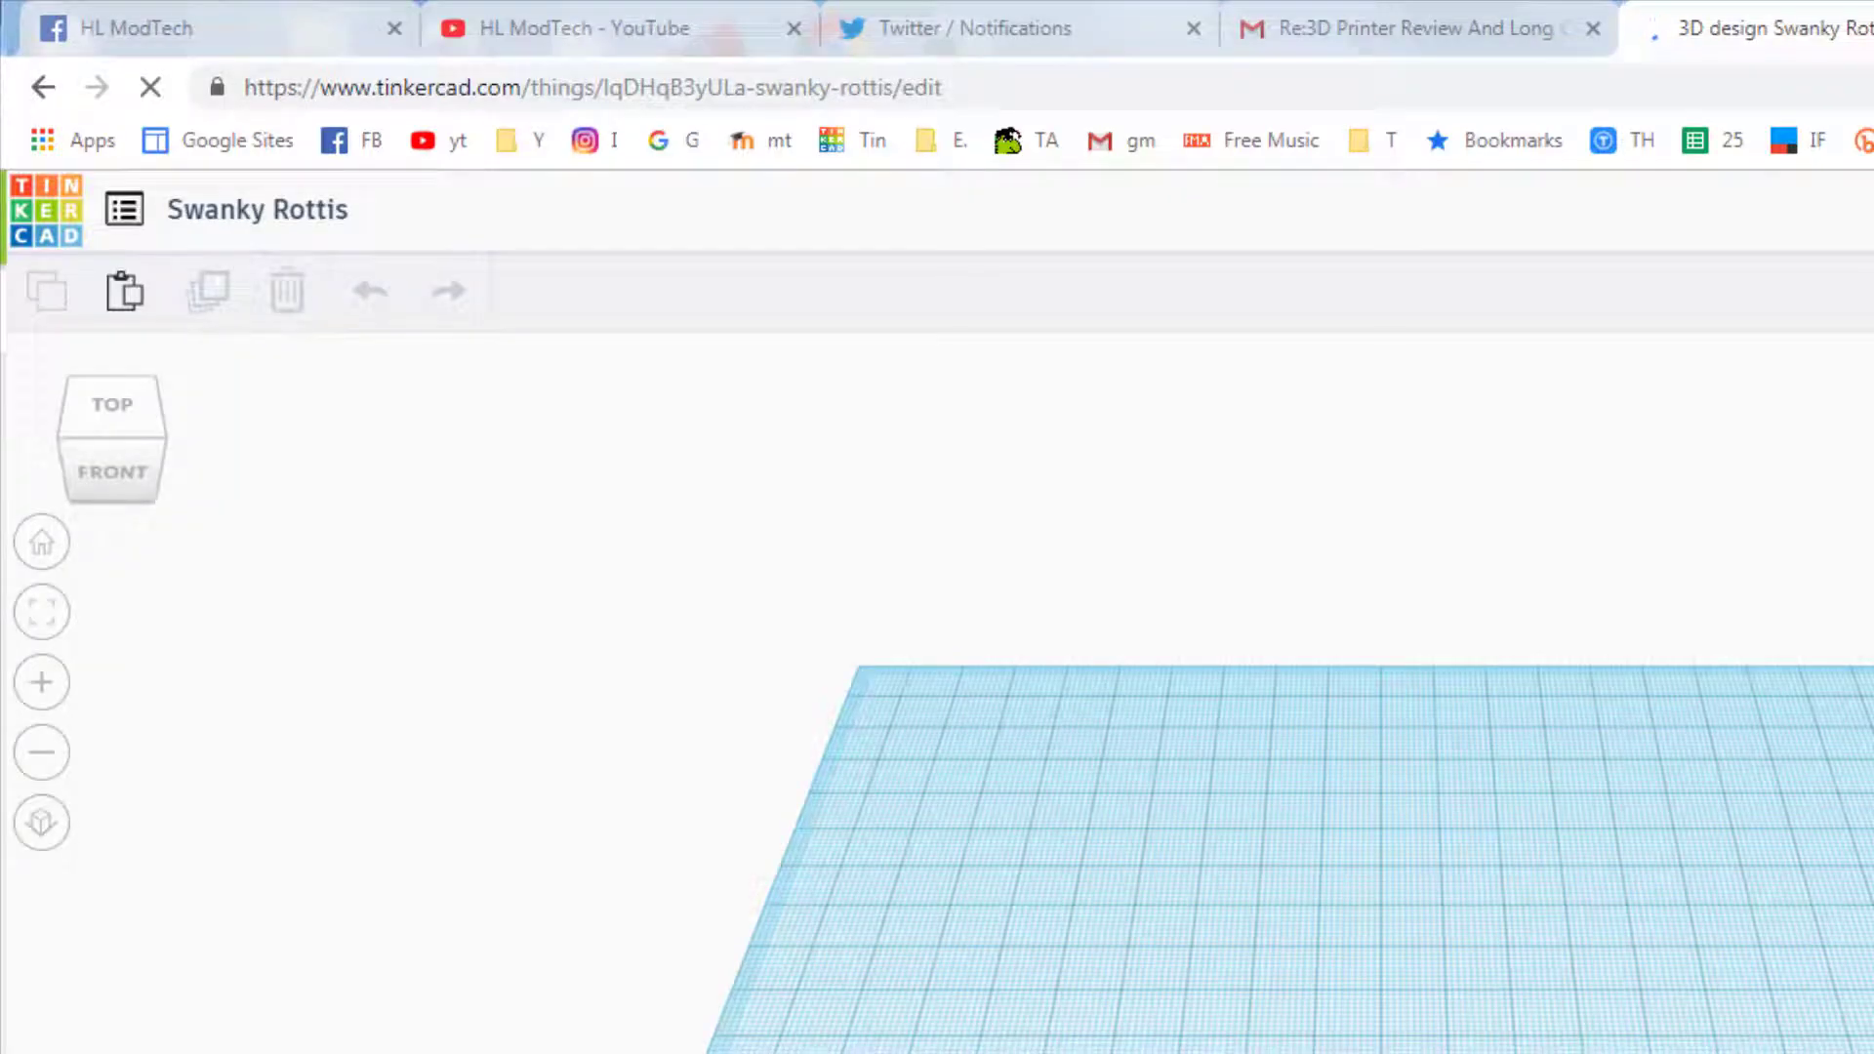
Rename the design to 'dino mdh' and switch the shape library to Printable Kits > Dinosaur
{"action": "left_click", "coordinate": [335, 209]}
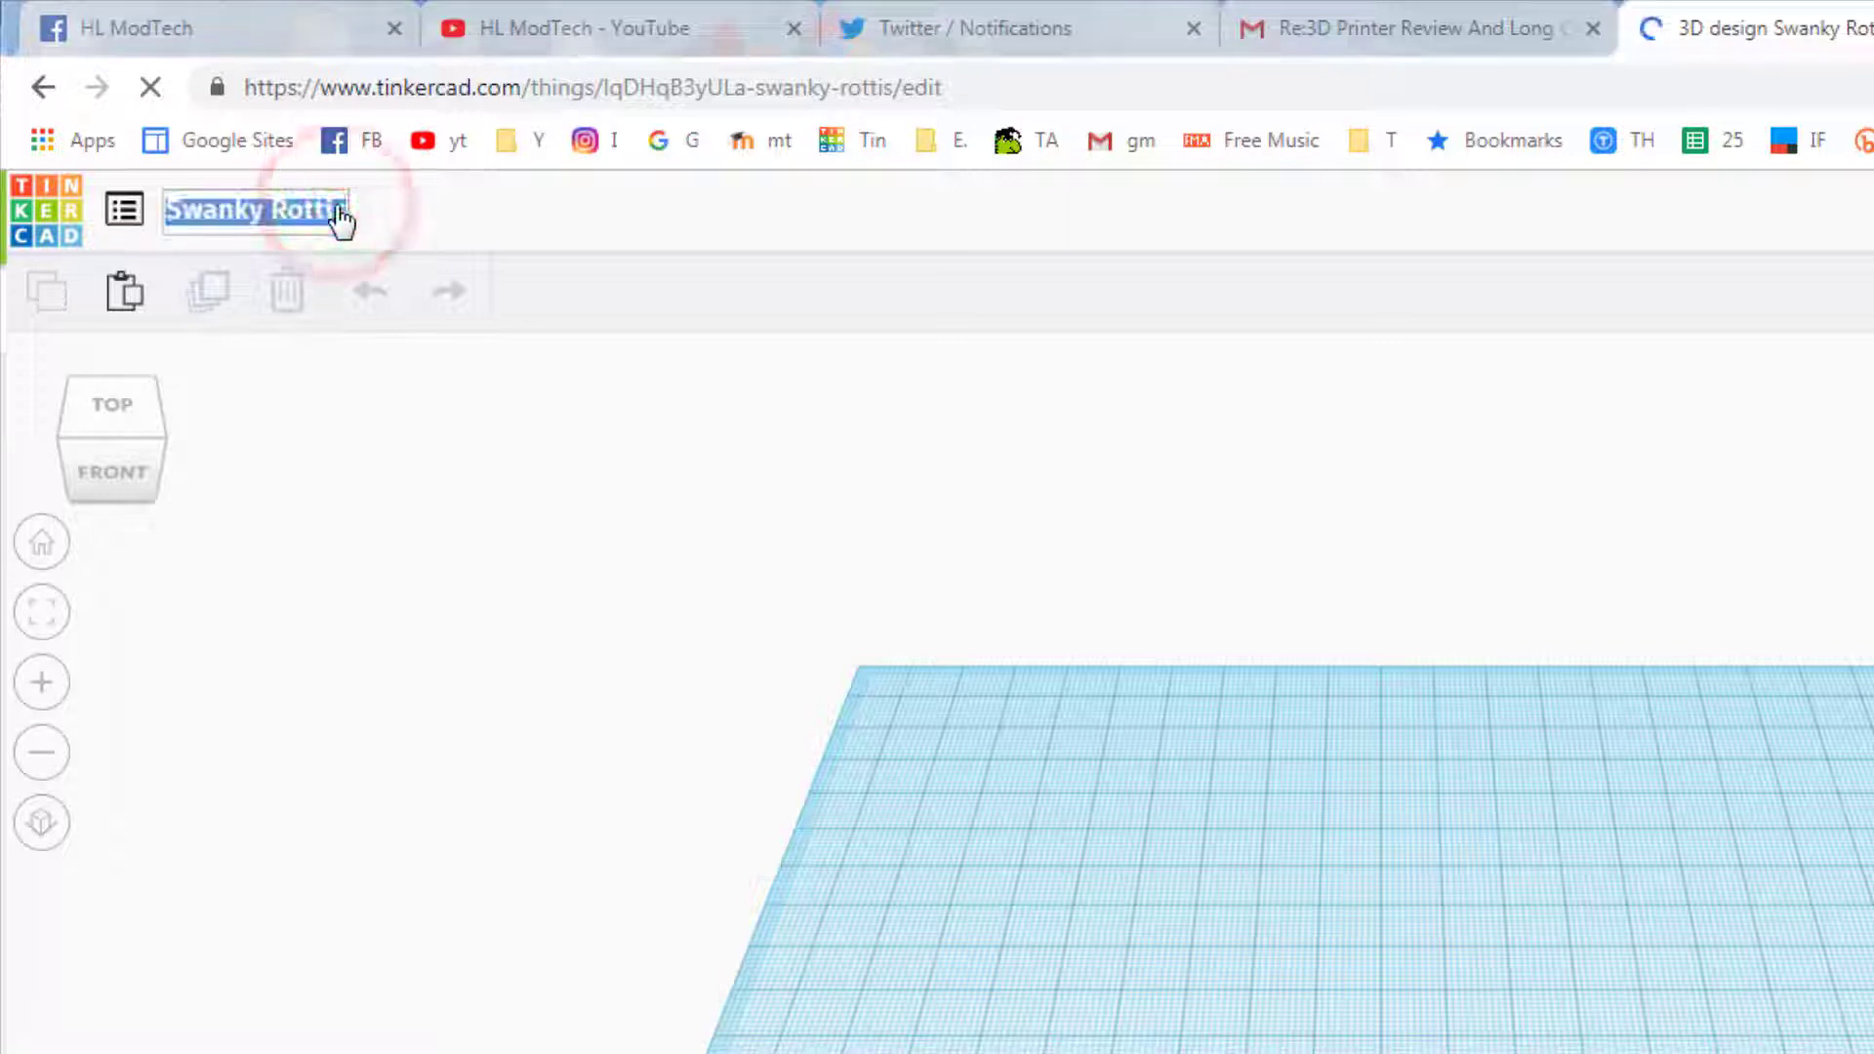
{"action": "type", "text": "dino mdh"}
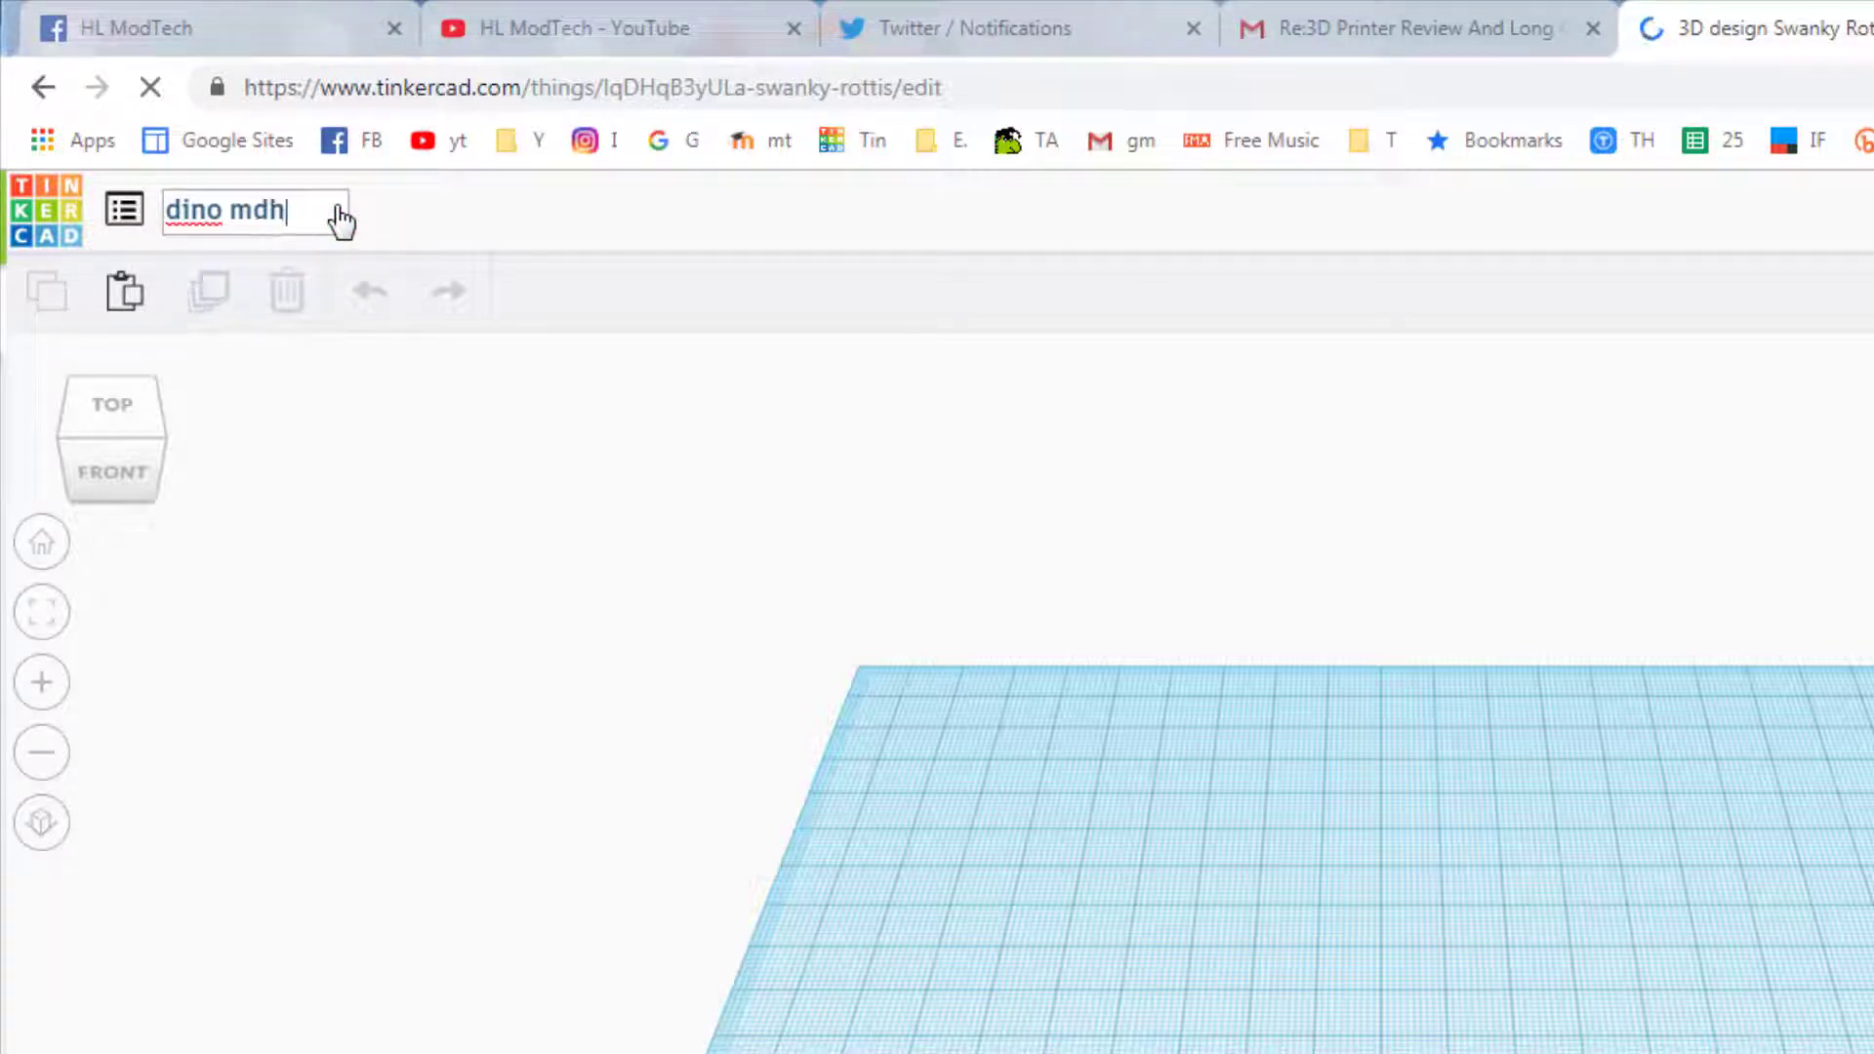
{"action": "key", "text": "Return"}
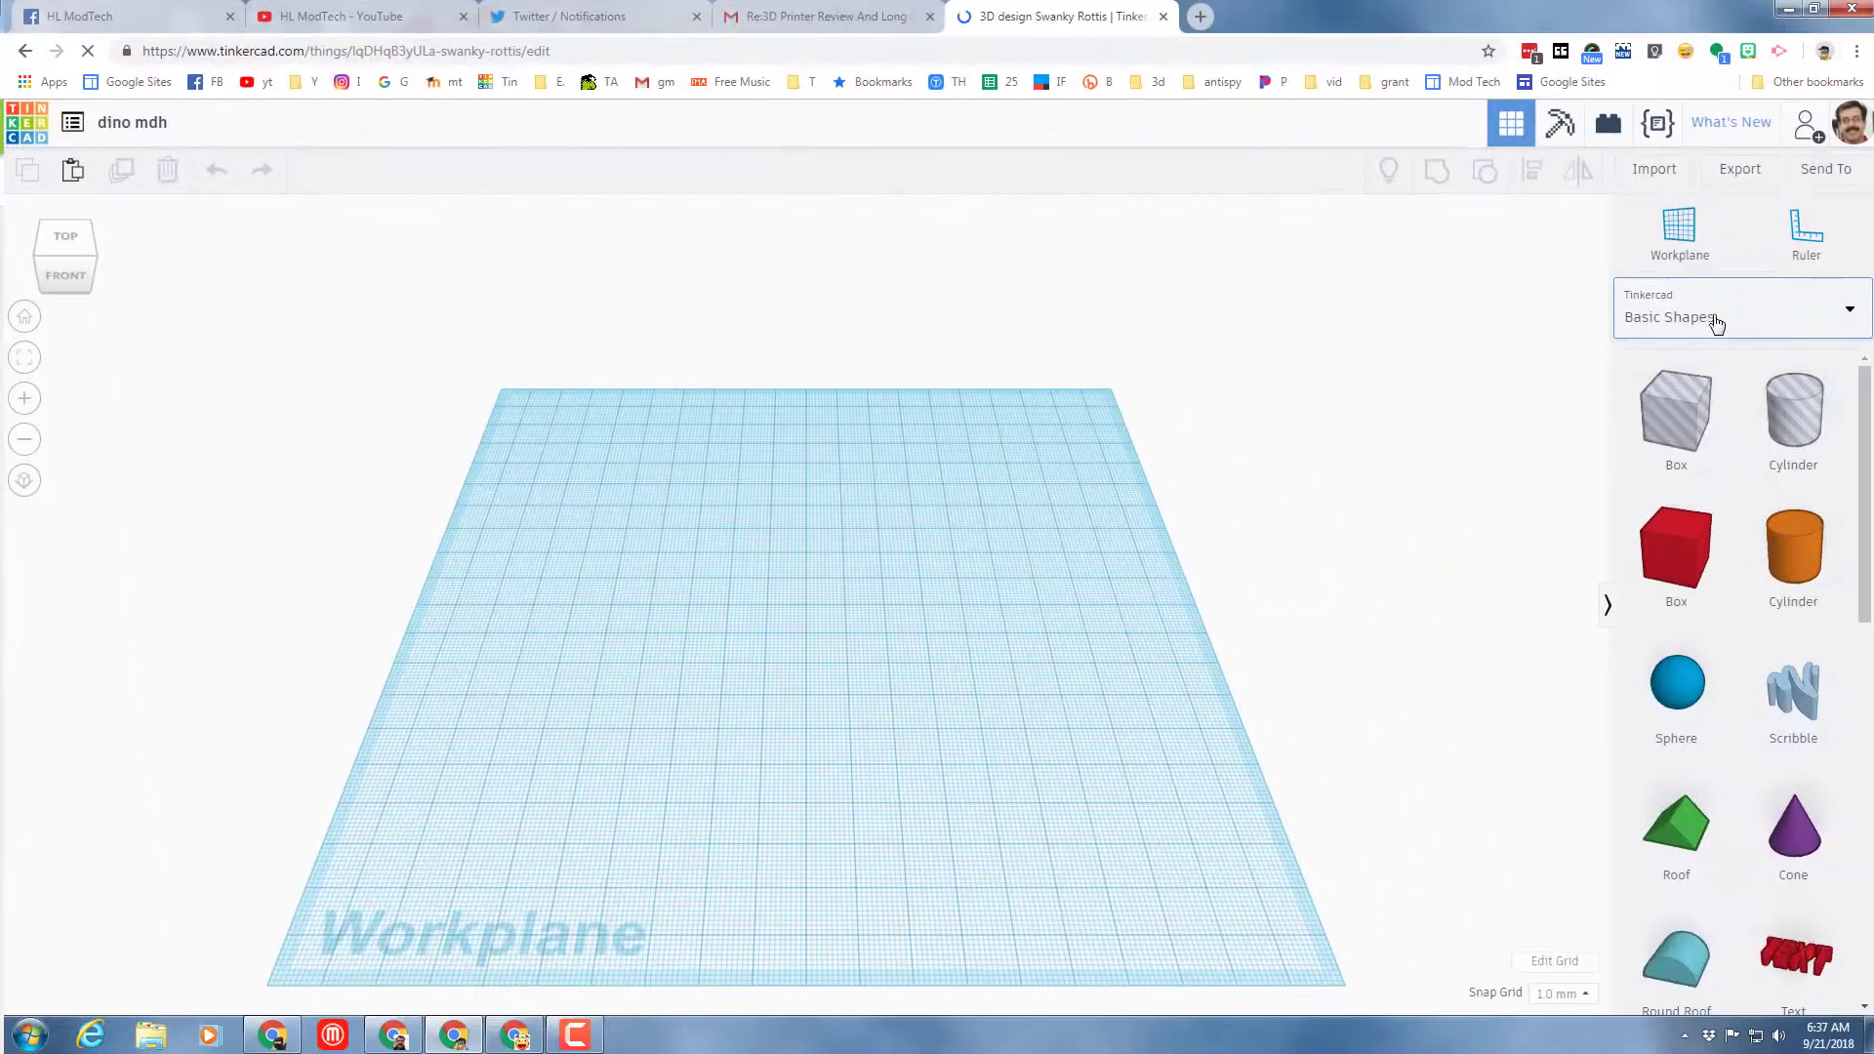
{"action": "left_click", "coordinate": [1734, 322]}
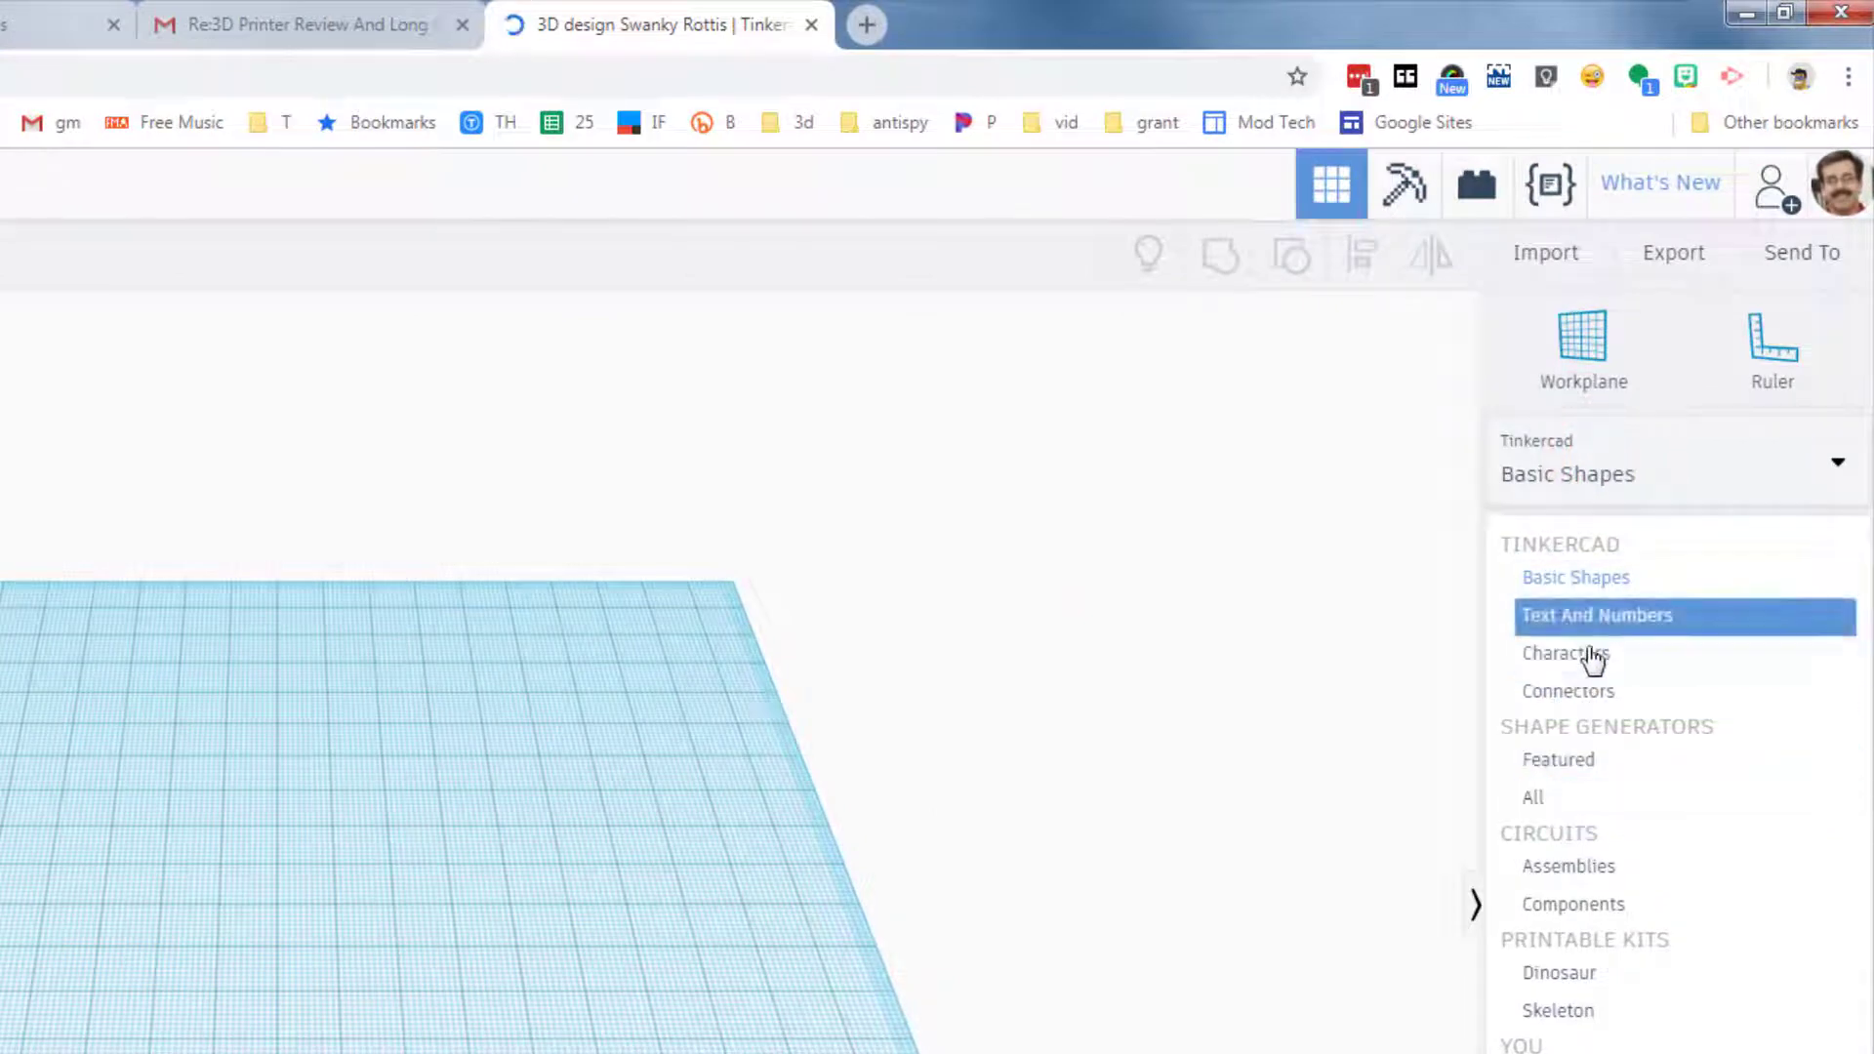
{"action": "left_click", "coordinate": [1565, 976]}
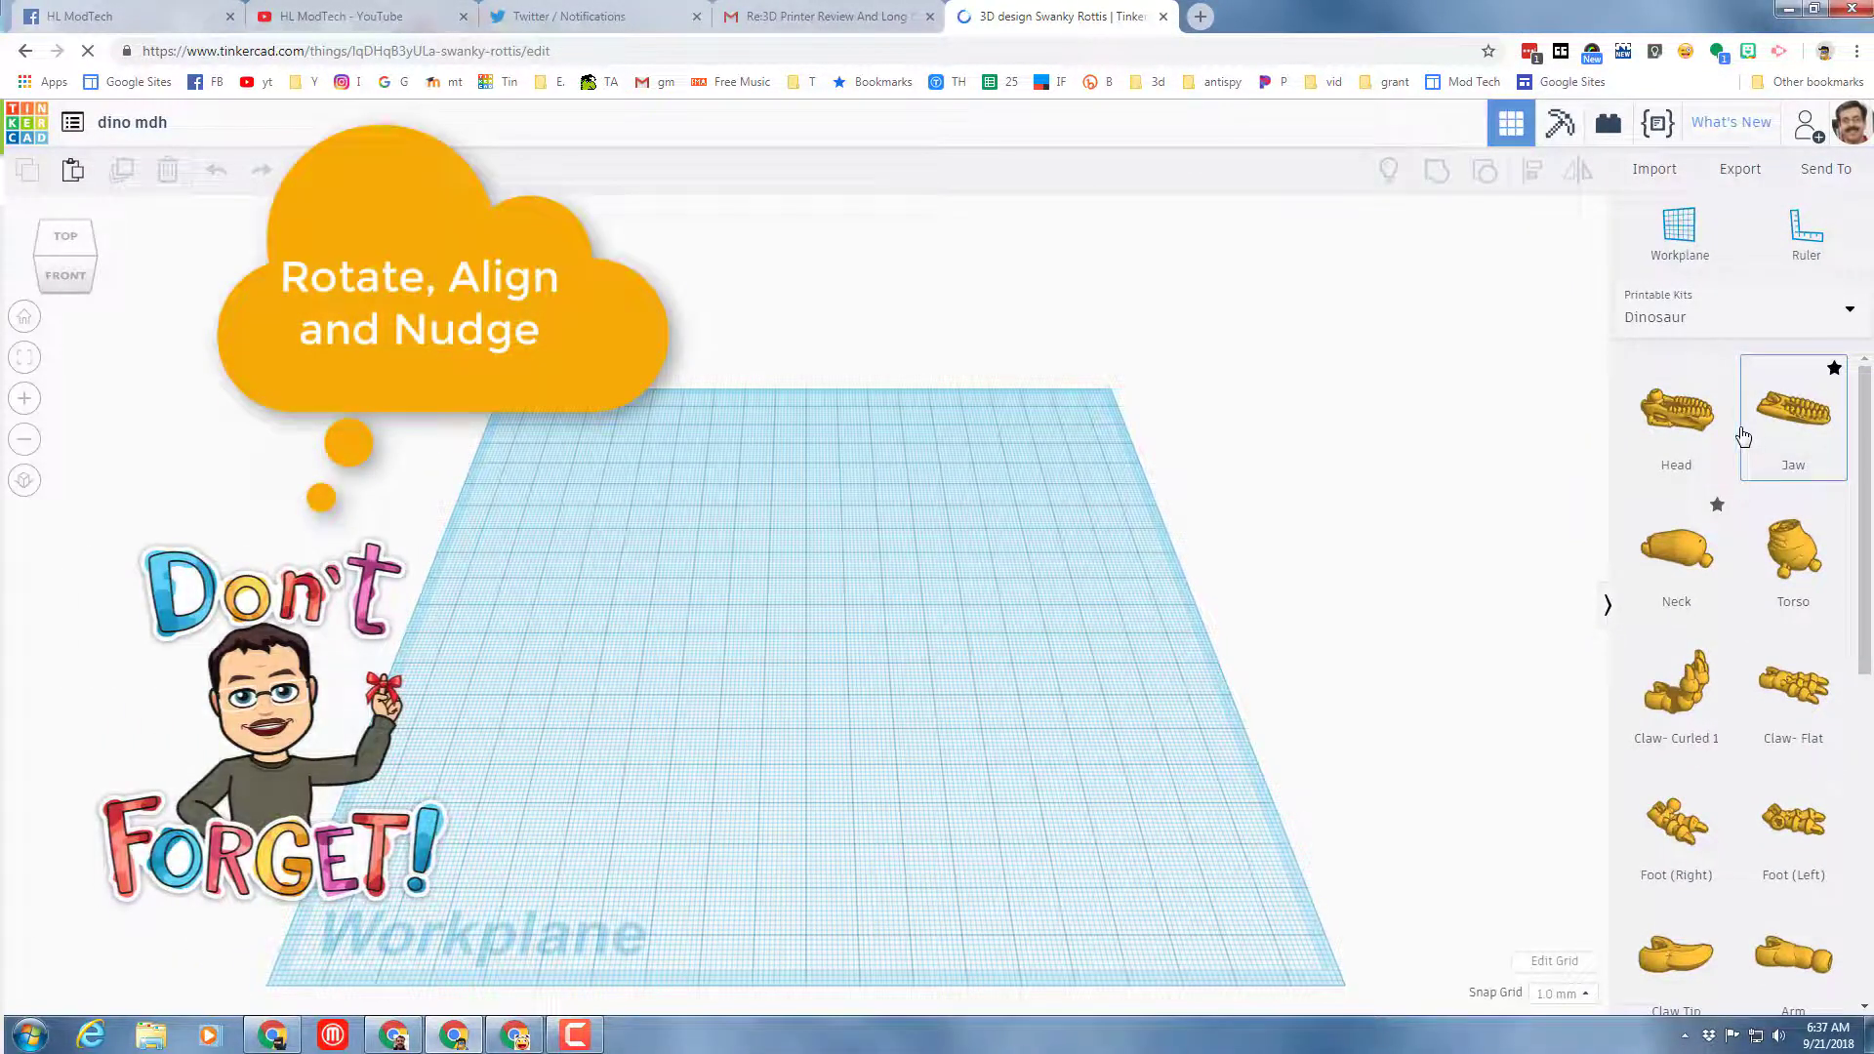
Place the dinosaur Head on the workplane and rotate it 90° to lie front to back
{"action": "left_click", "coordinate": [1679, 430]}
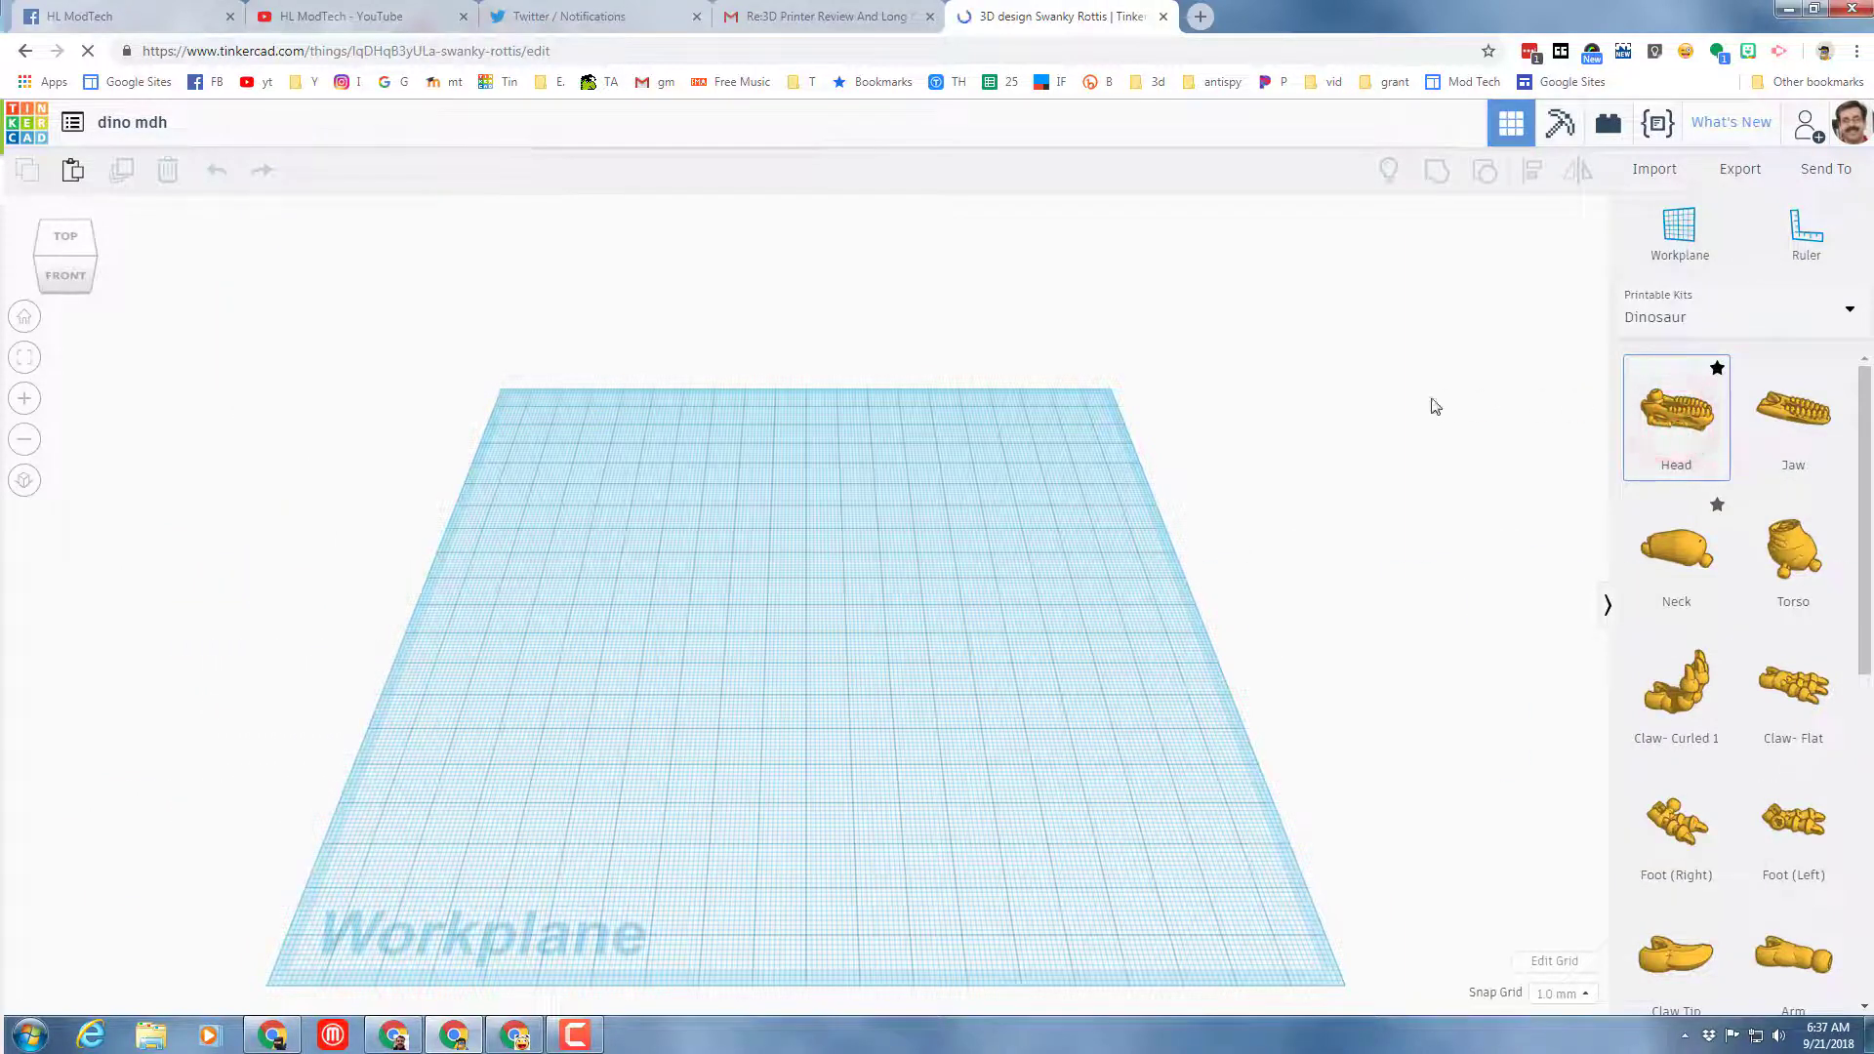
{"action": "left_click", "coordinate": [783, 630]}
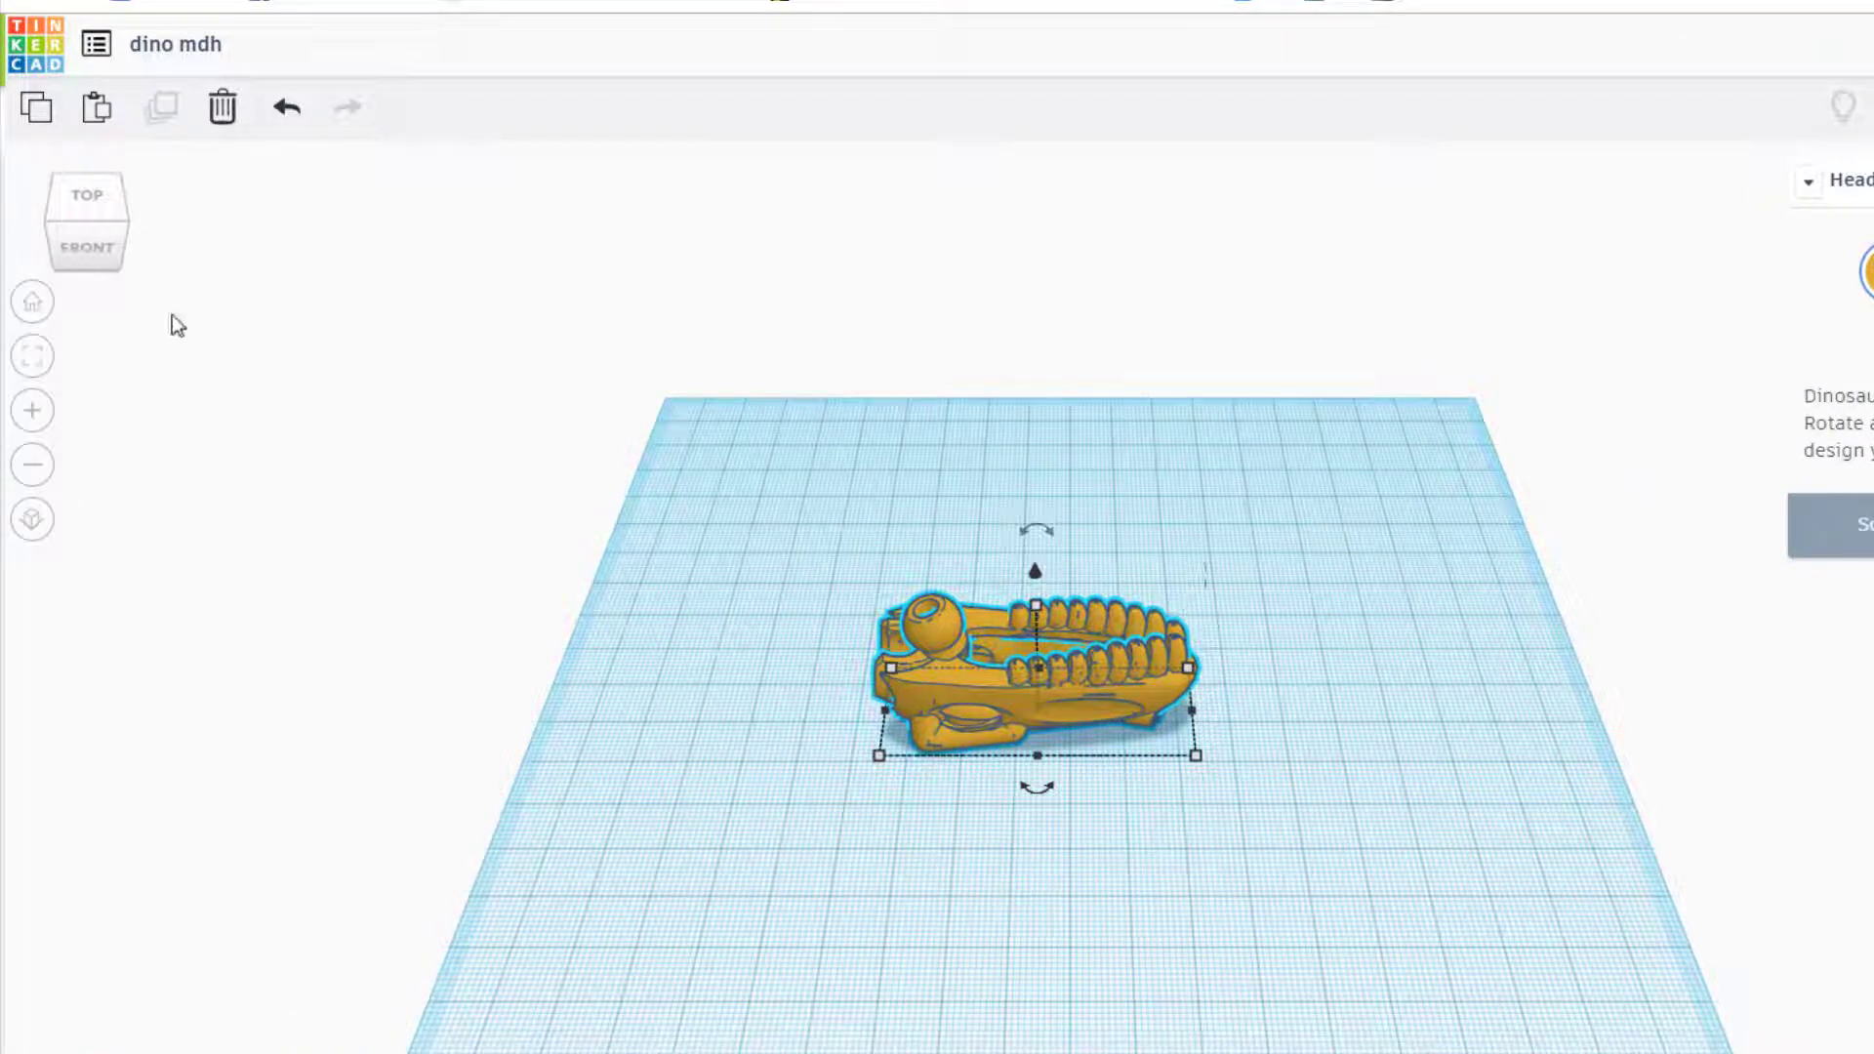
{"action": "left_click", "coordinate": [78, 224]}
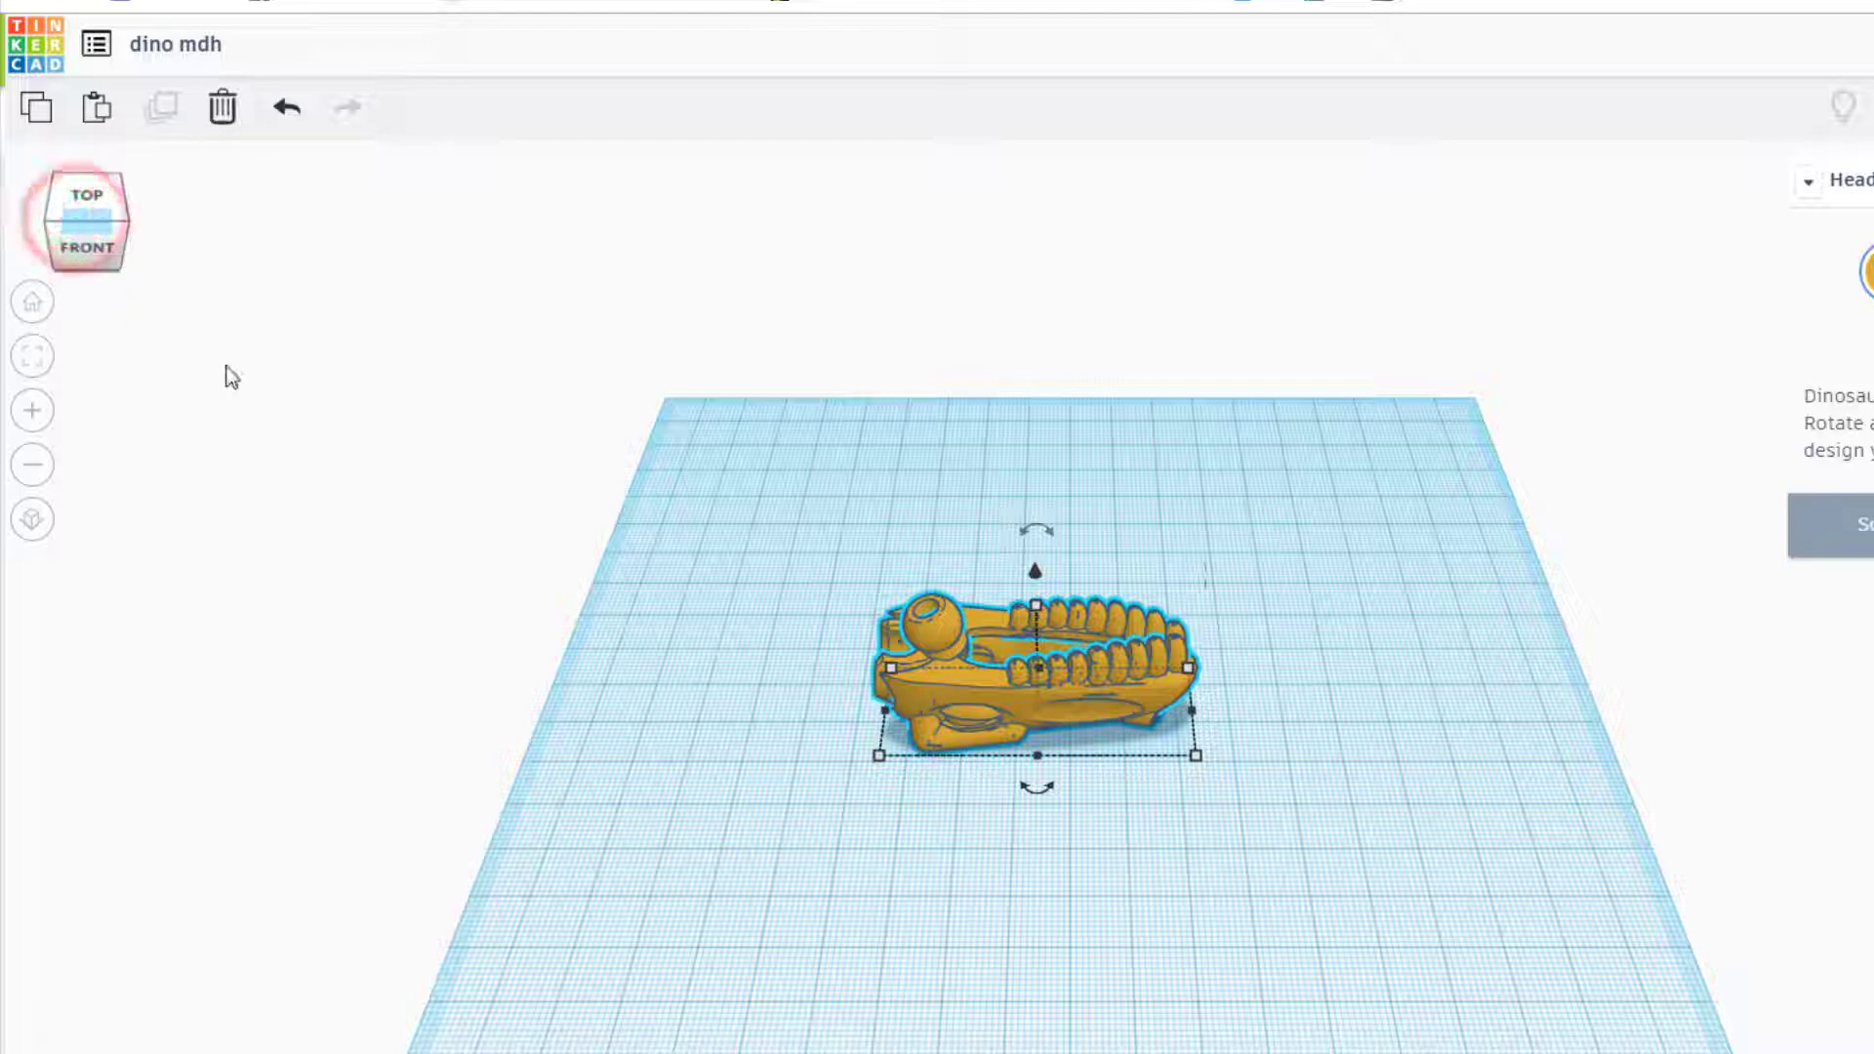
{"action": "left_click_drag", "start_coordinate": [1036, 793], "coordinate": [881, 720]}
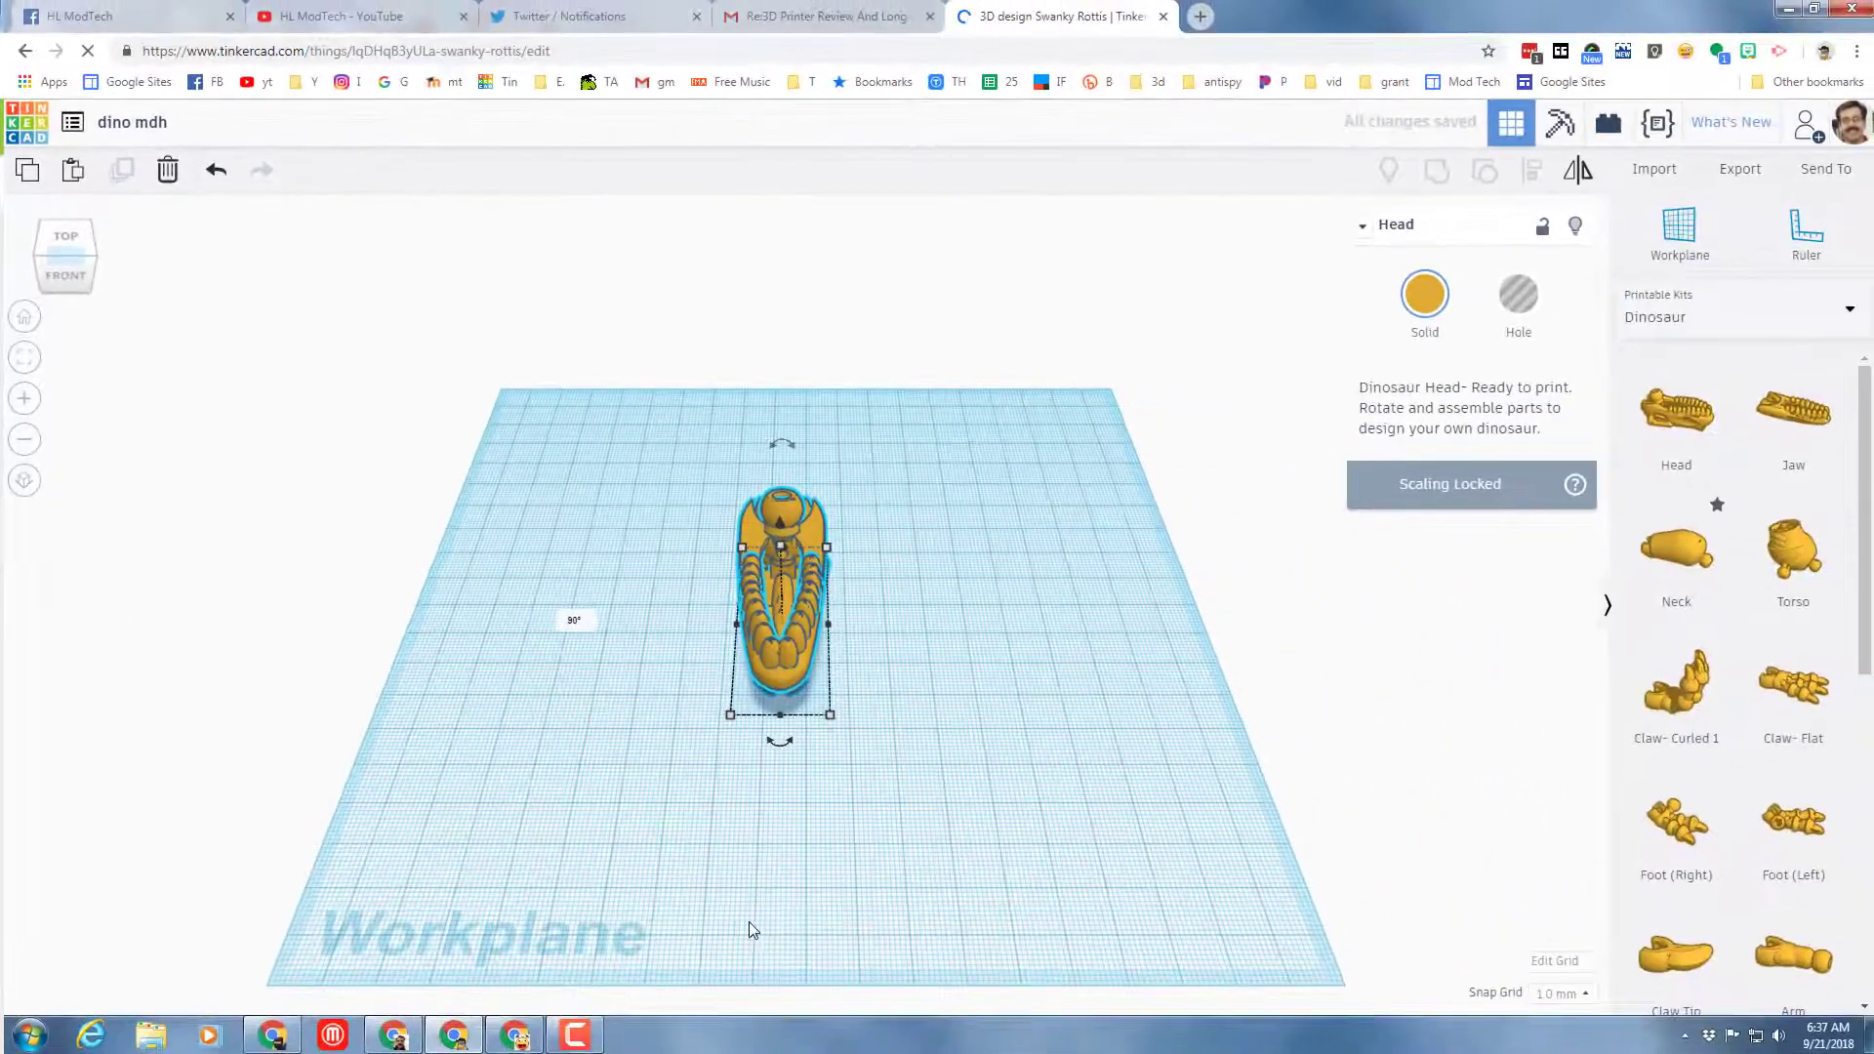
Place the dinosaur Jaw beside the Head and rotate it a quarter turn to match
{"action": "left_click", "coordinate": [1793, 408]}
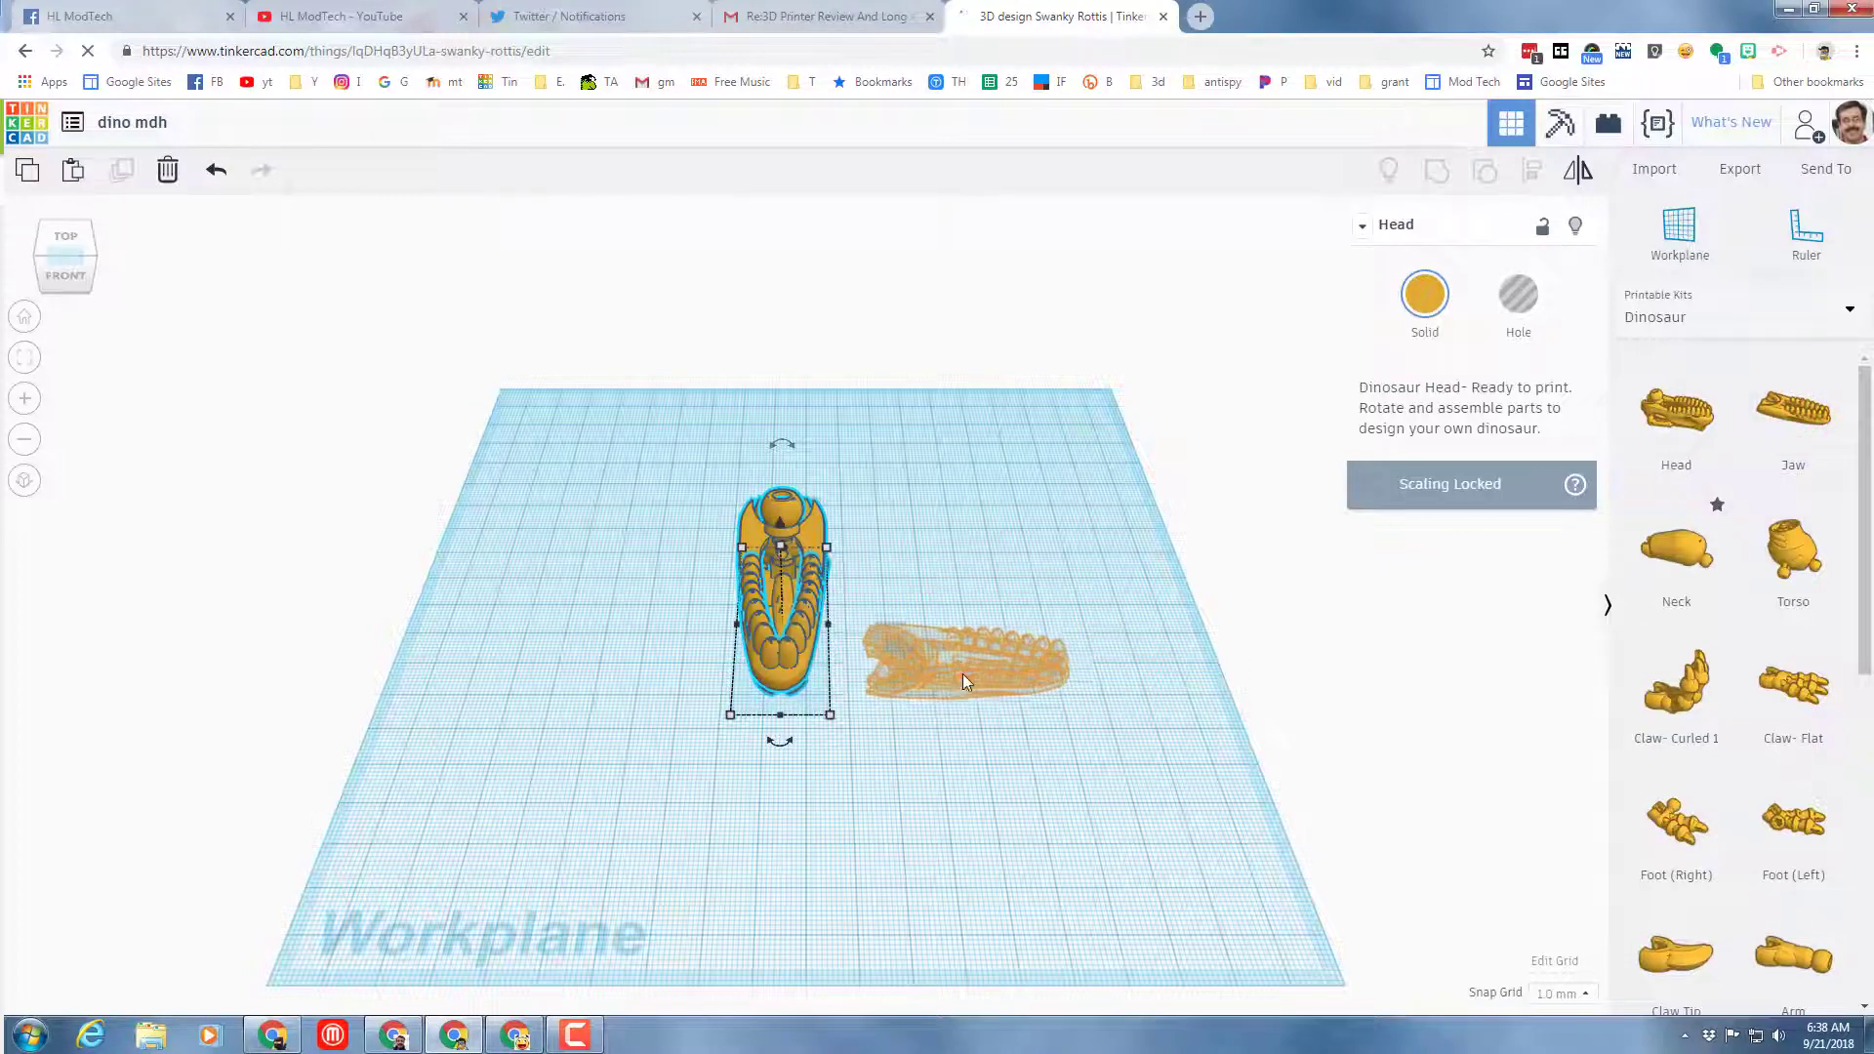
{"action": "left_click", "coordinate": [962, 673]}
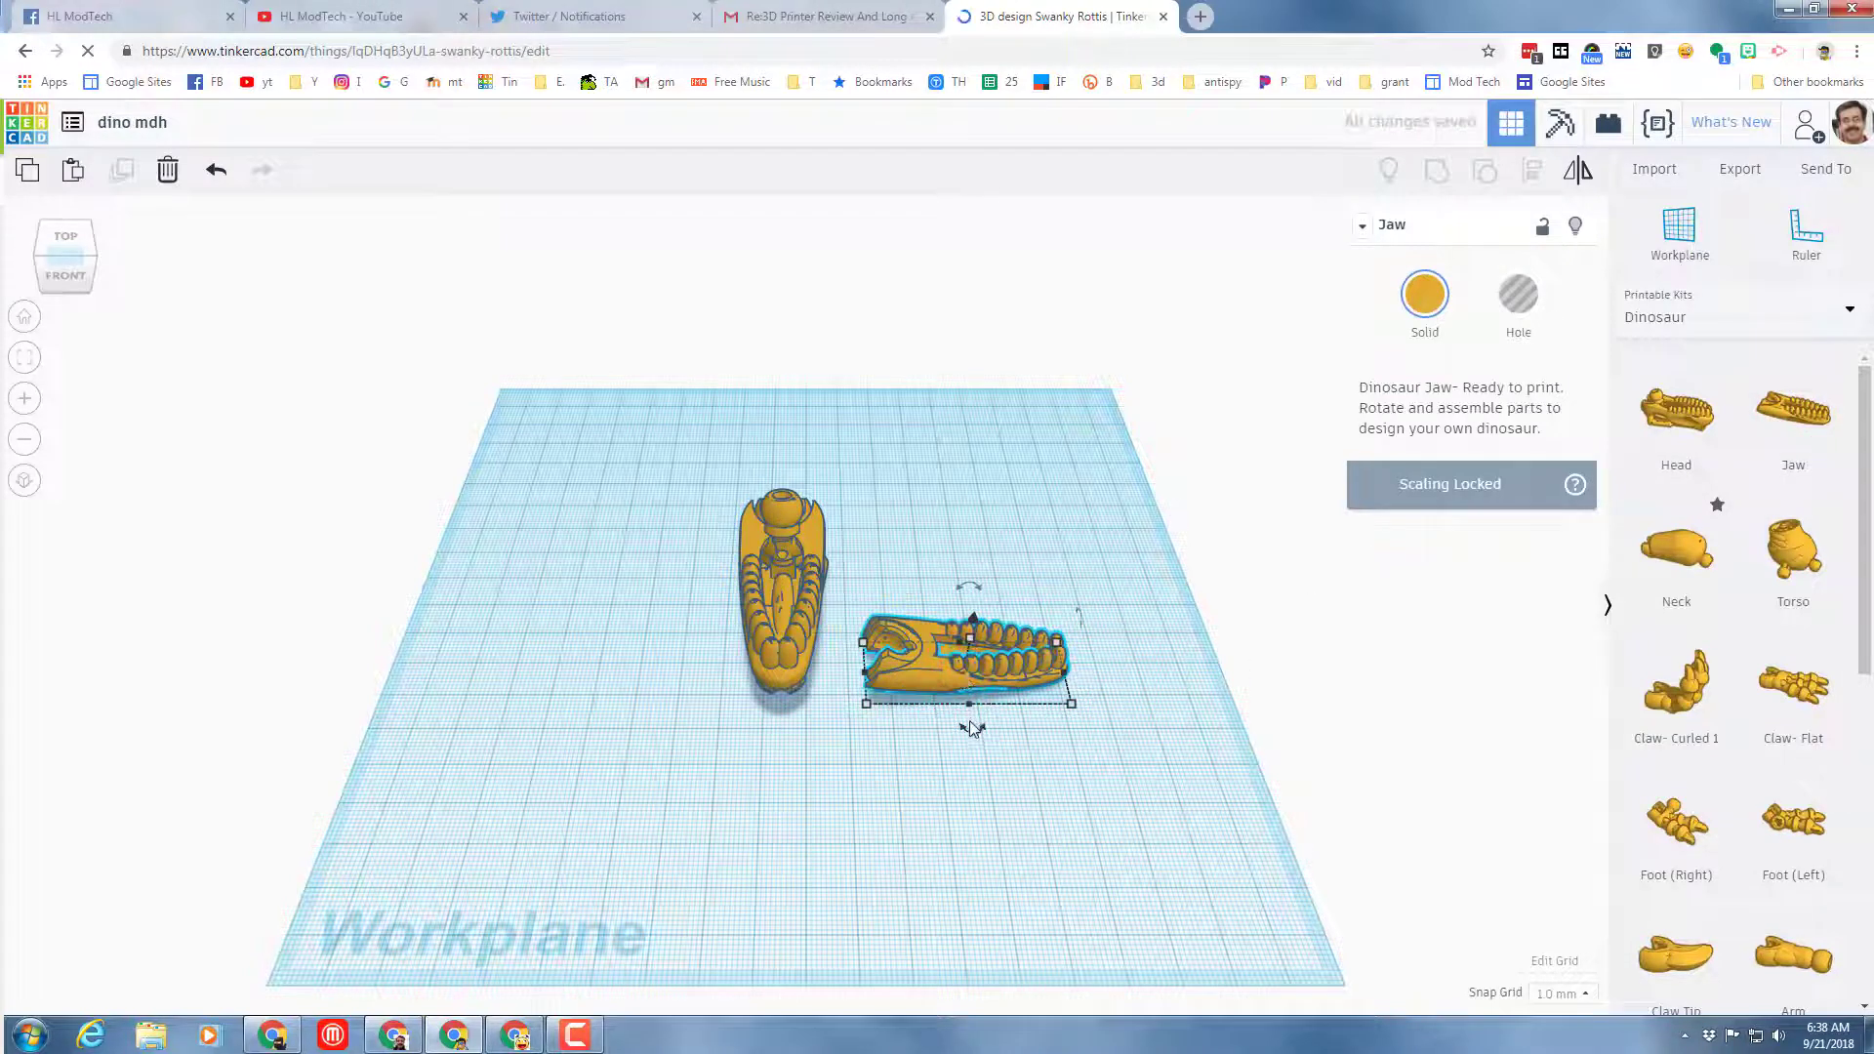
{"action": "left_click_drag", "start_coordinate": [971, 730], "coordinate": [869, 666]}
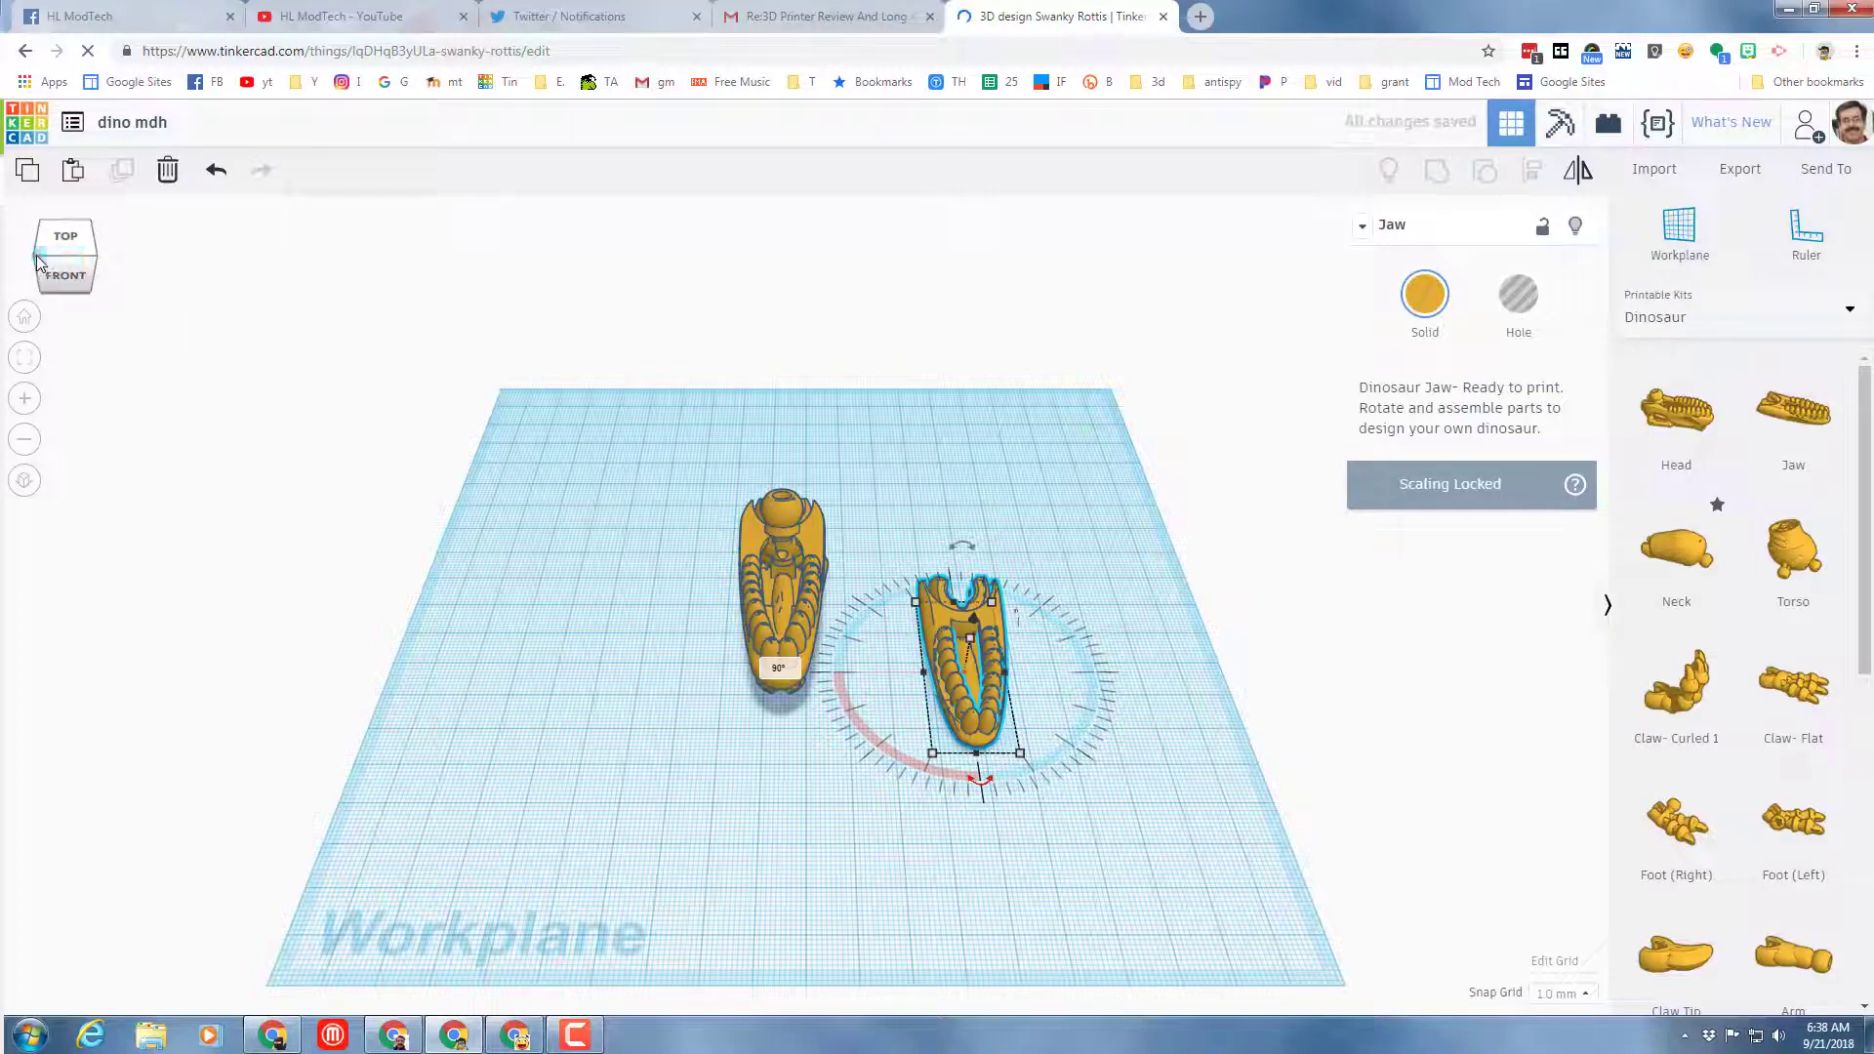
{"action": "left_click", "coordinate": [37, 259]}
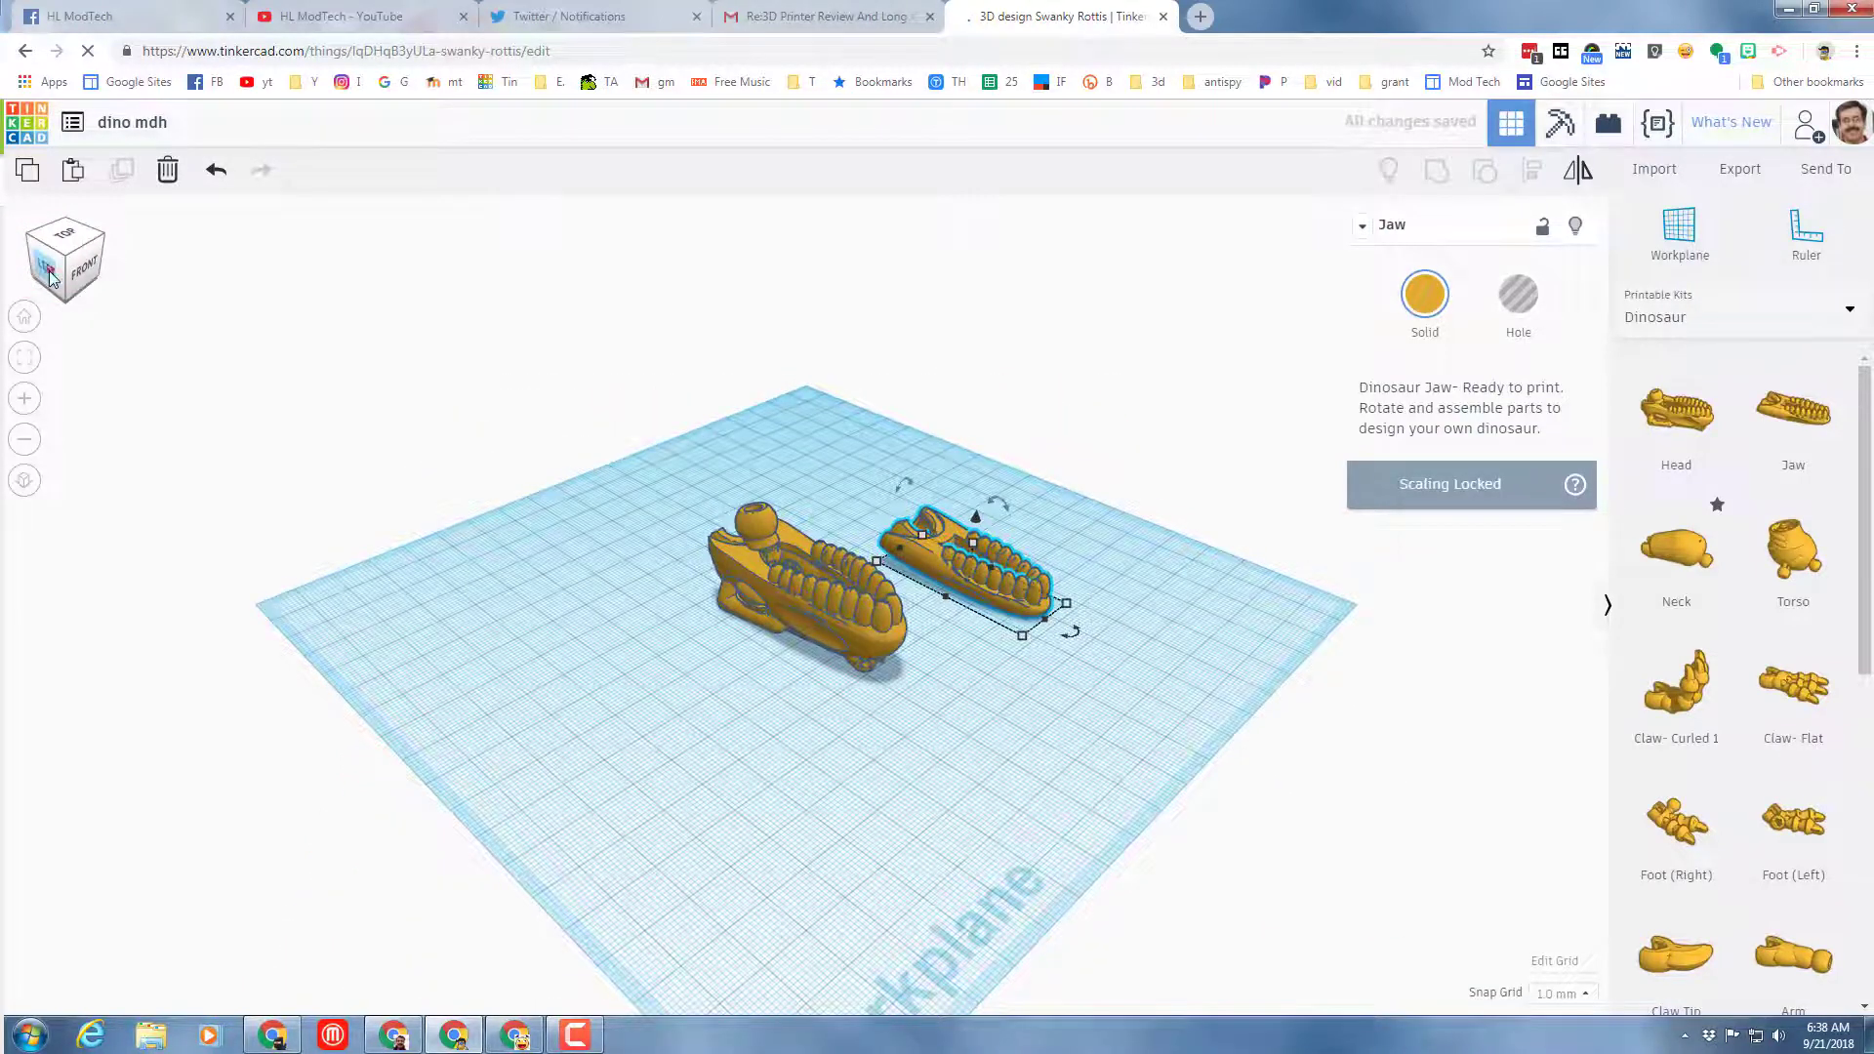
{"action": "left_click", "coordinate": [49, 275]}
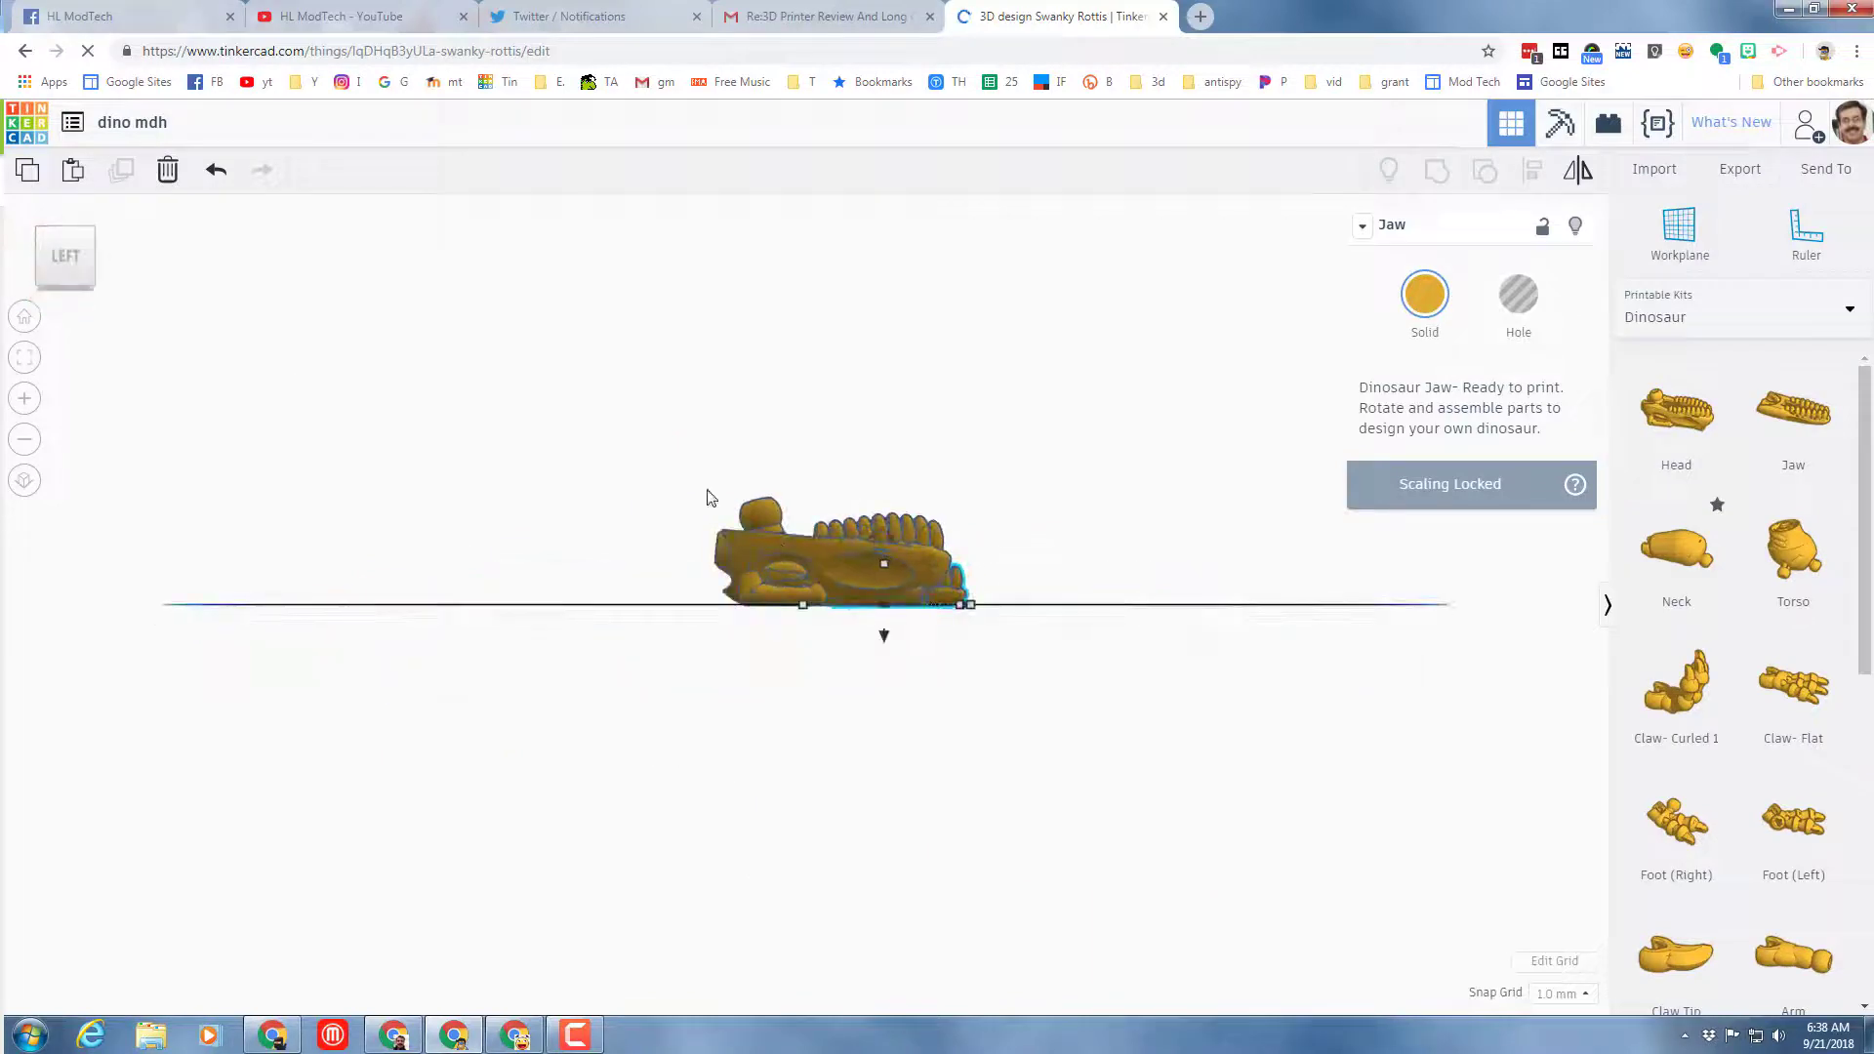
{"action": "left_click", "coordinate": [61, 230]}
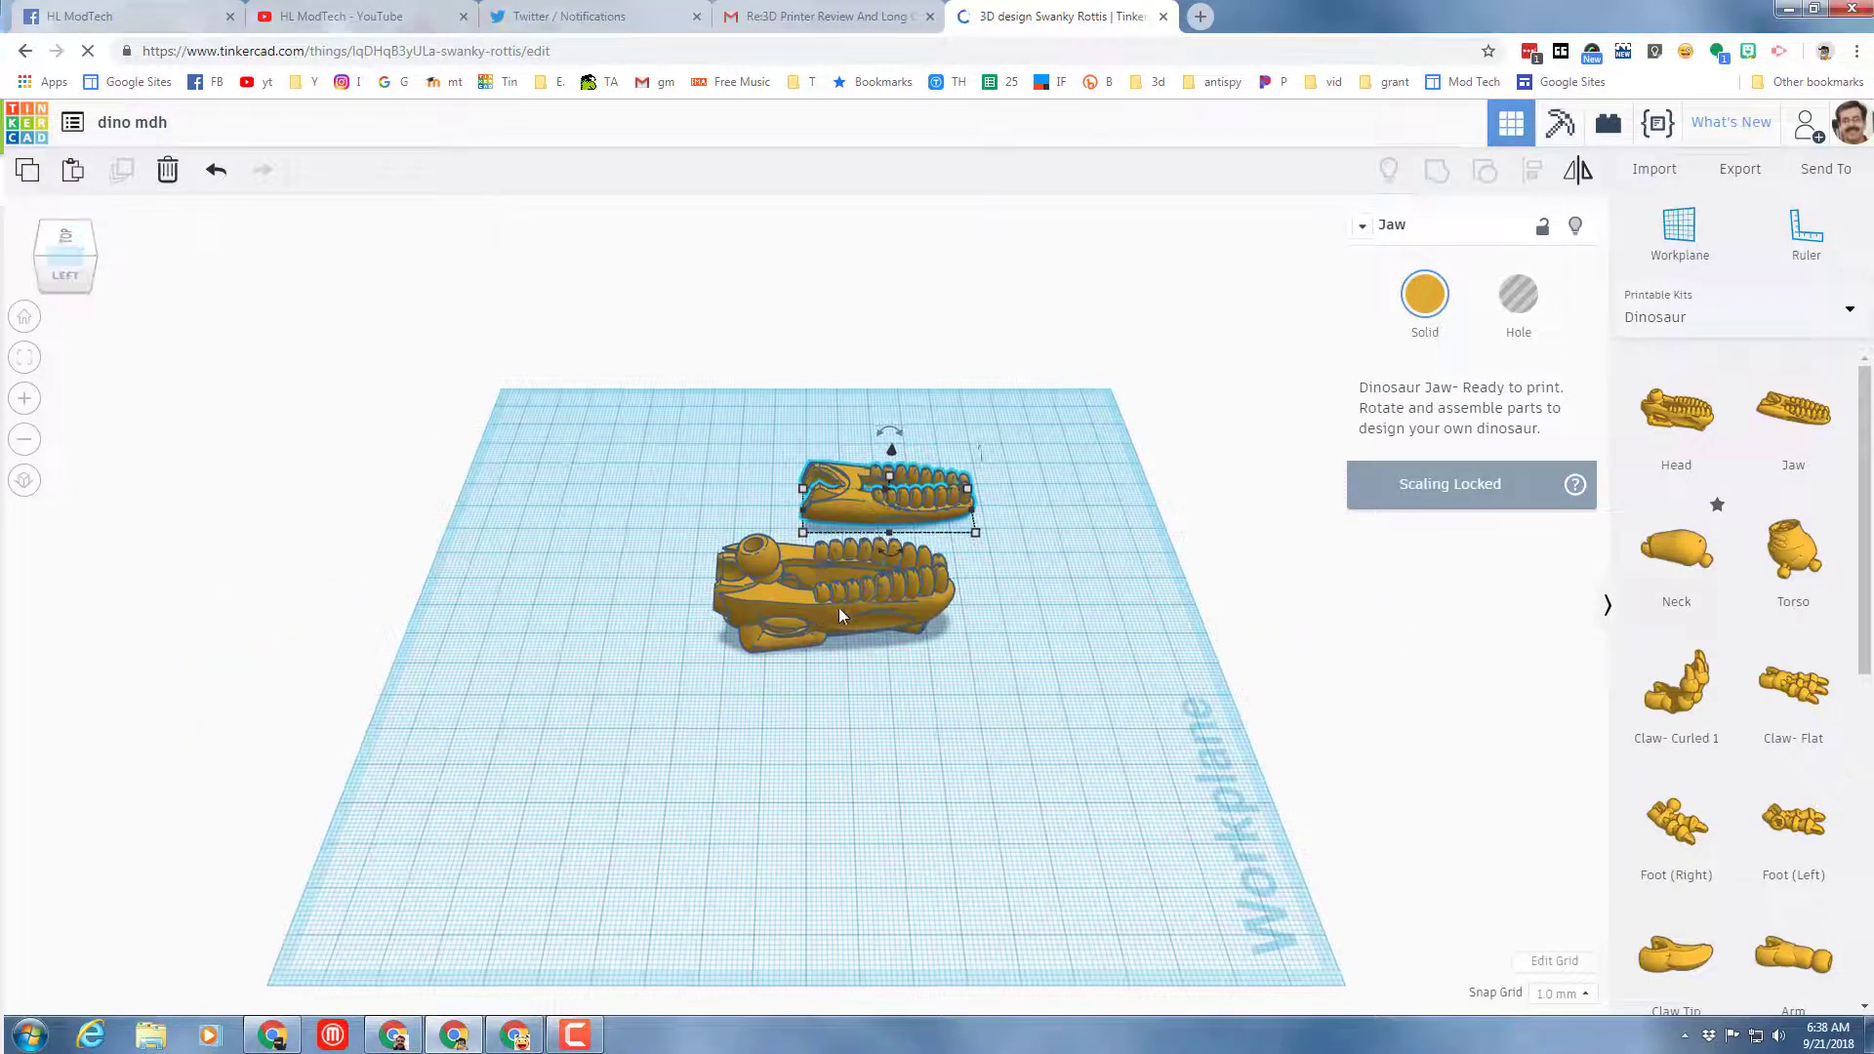
{"action": "left_click", "coordinate": [839, 607]}
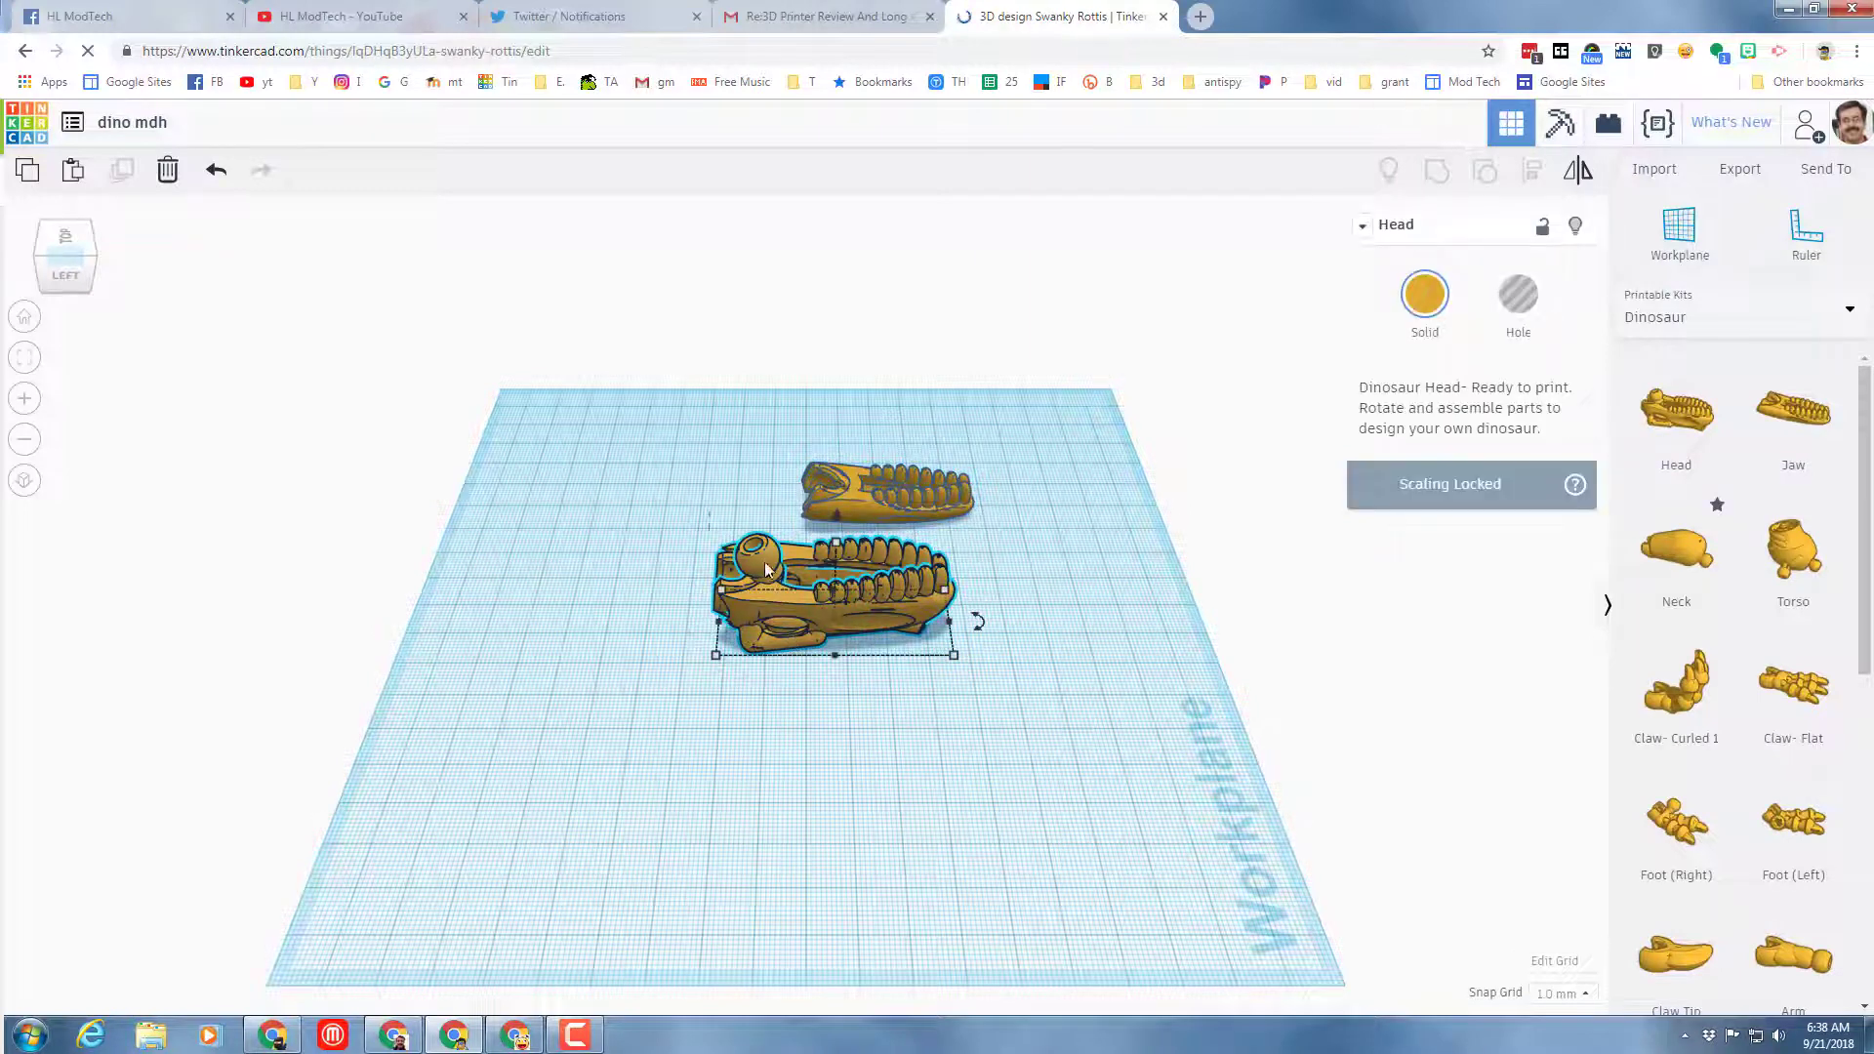
Flip the Head vertically so the skull is on top and the teeth point down
{"action": "left_click", "coordinate": [1576, 176]}
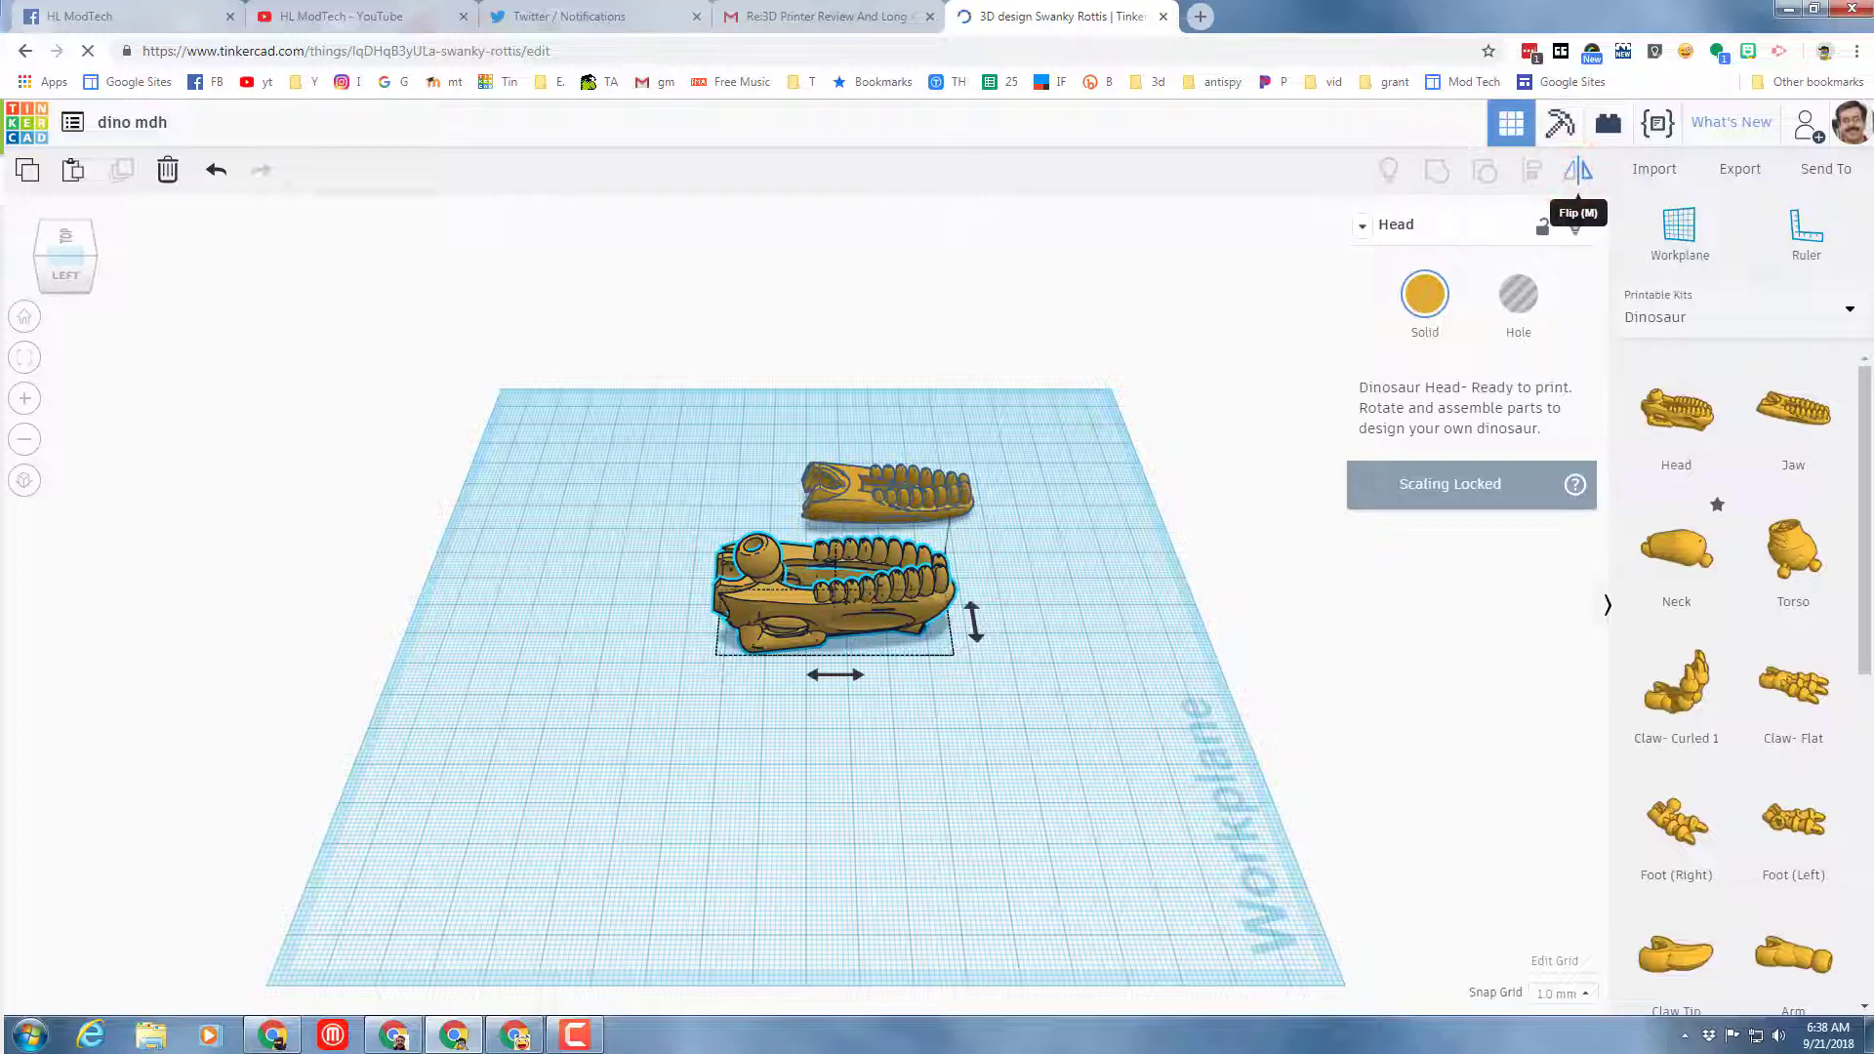
{"action": "left_click", "coordinate": [42, 262]}
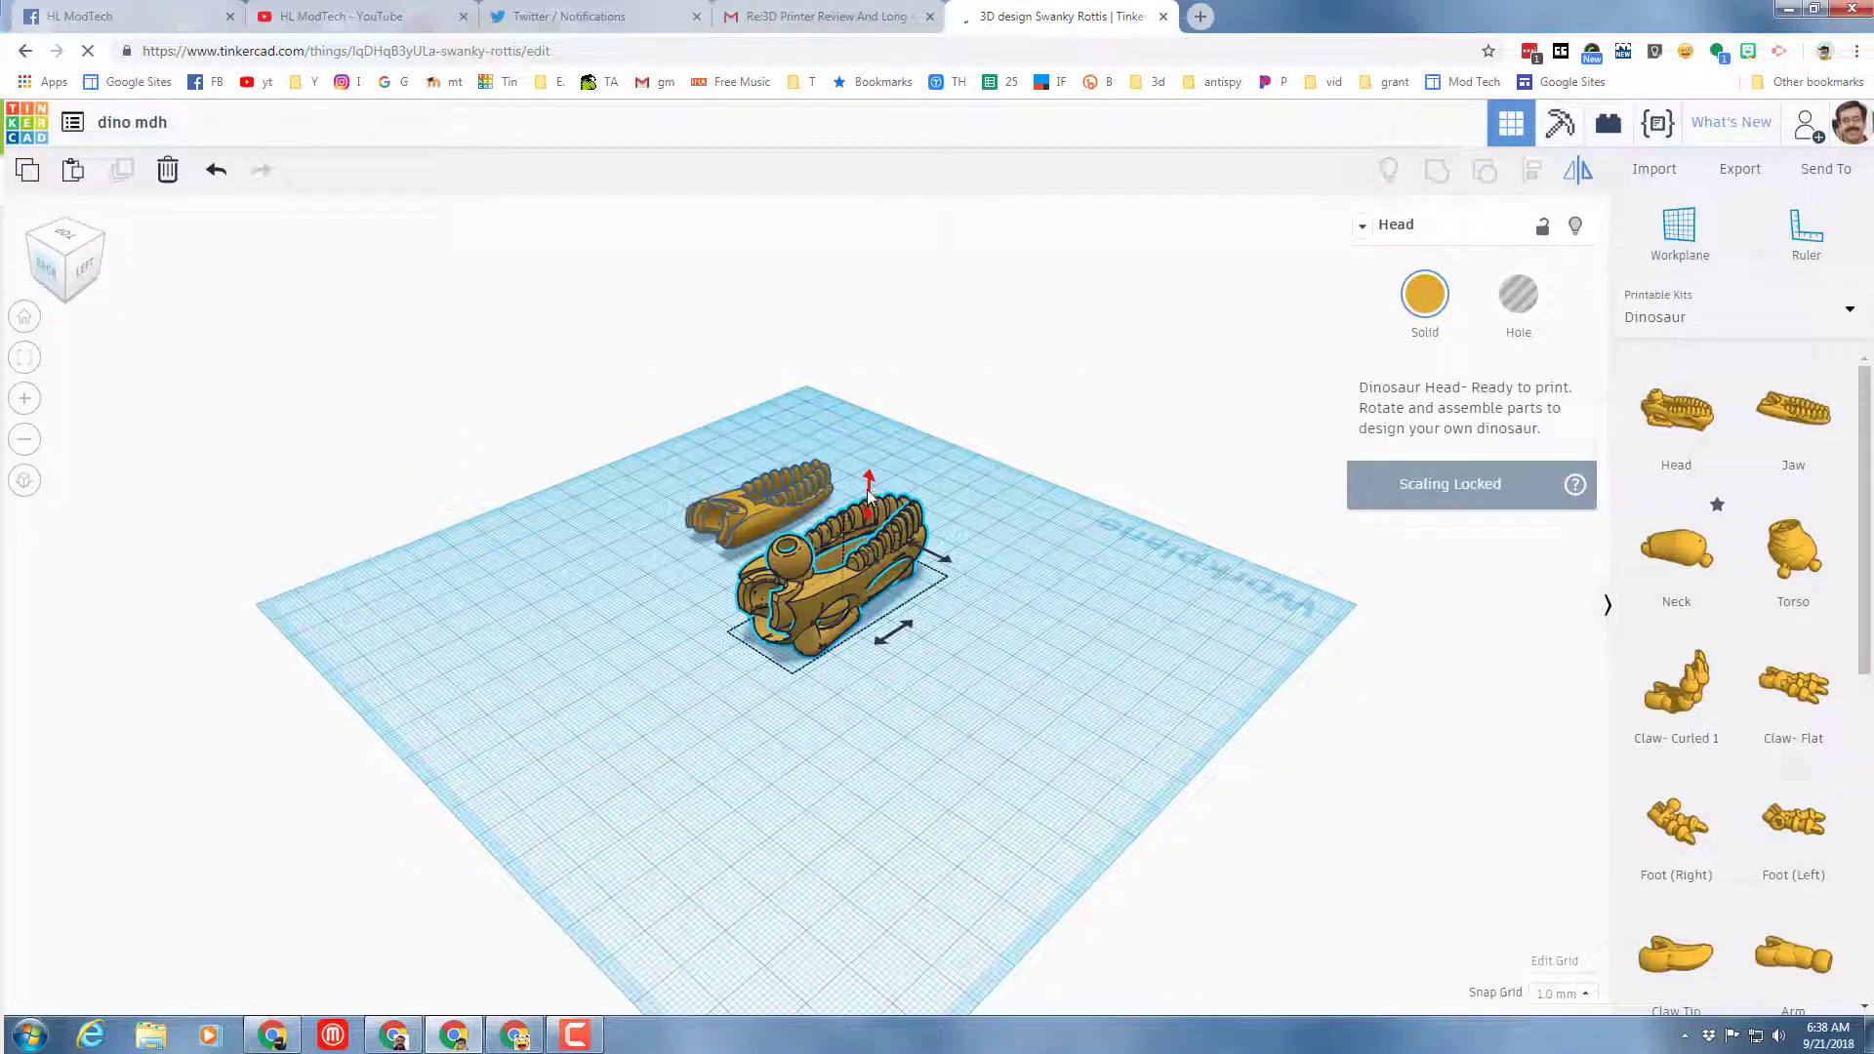
{"action": "left_click", "coordinate": [869, 493]}
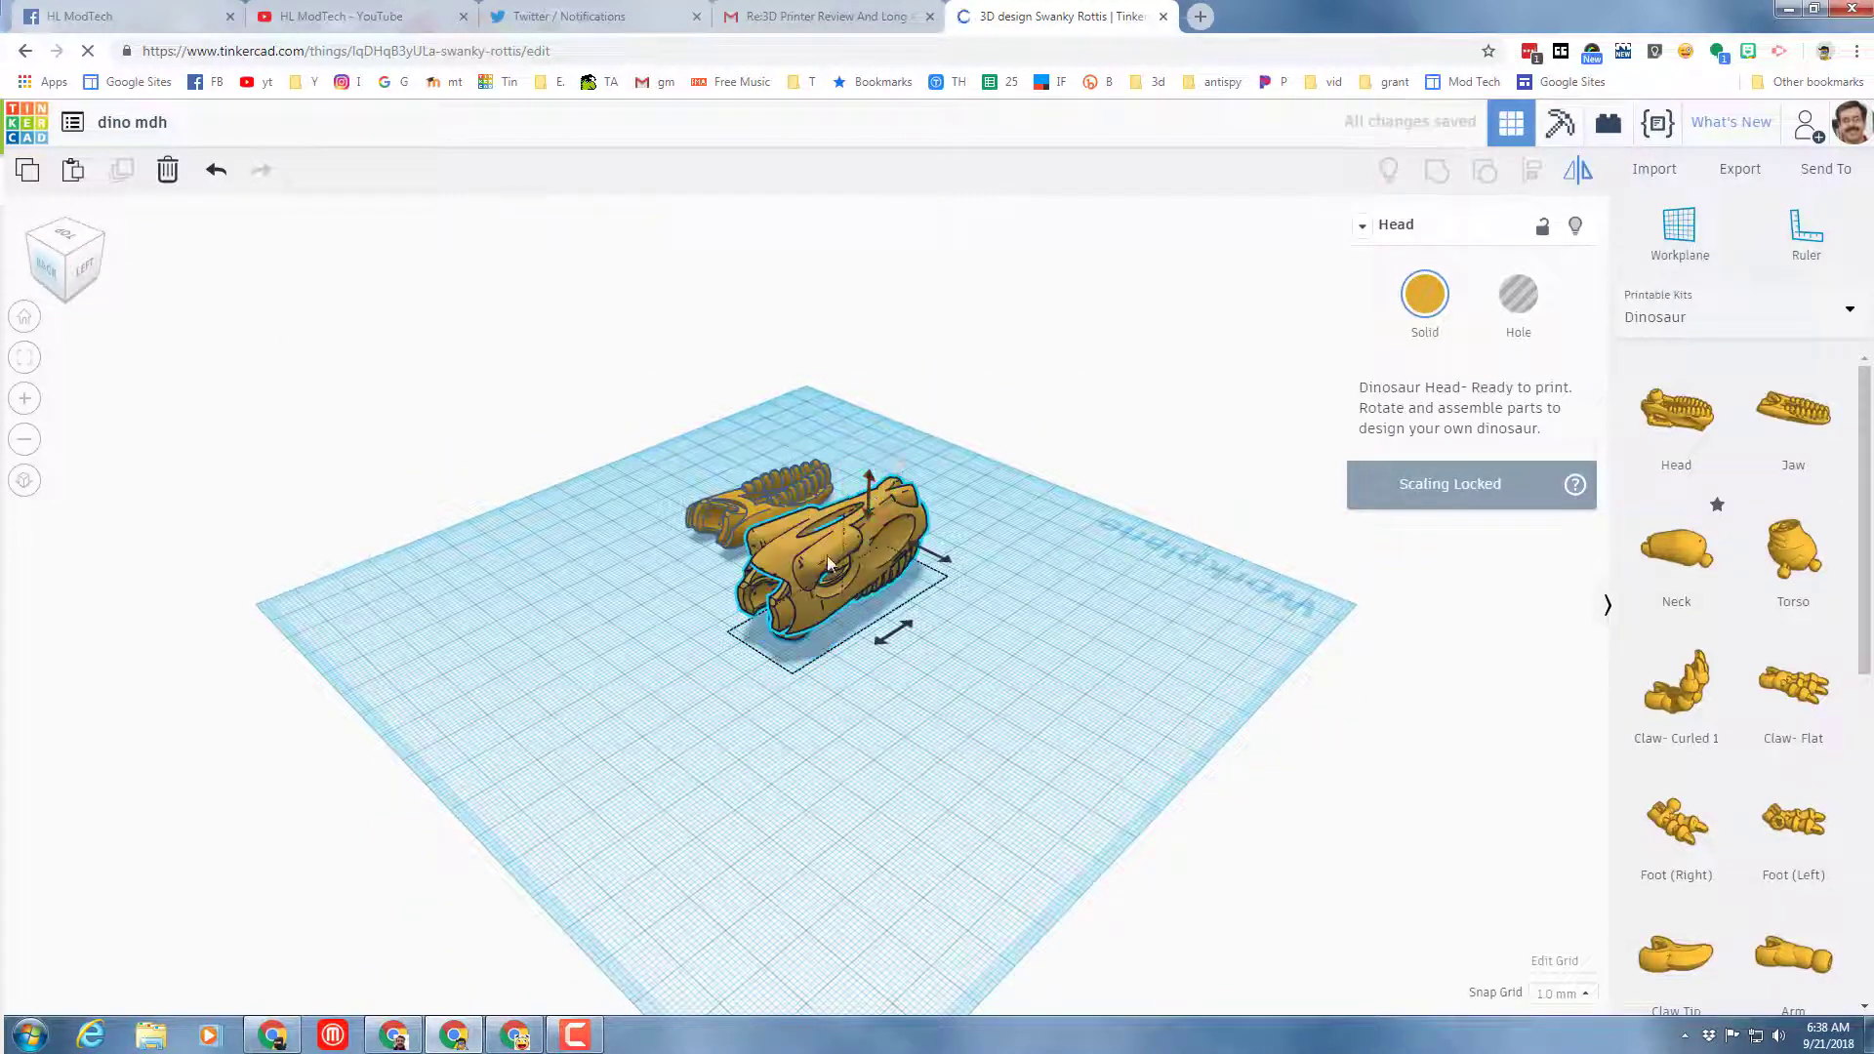
{"action": "left_click", "coordinate": [79, 266]}
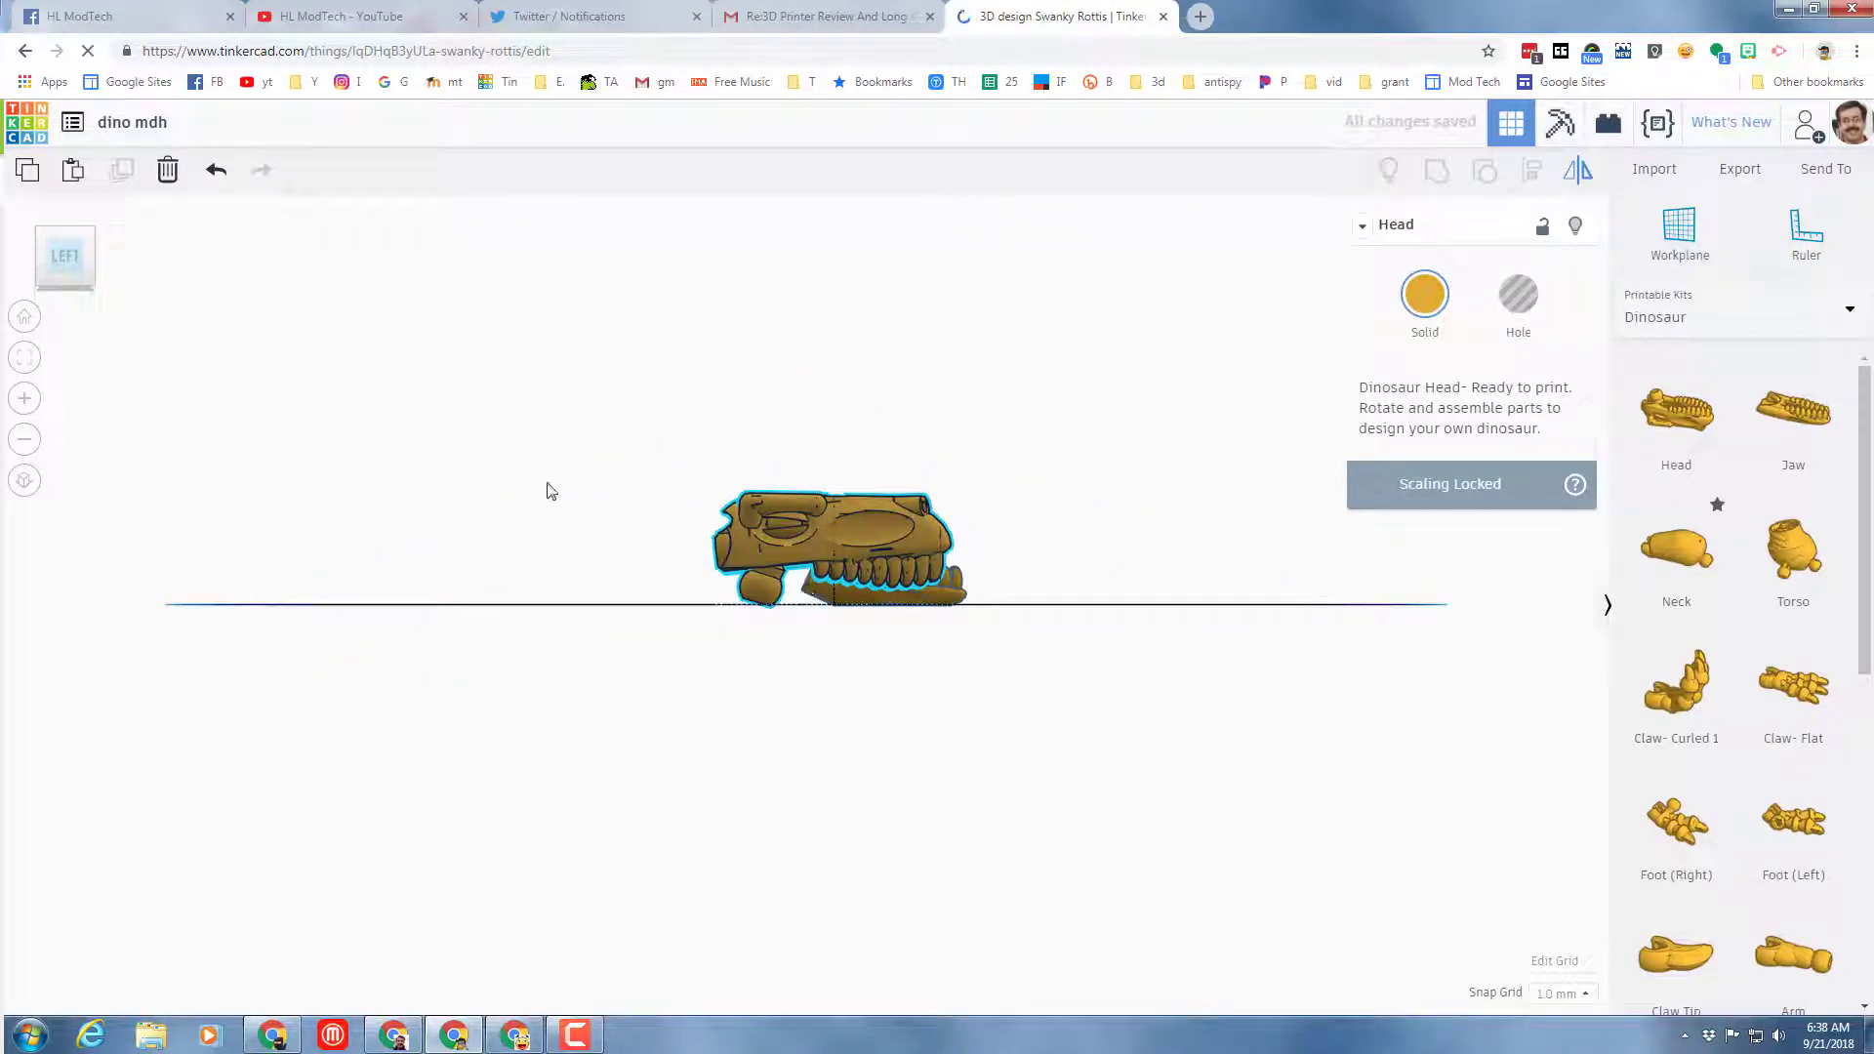
{"action": "left_click", "coordinate": [59, 234]}
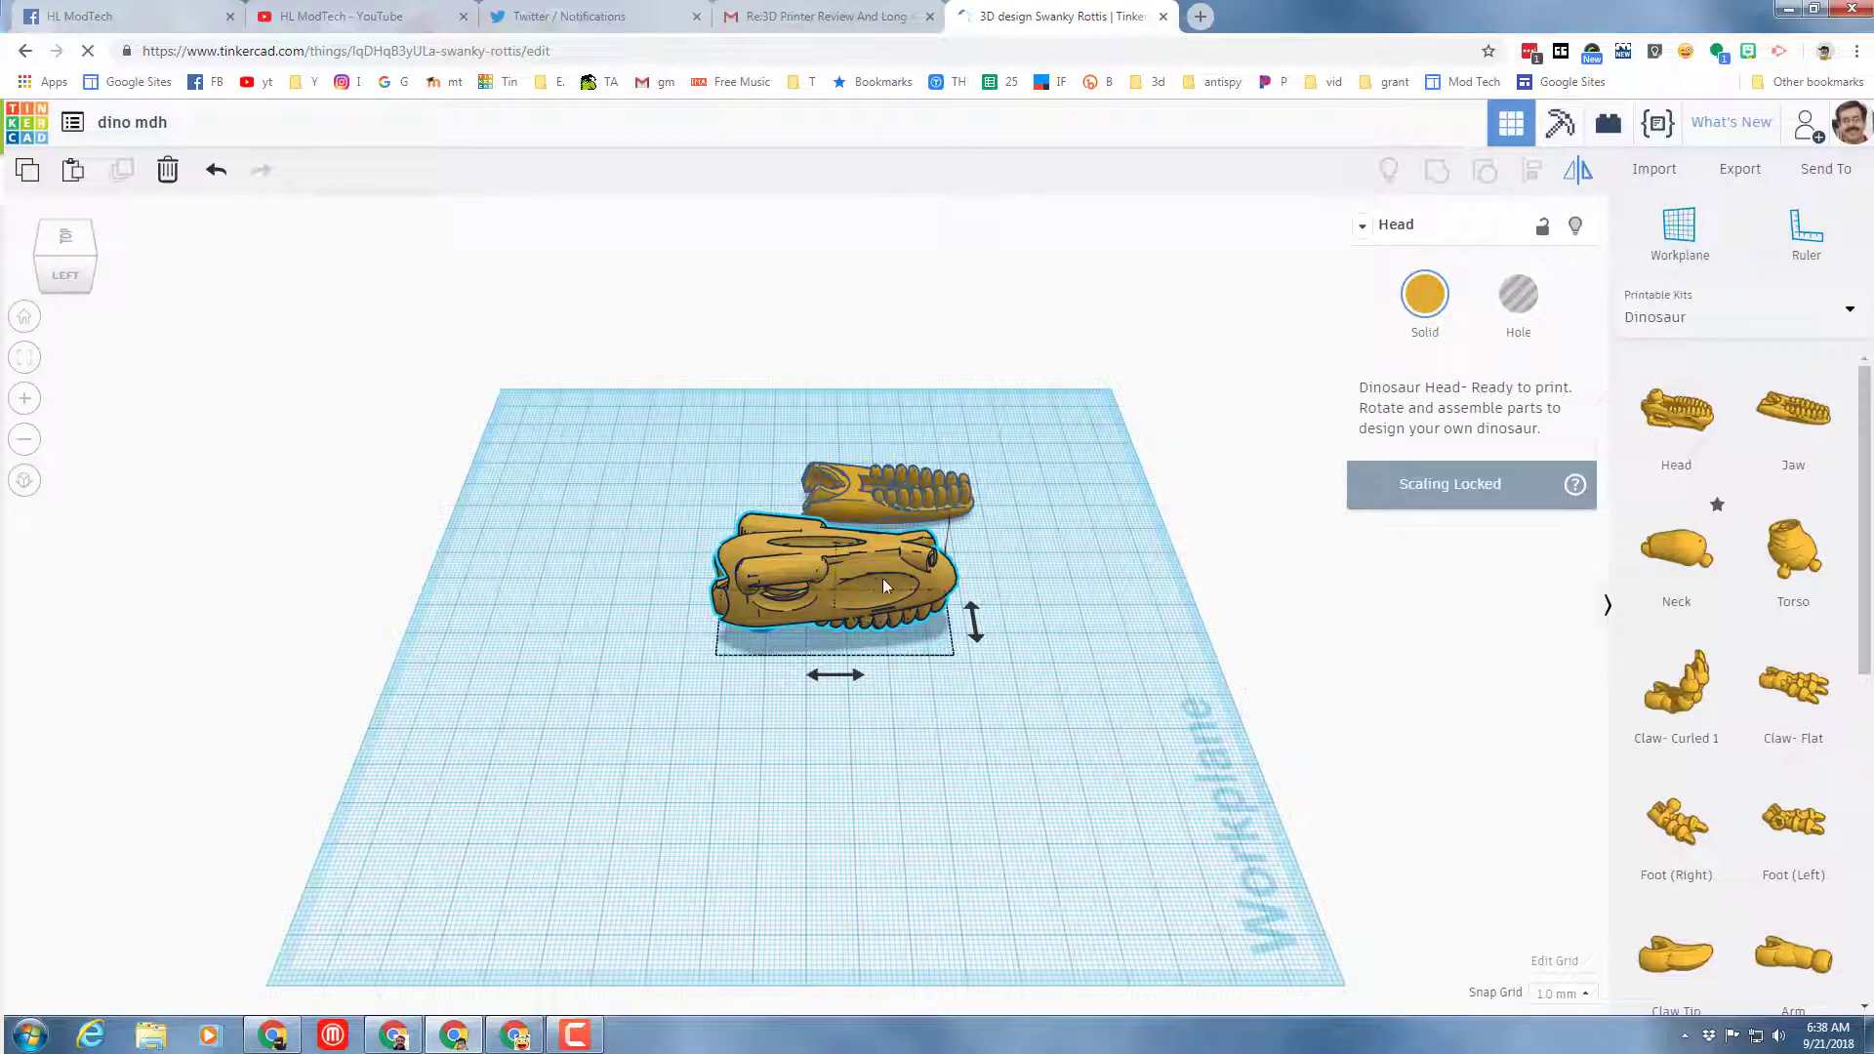
Align the Head and Jaw side to side and front to back into one skull
{"action": "left_click_drag", "start_coordinate": [560, 433], "coordinate": [828, 593]}
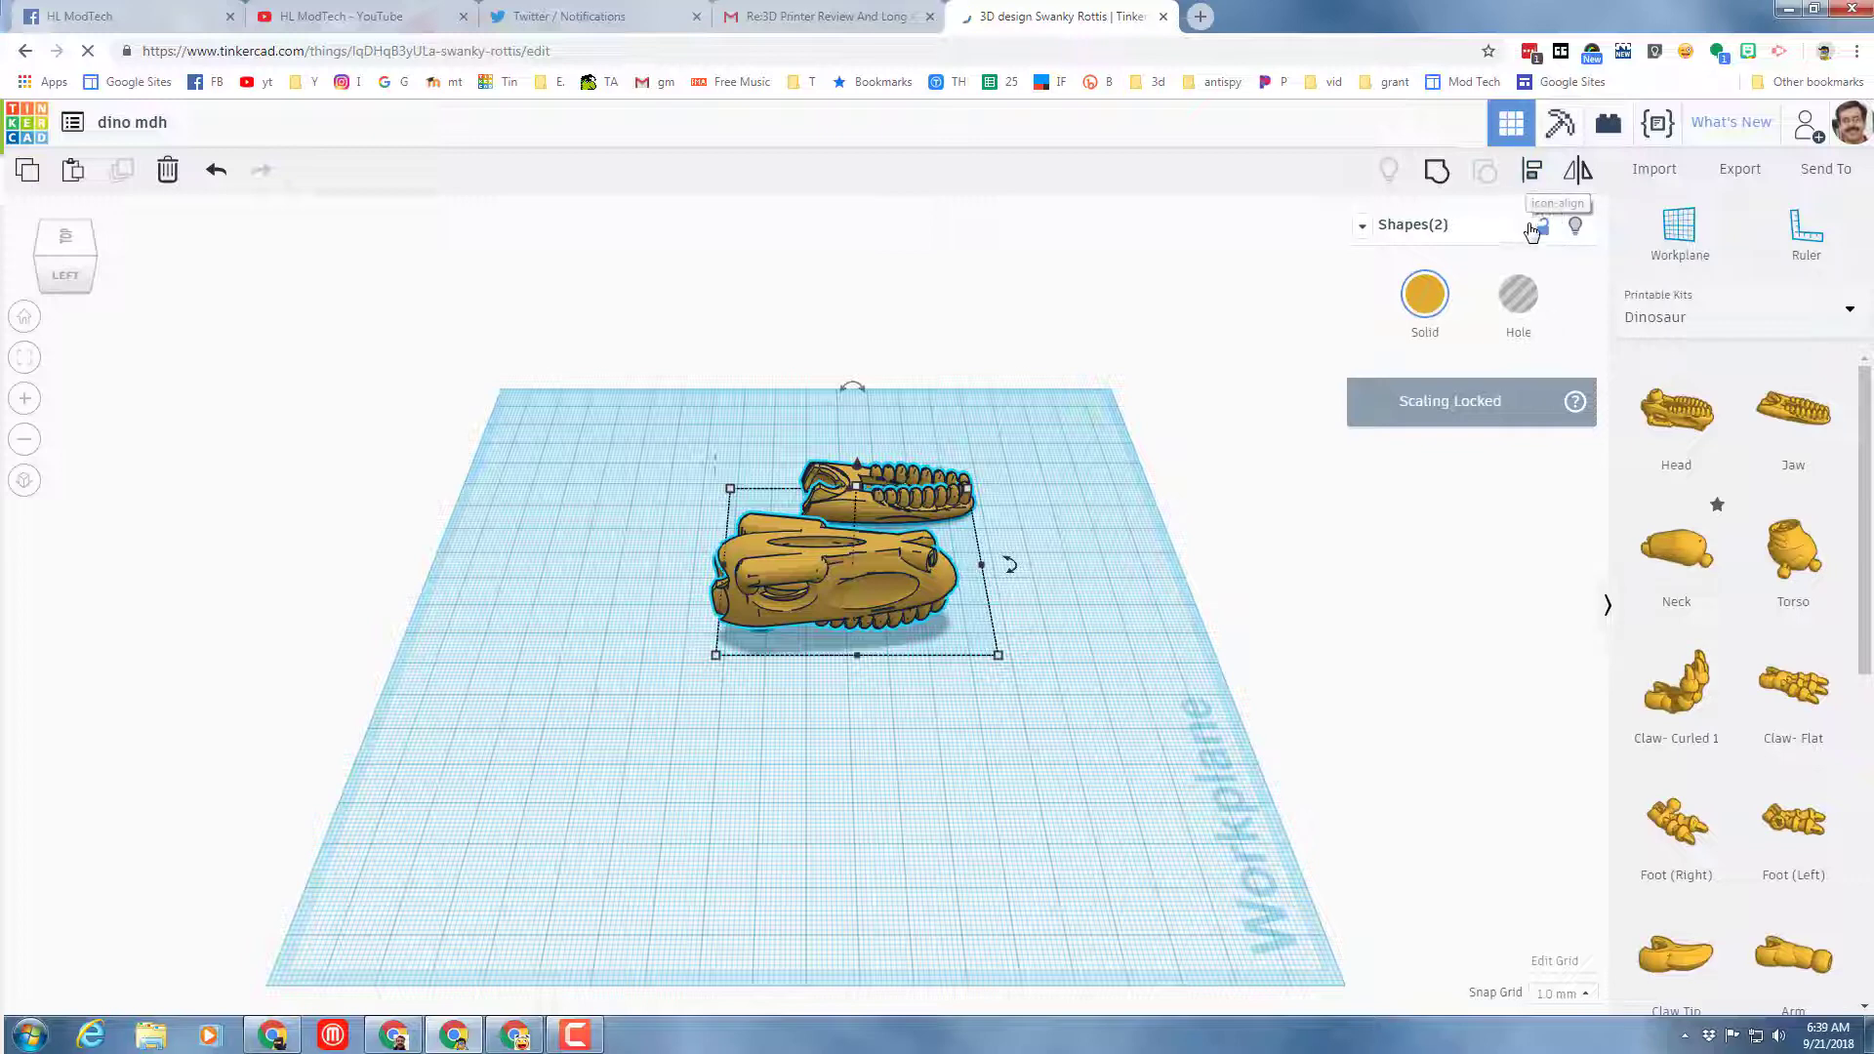
{"action": "left_click", "coordinate": [1531, 173]}
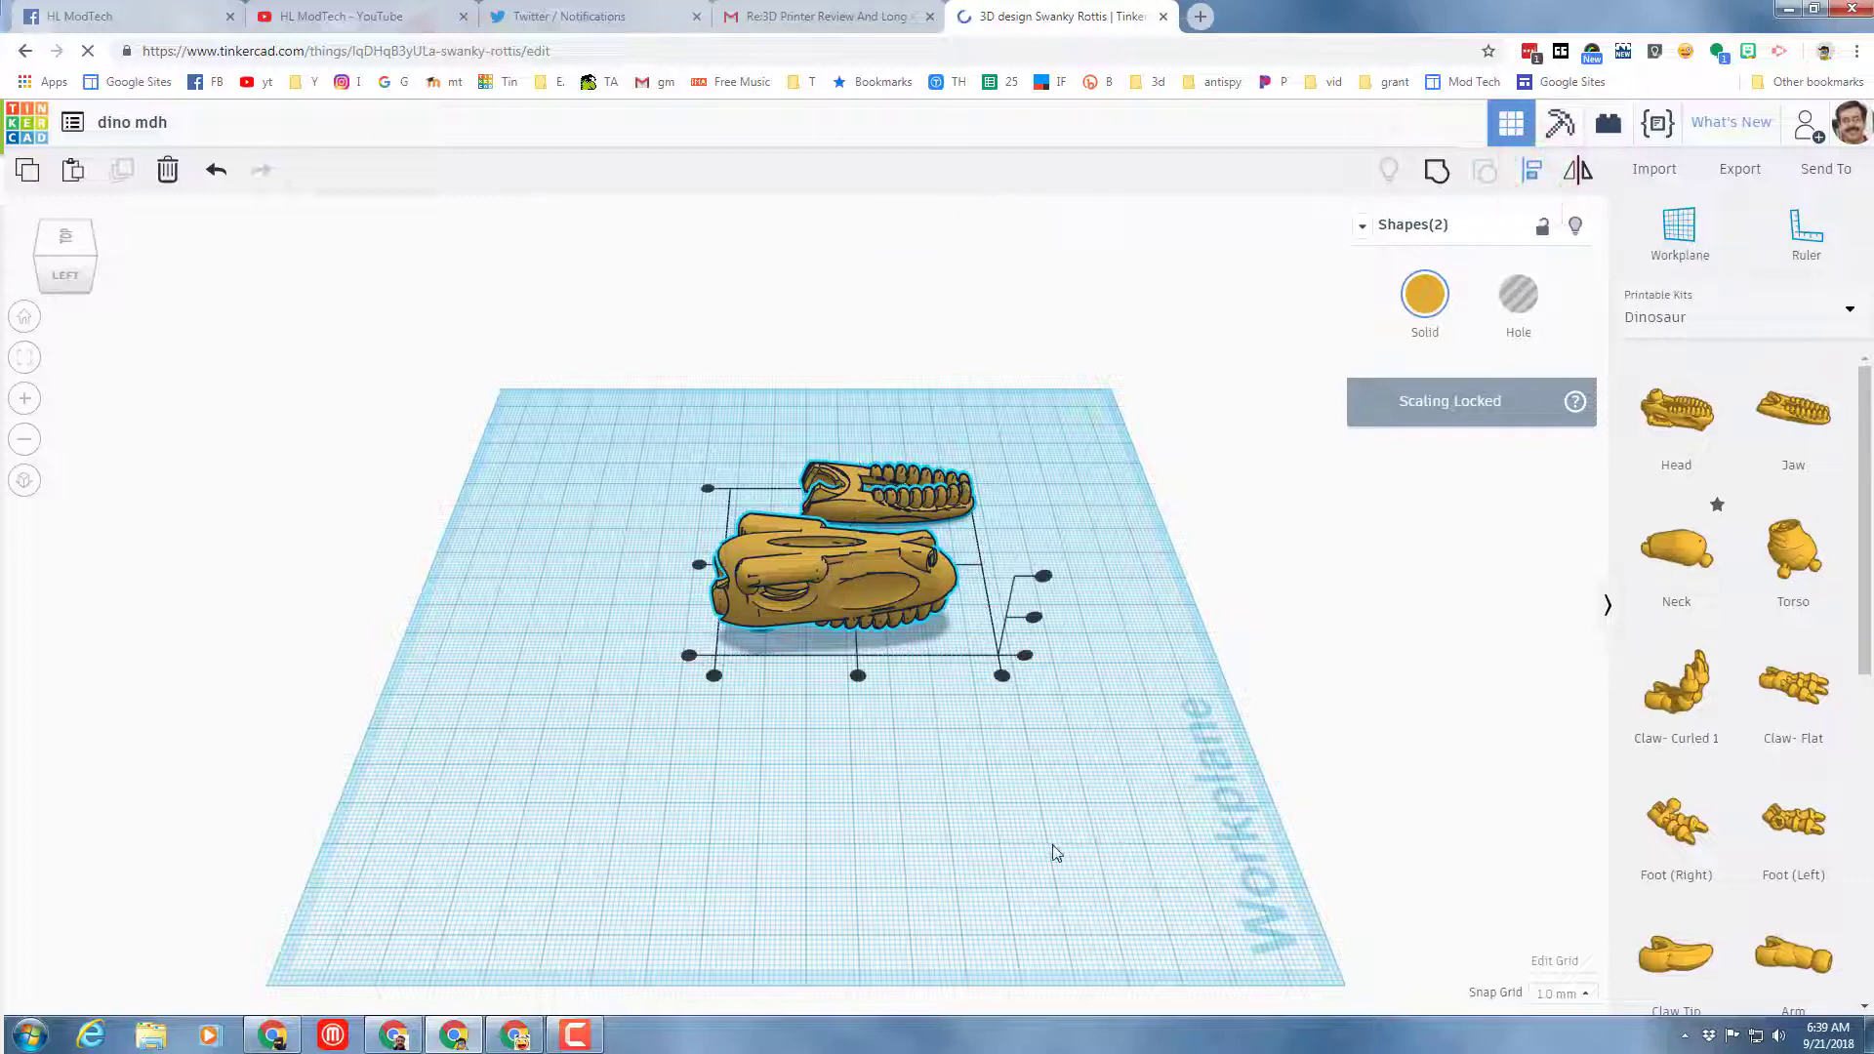
{"action": "left_click", "coordinate": [697, 568]}
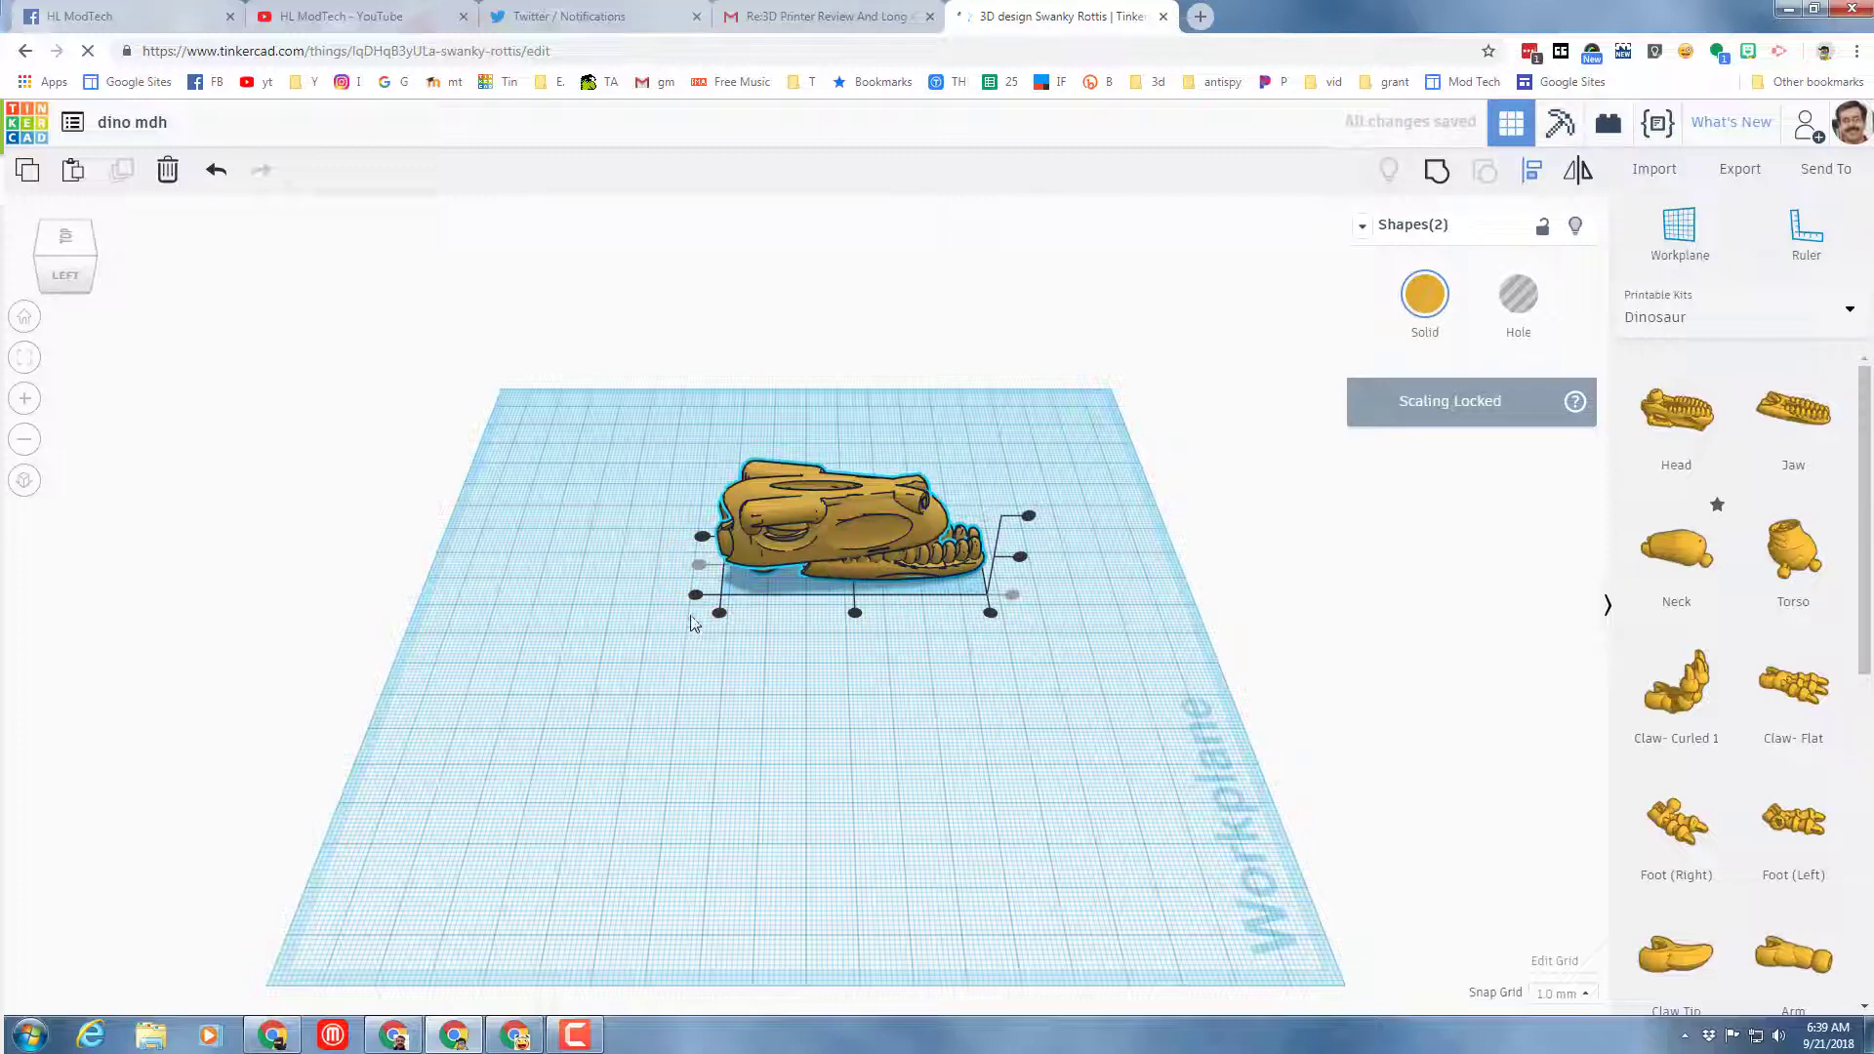
{"action": "left_click", "coordinate": [720, 615]}
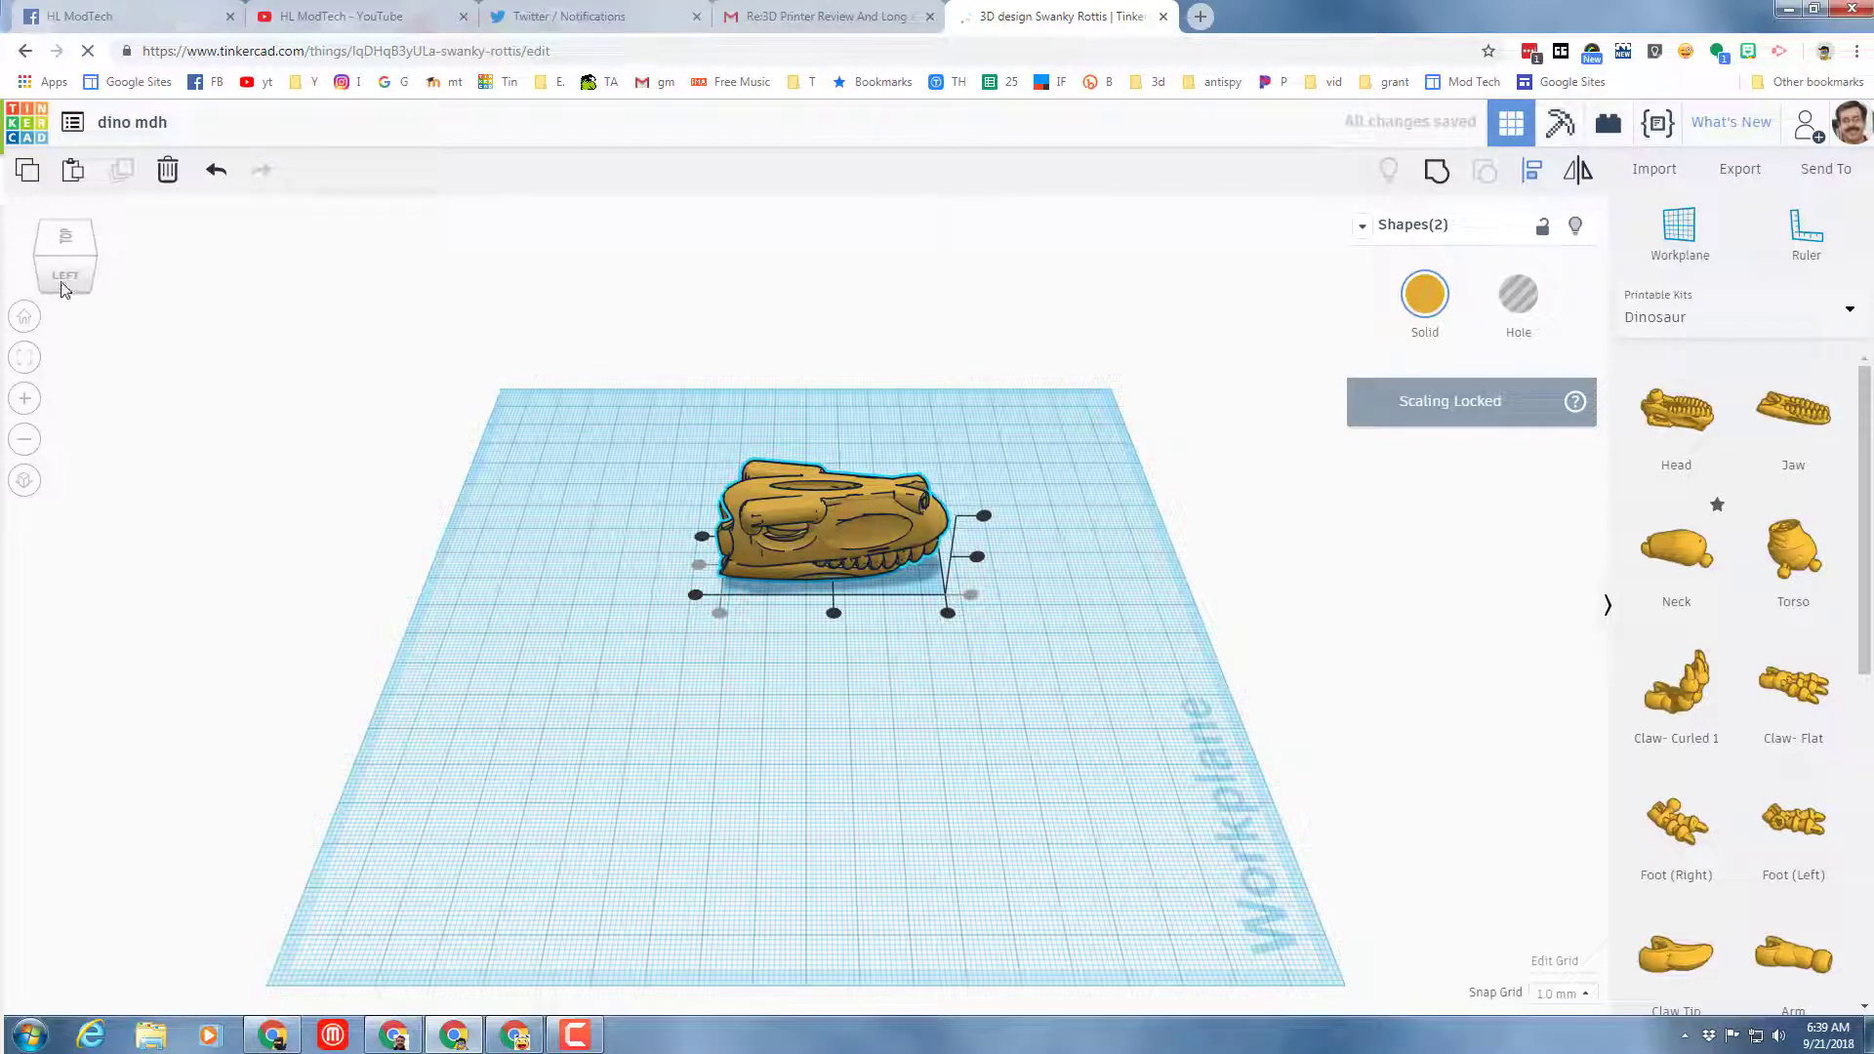
{"action": "left_click", "coordinate": [549, 653]}
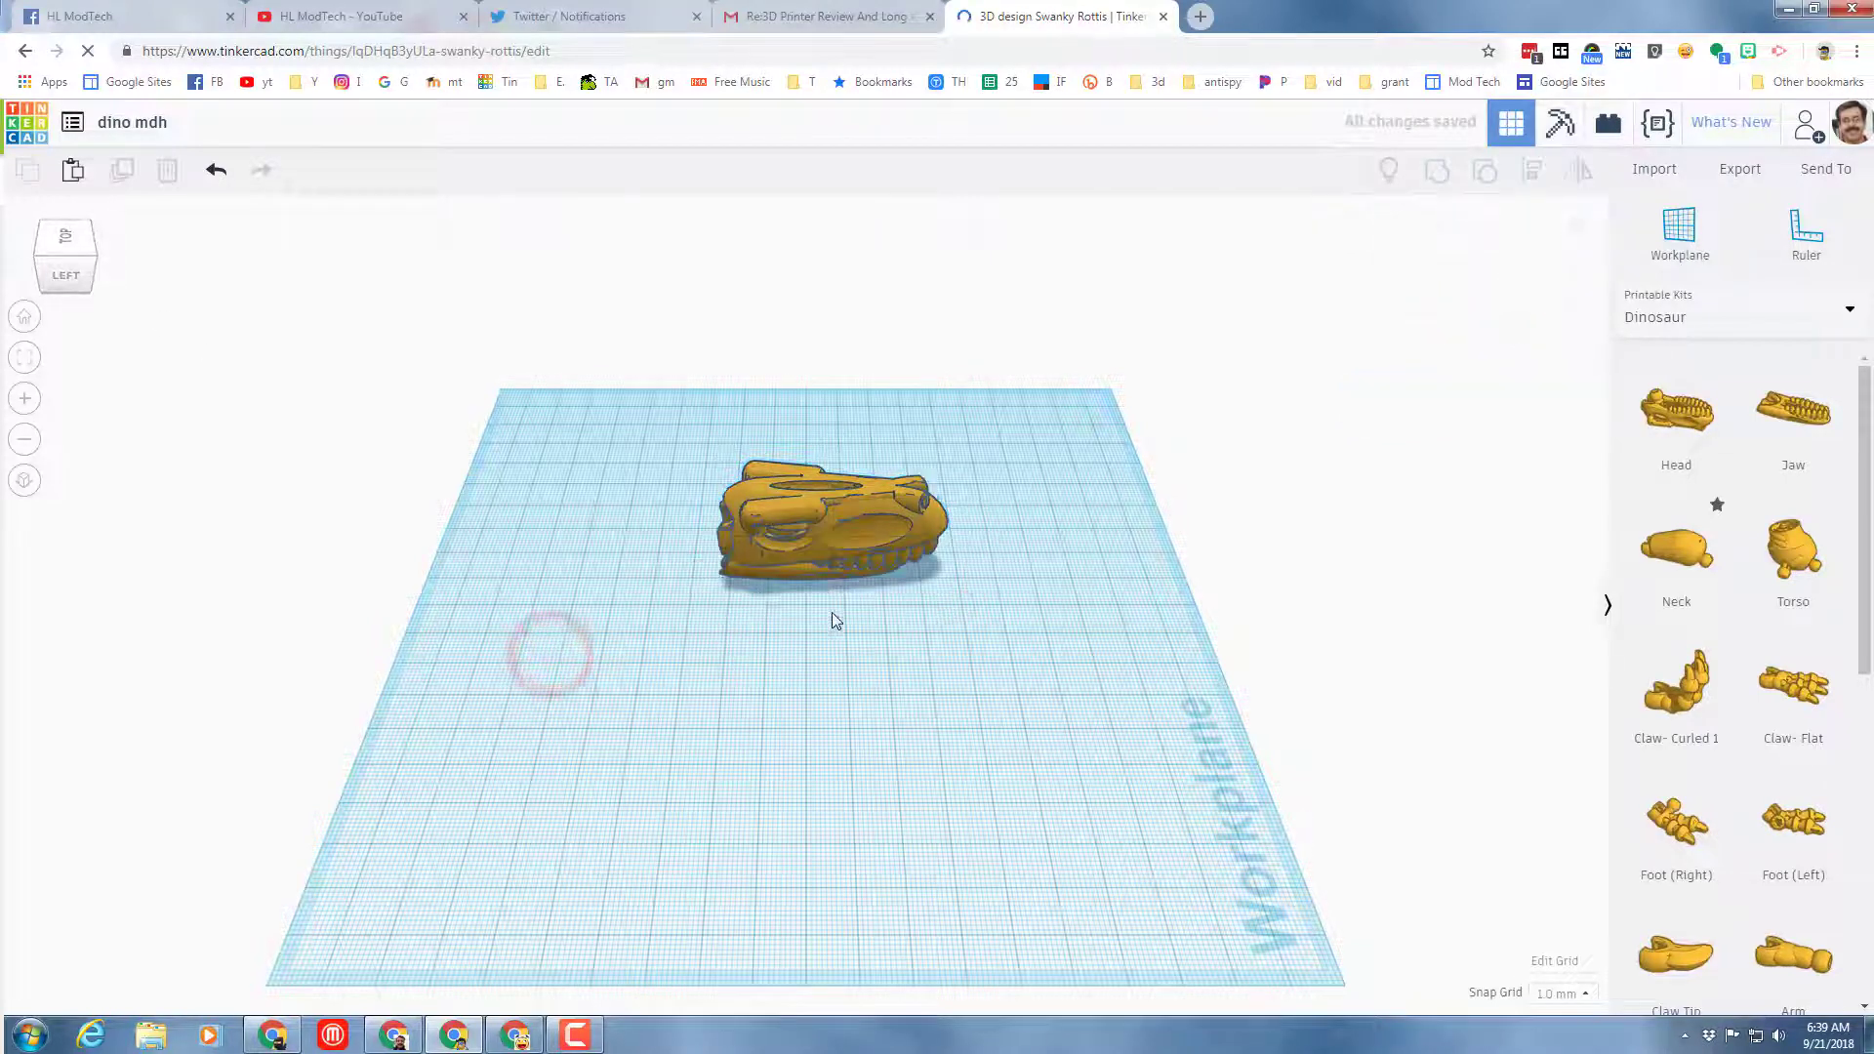
Zoom in, view the skull from its left side, and select the upper Head piece
{"action": "left_click", "coordinate": [58, 280]}
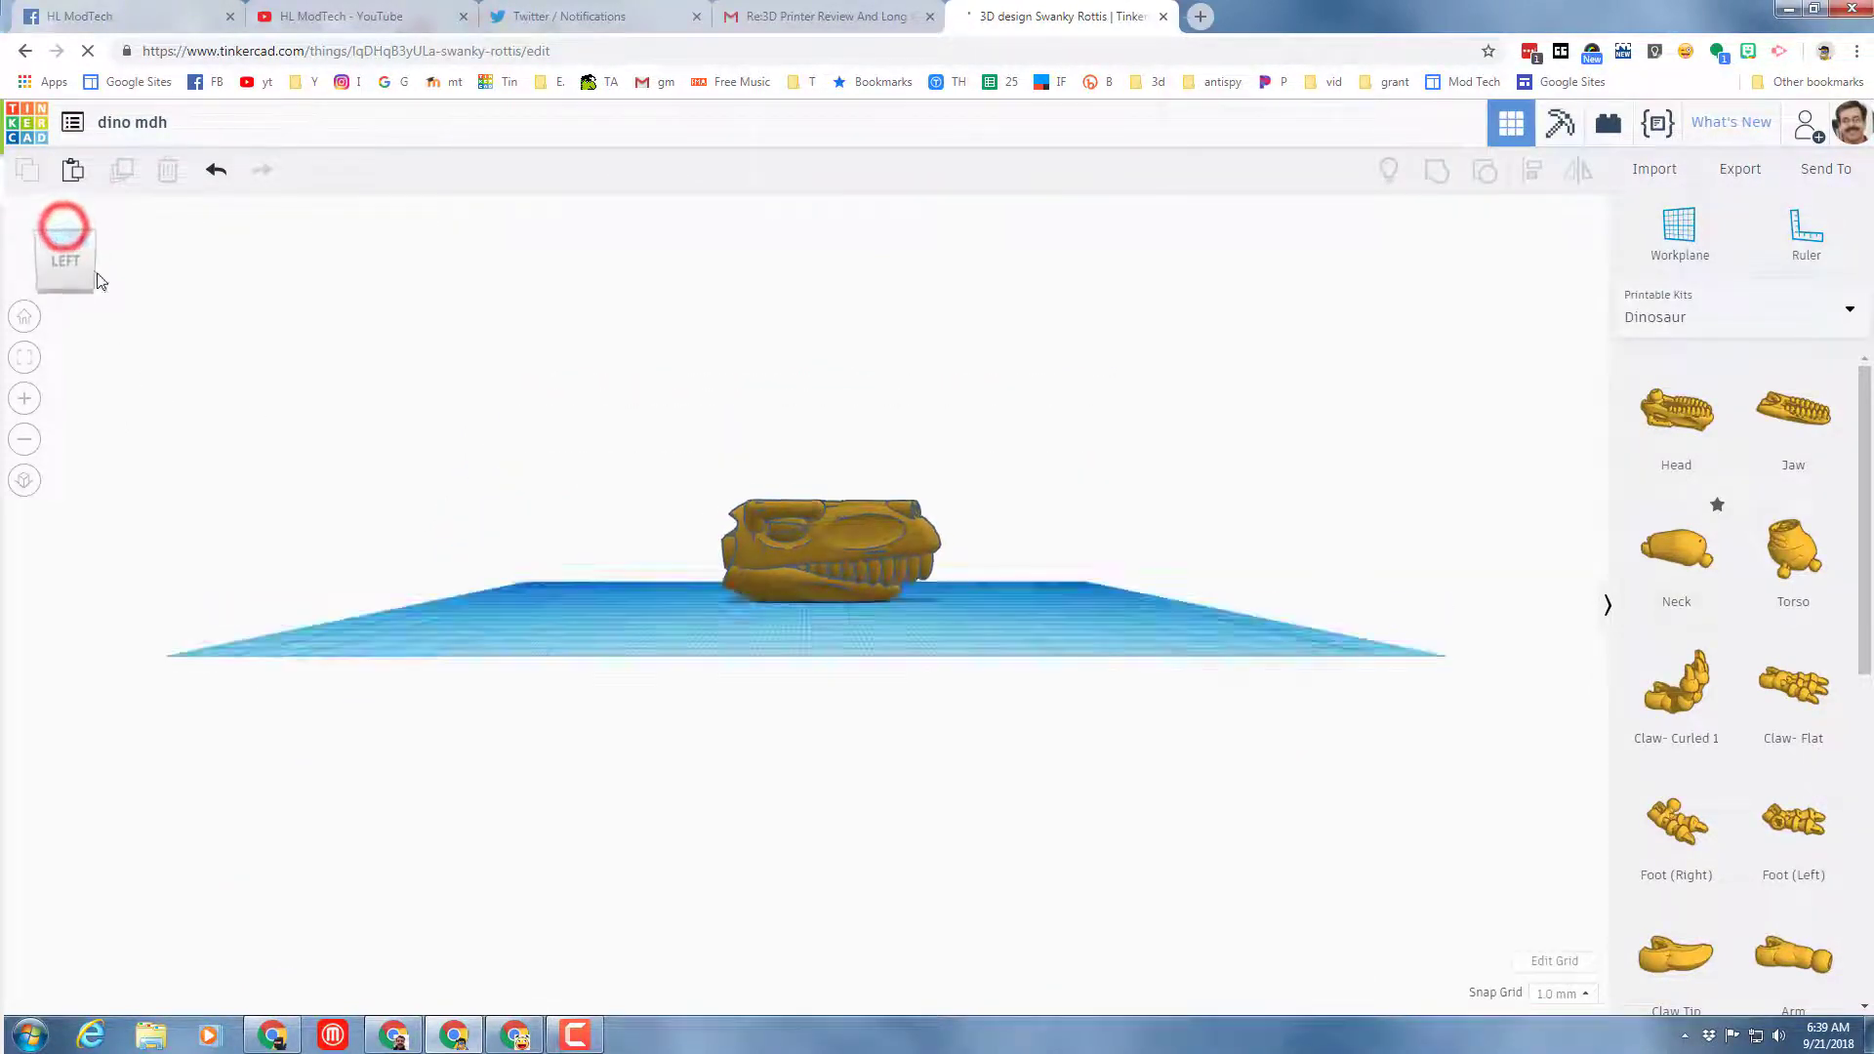
{"action": "left_click", "coordinate": [64, 230]}
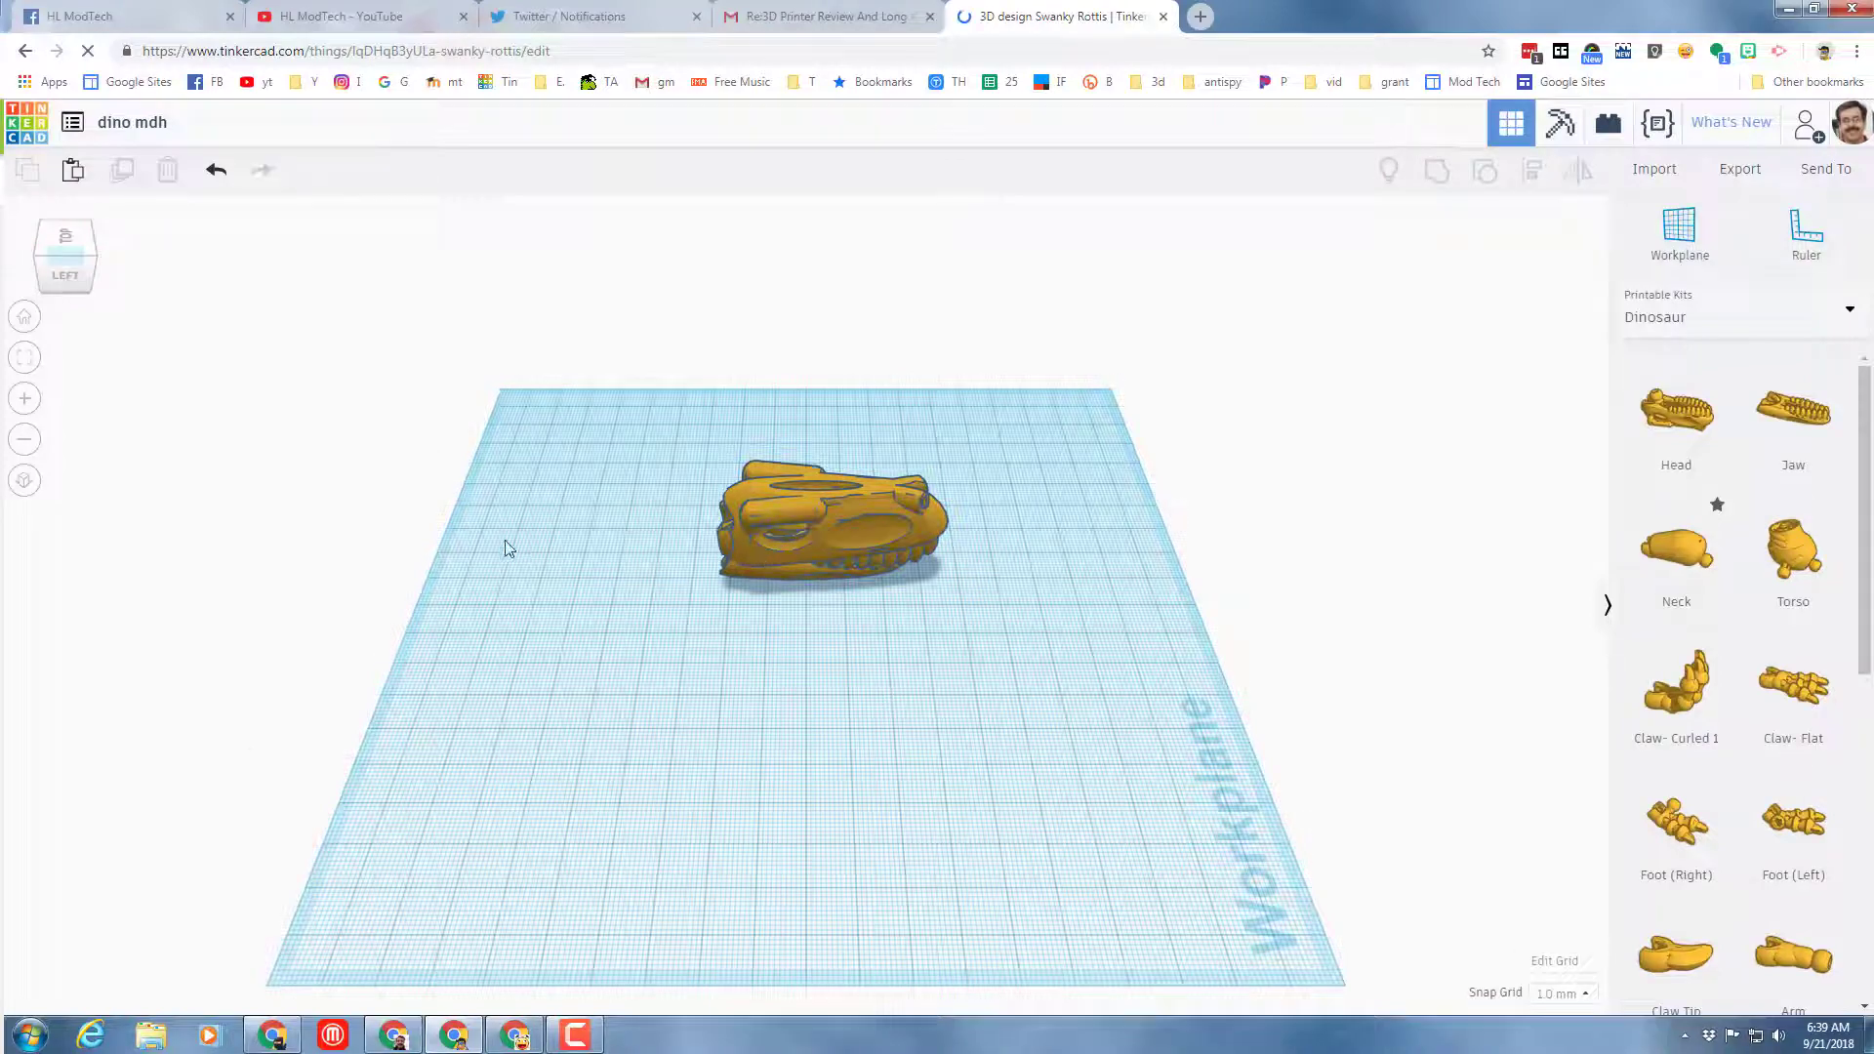
{"action": "scroll", "coordinate": [883, 737], "scroll_direction": "up", "scroll_amount": 5}
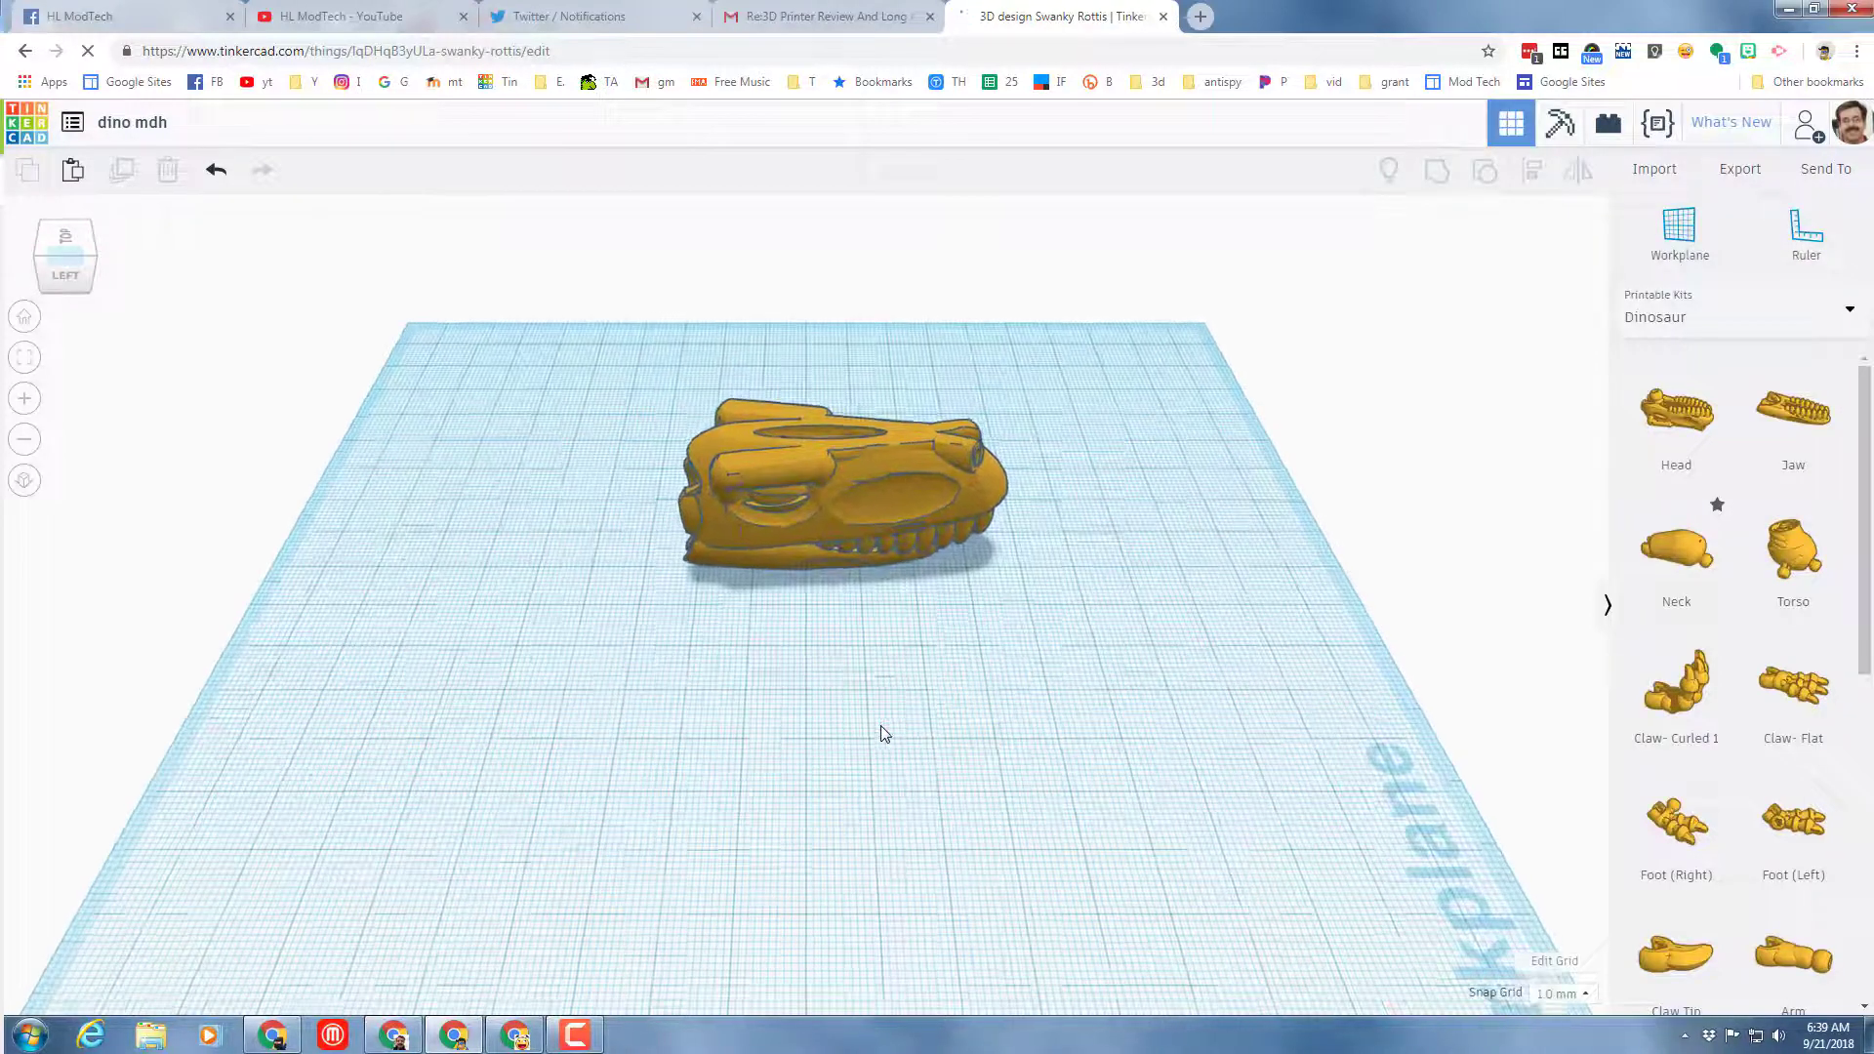
{"action": "left_click", "coordinate": [65, 276]}
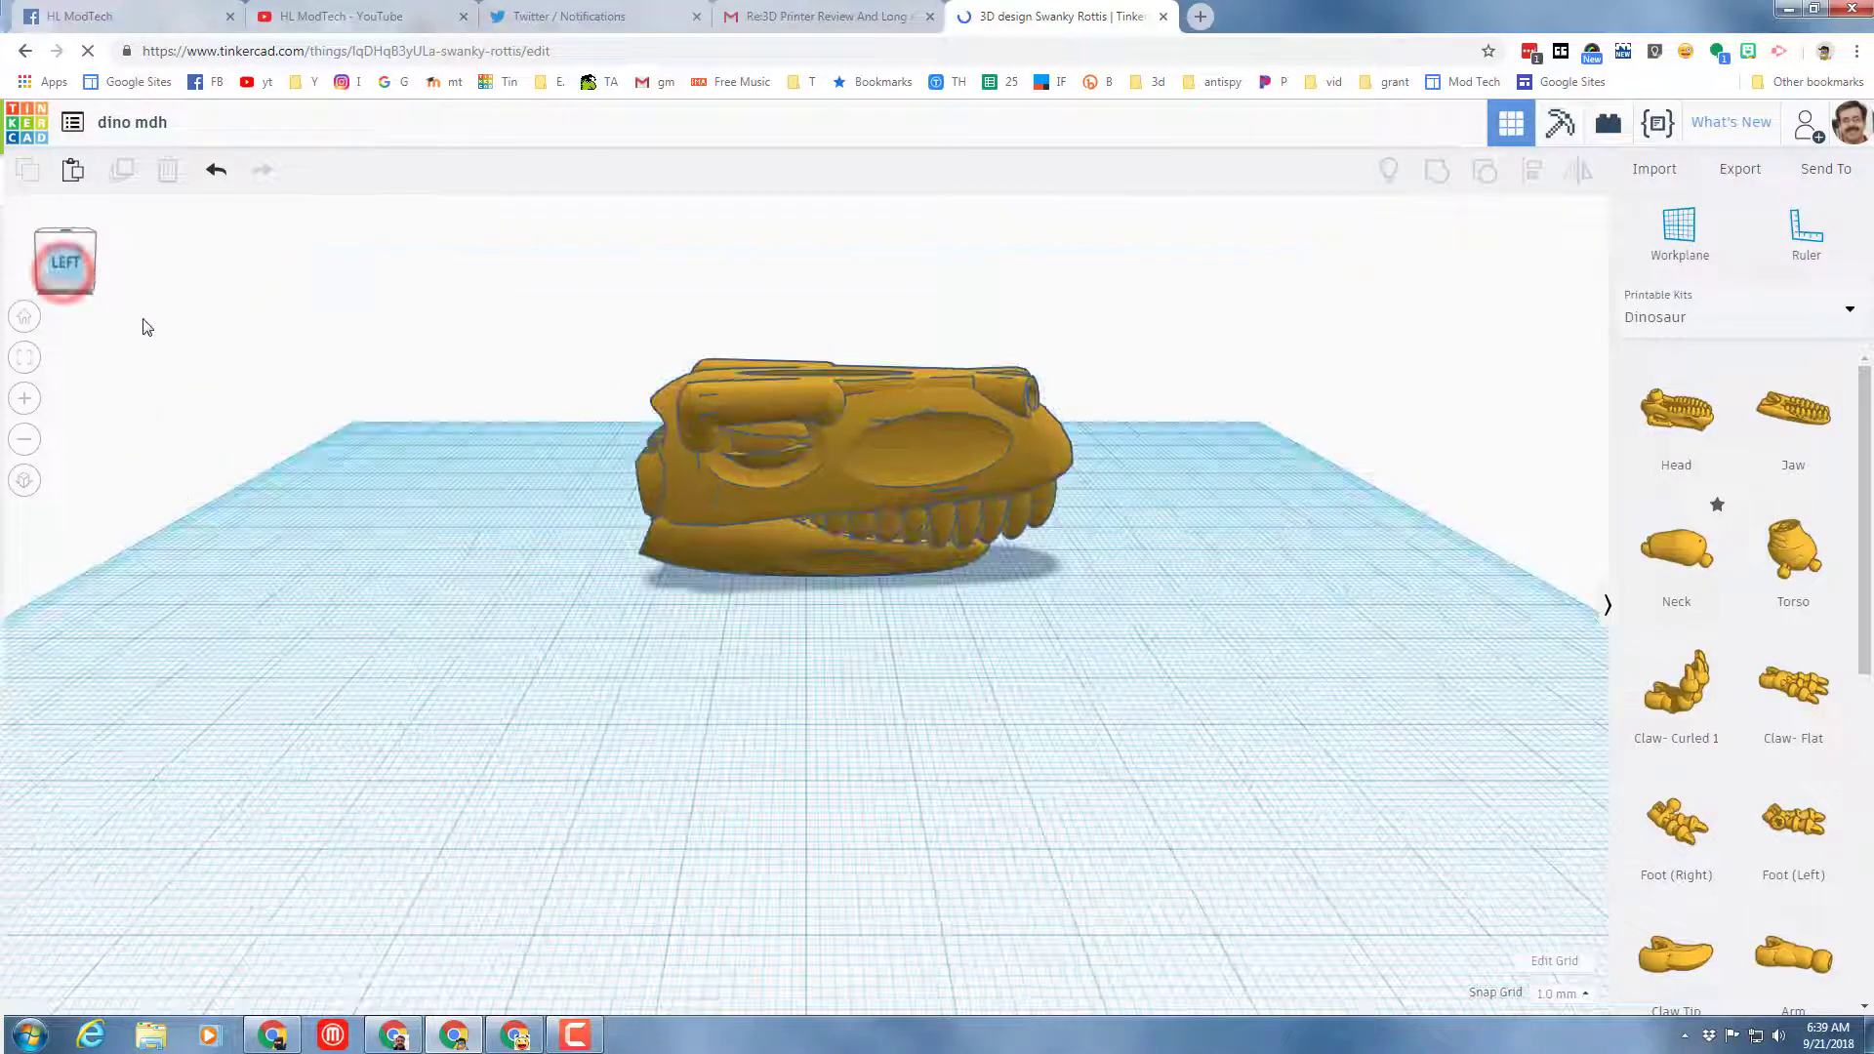
{"action": "left_click", "coordinate": [797, 468]}
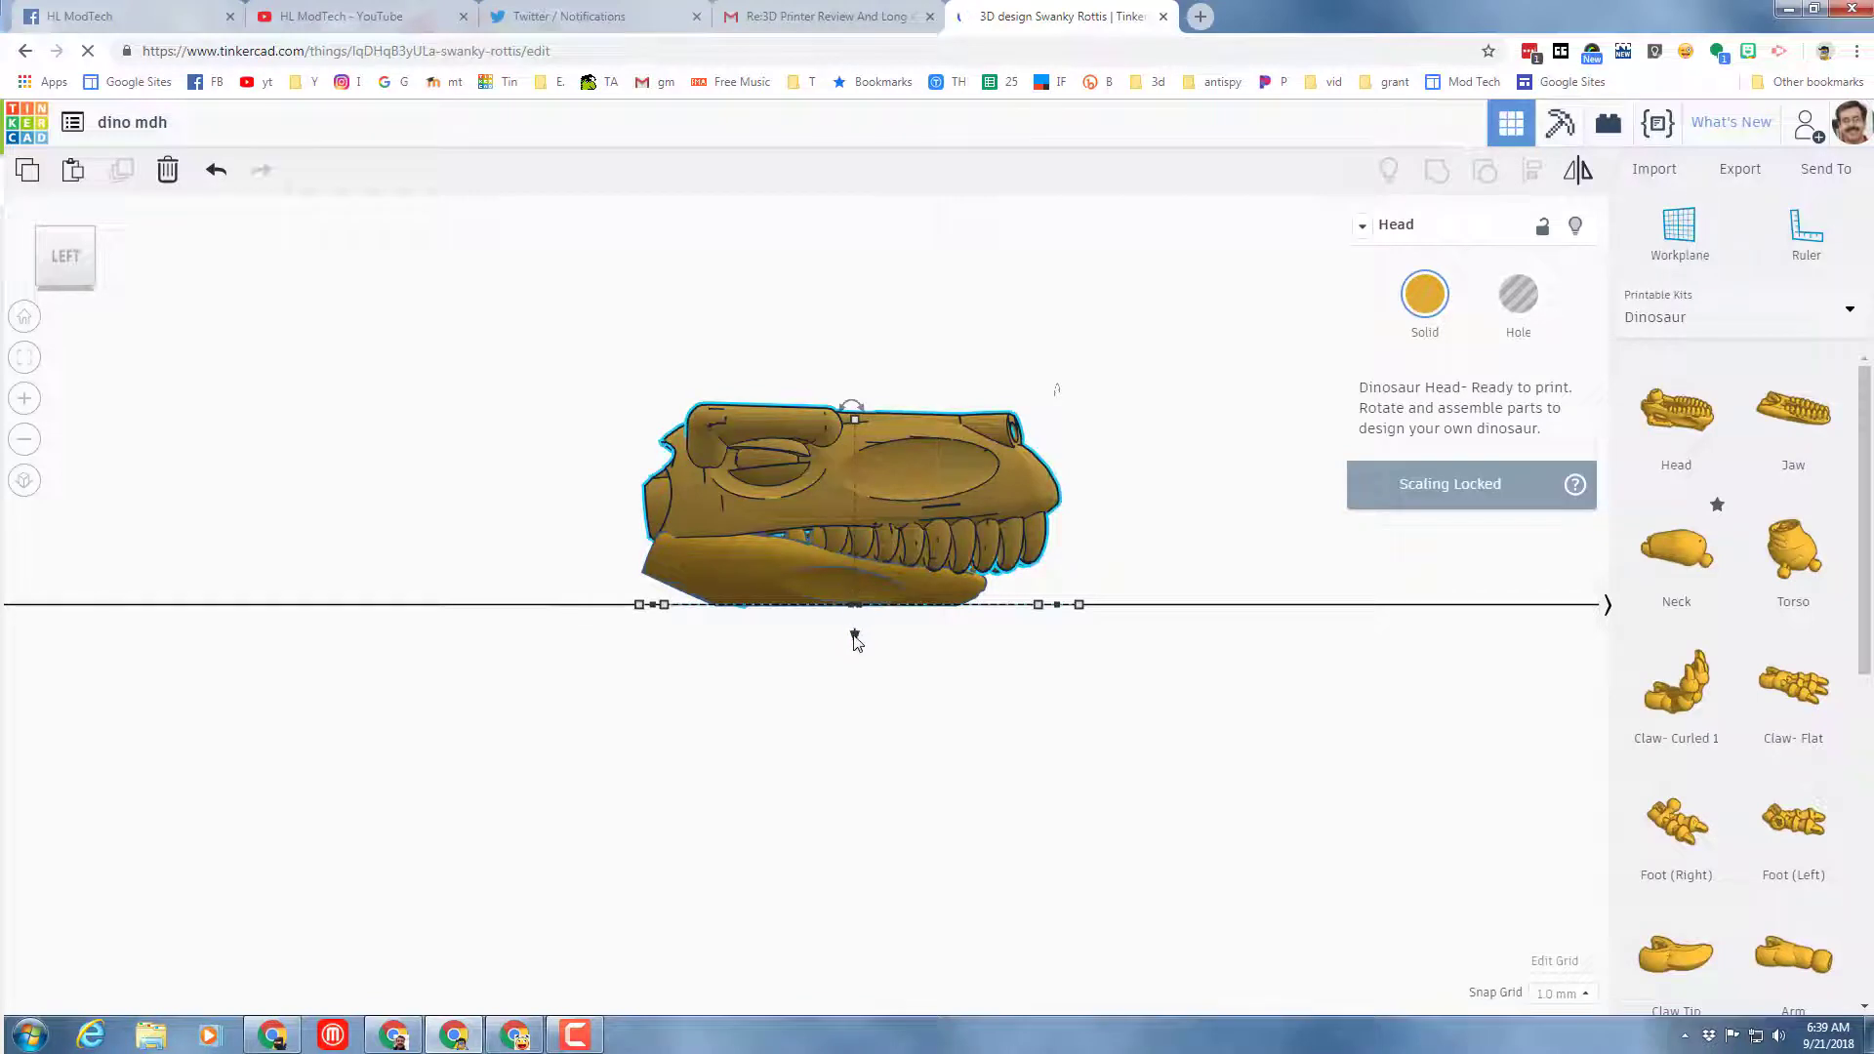
Lift the Head to 7 mm above the workplane and inspect it from the front
{"action": "left_click_drag", "start_coordinate": [855, 641], "coordinate": [859, 572]}
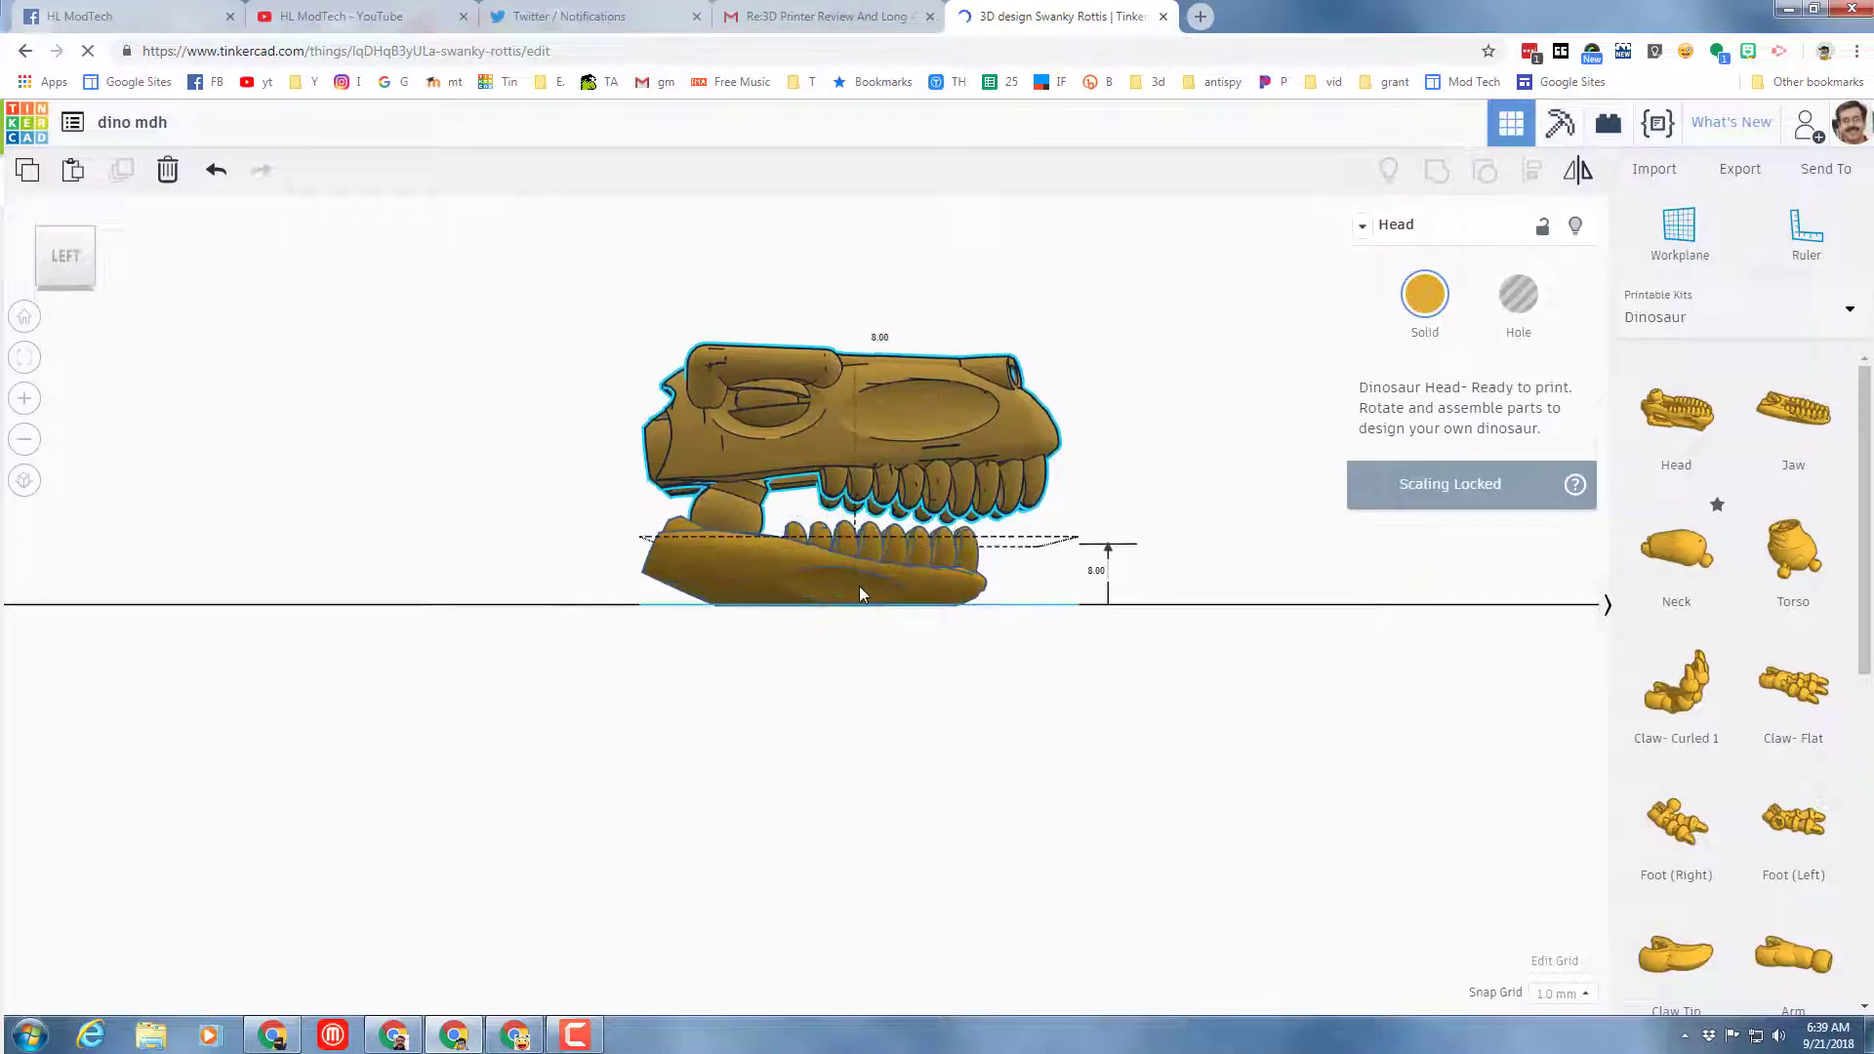
{"action": "left_click", "coordinate": [43, 234]}
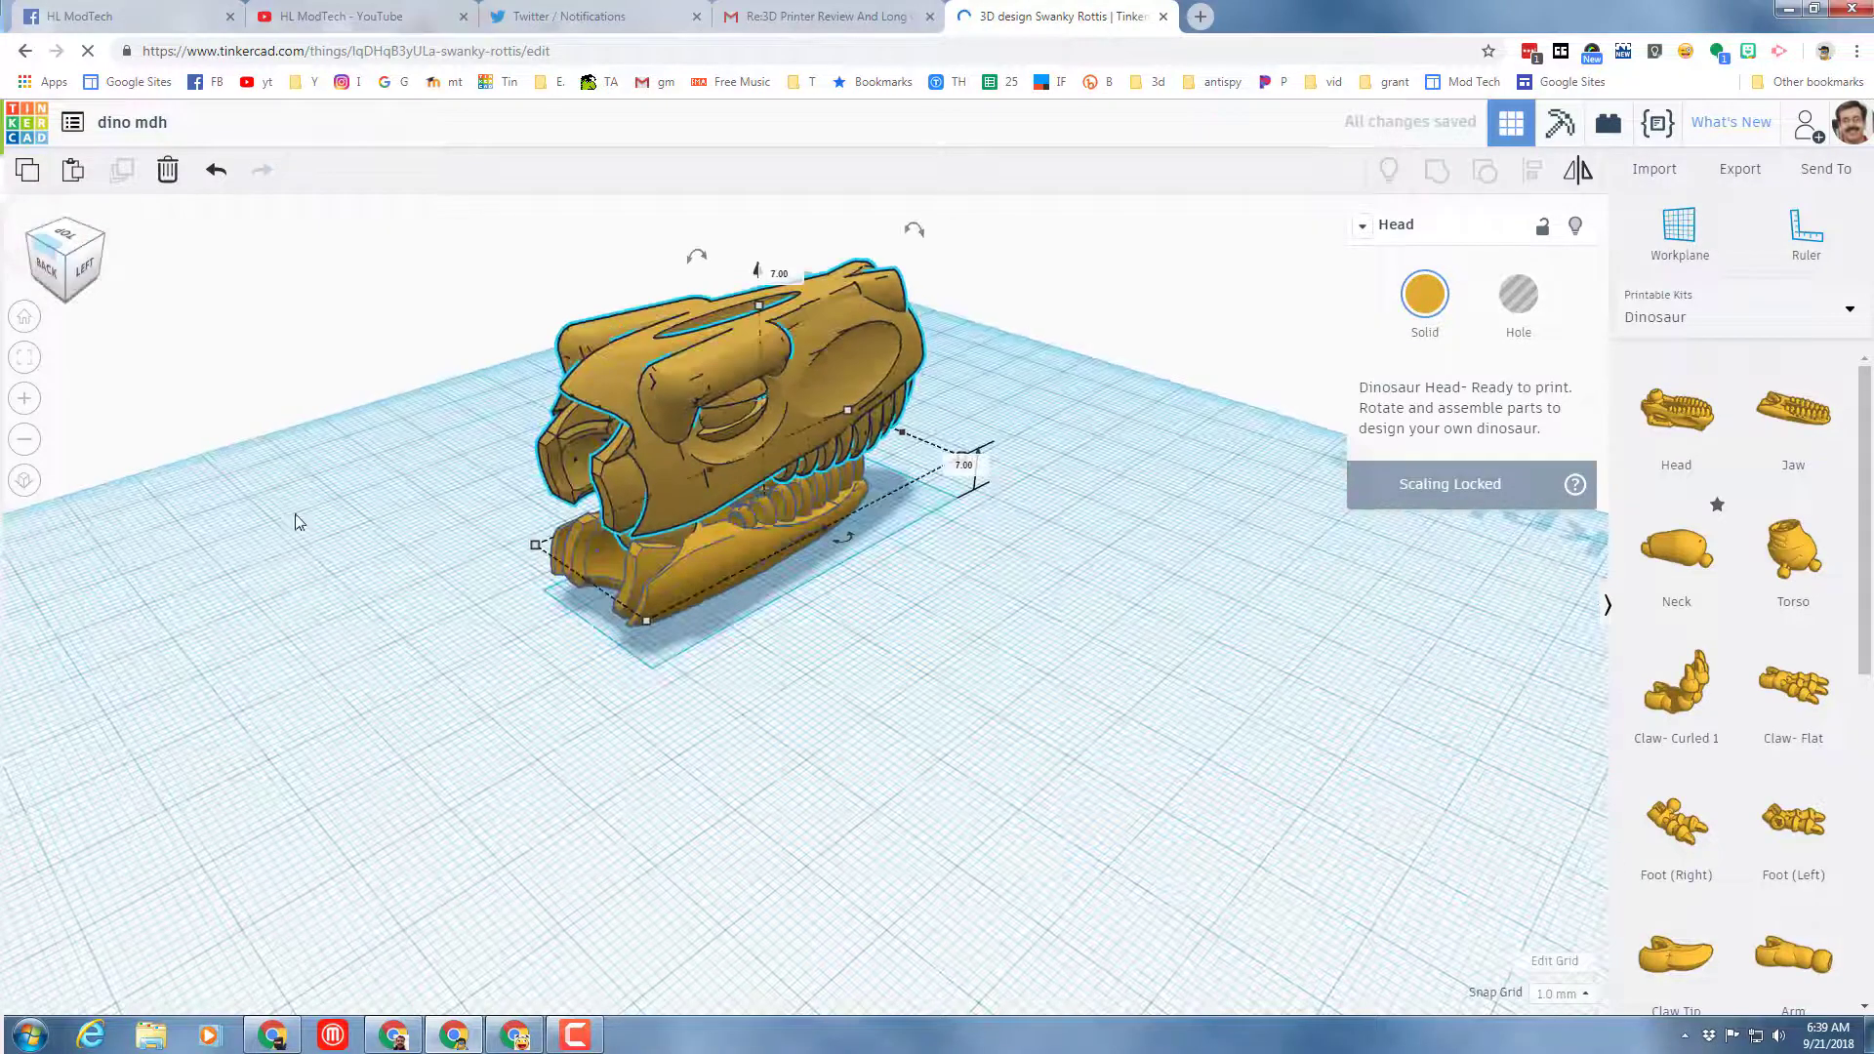
{"action": "scroll", "coordinate": [573, 645], "scroll_direction": "up", "scroll_amount": 5}
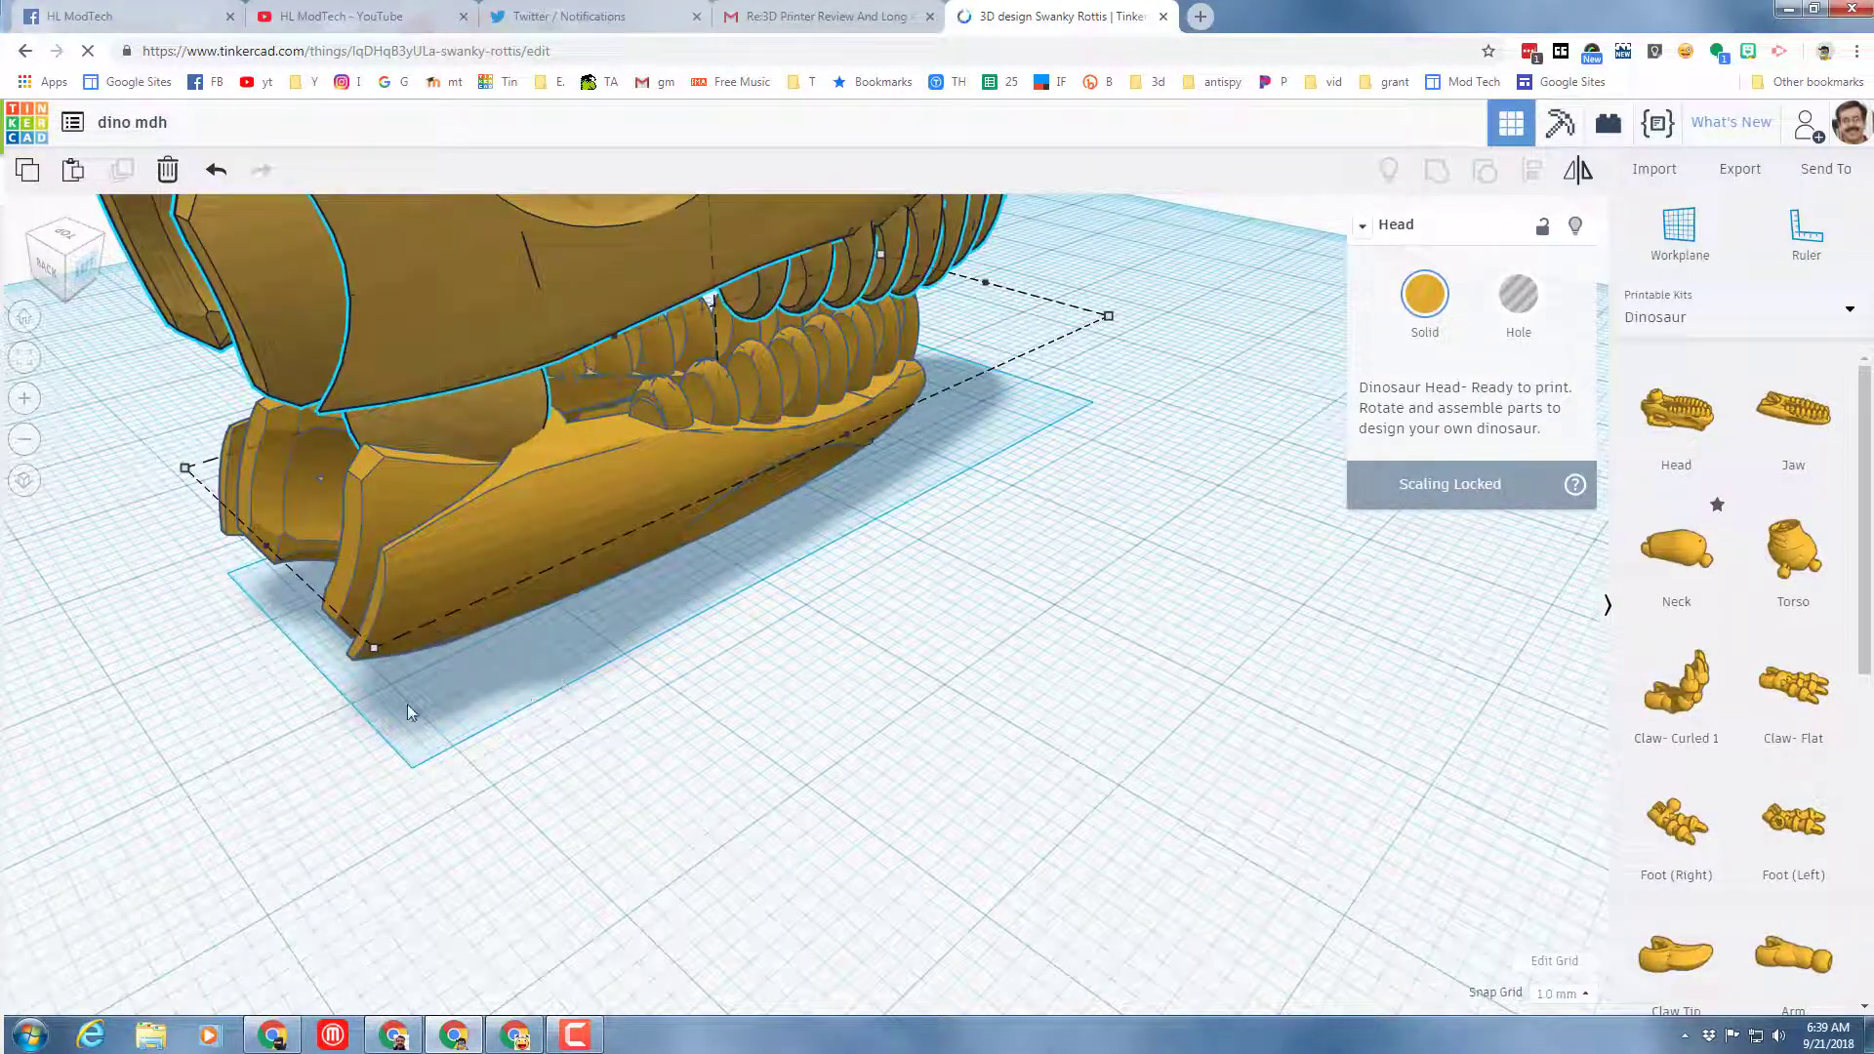
{"action": "right_click_drag", "start_coordinate": [603, 802], "coordinate": [62, 259]}
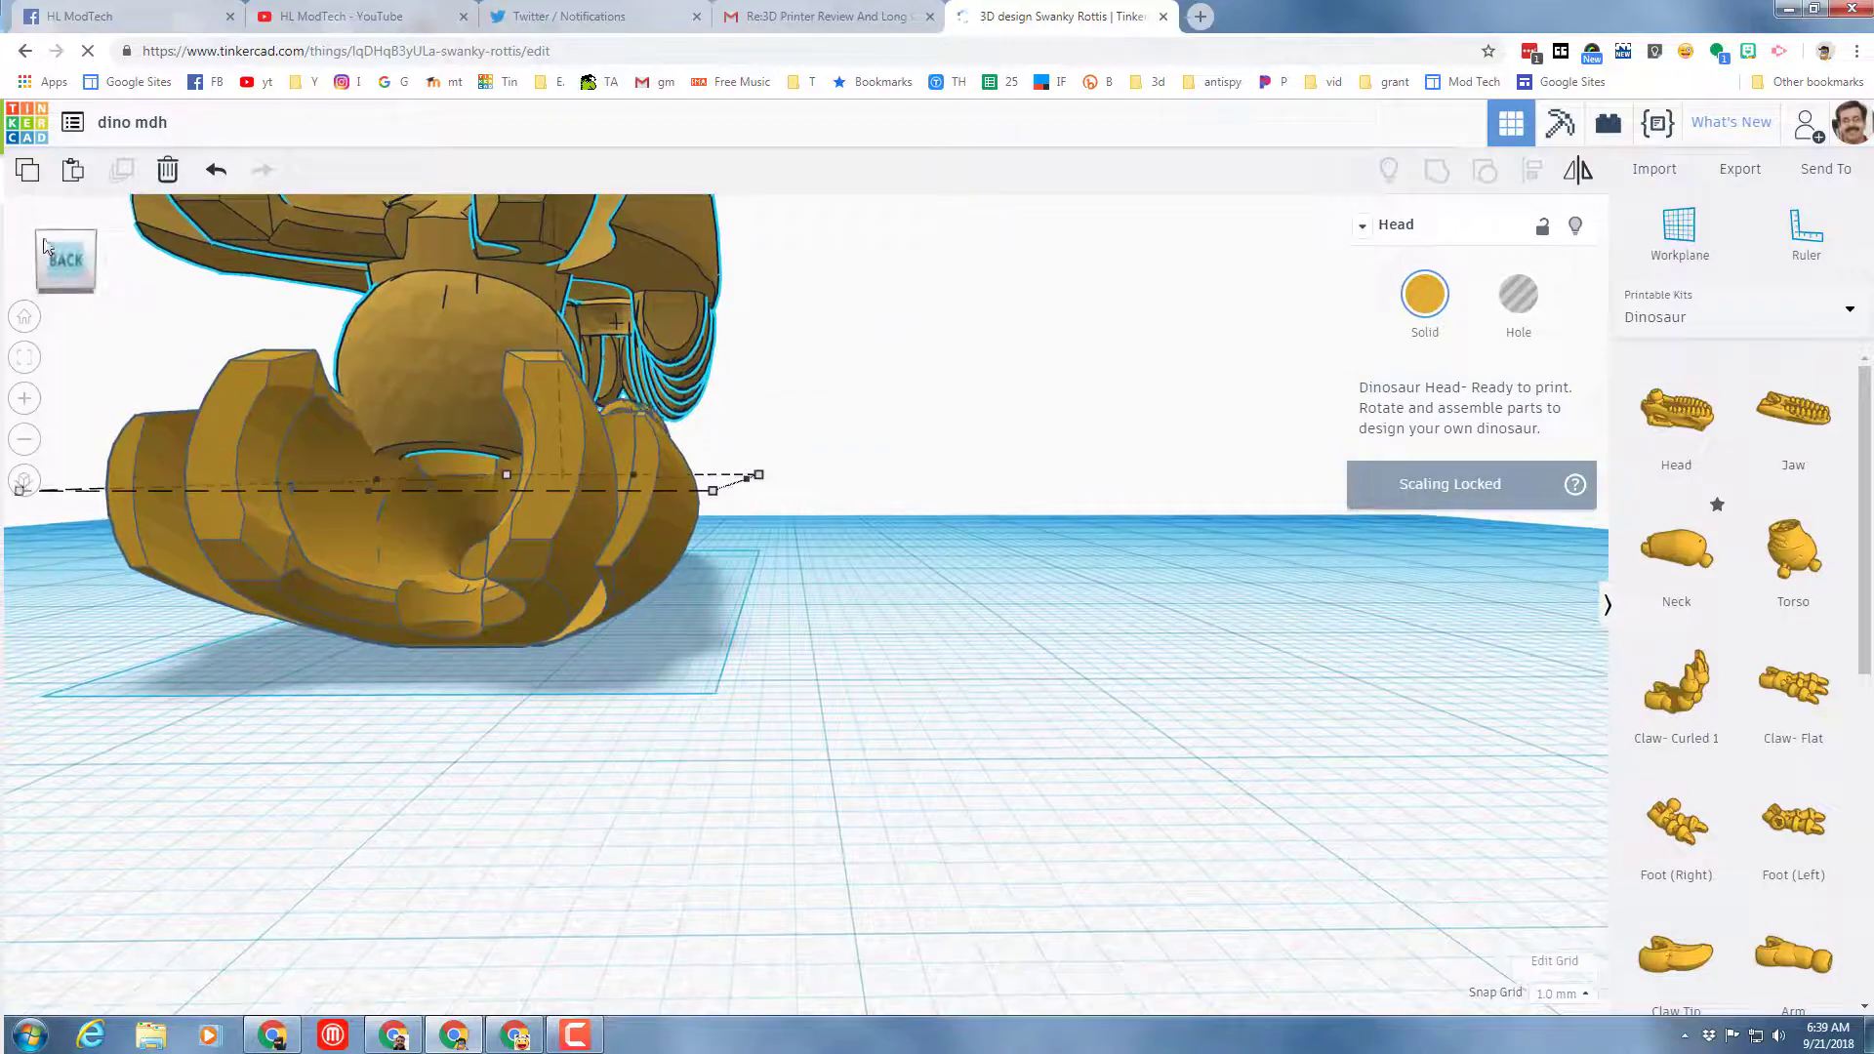
{"action": "right_click_drag", "start_coordinate": [957, 628], "coordinate": [829, 667]}
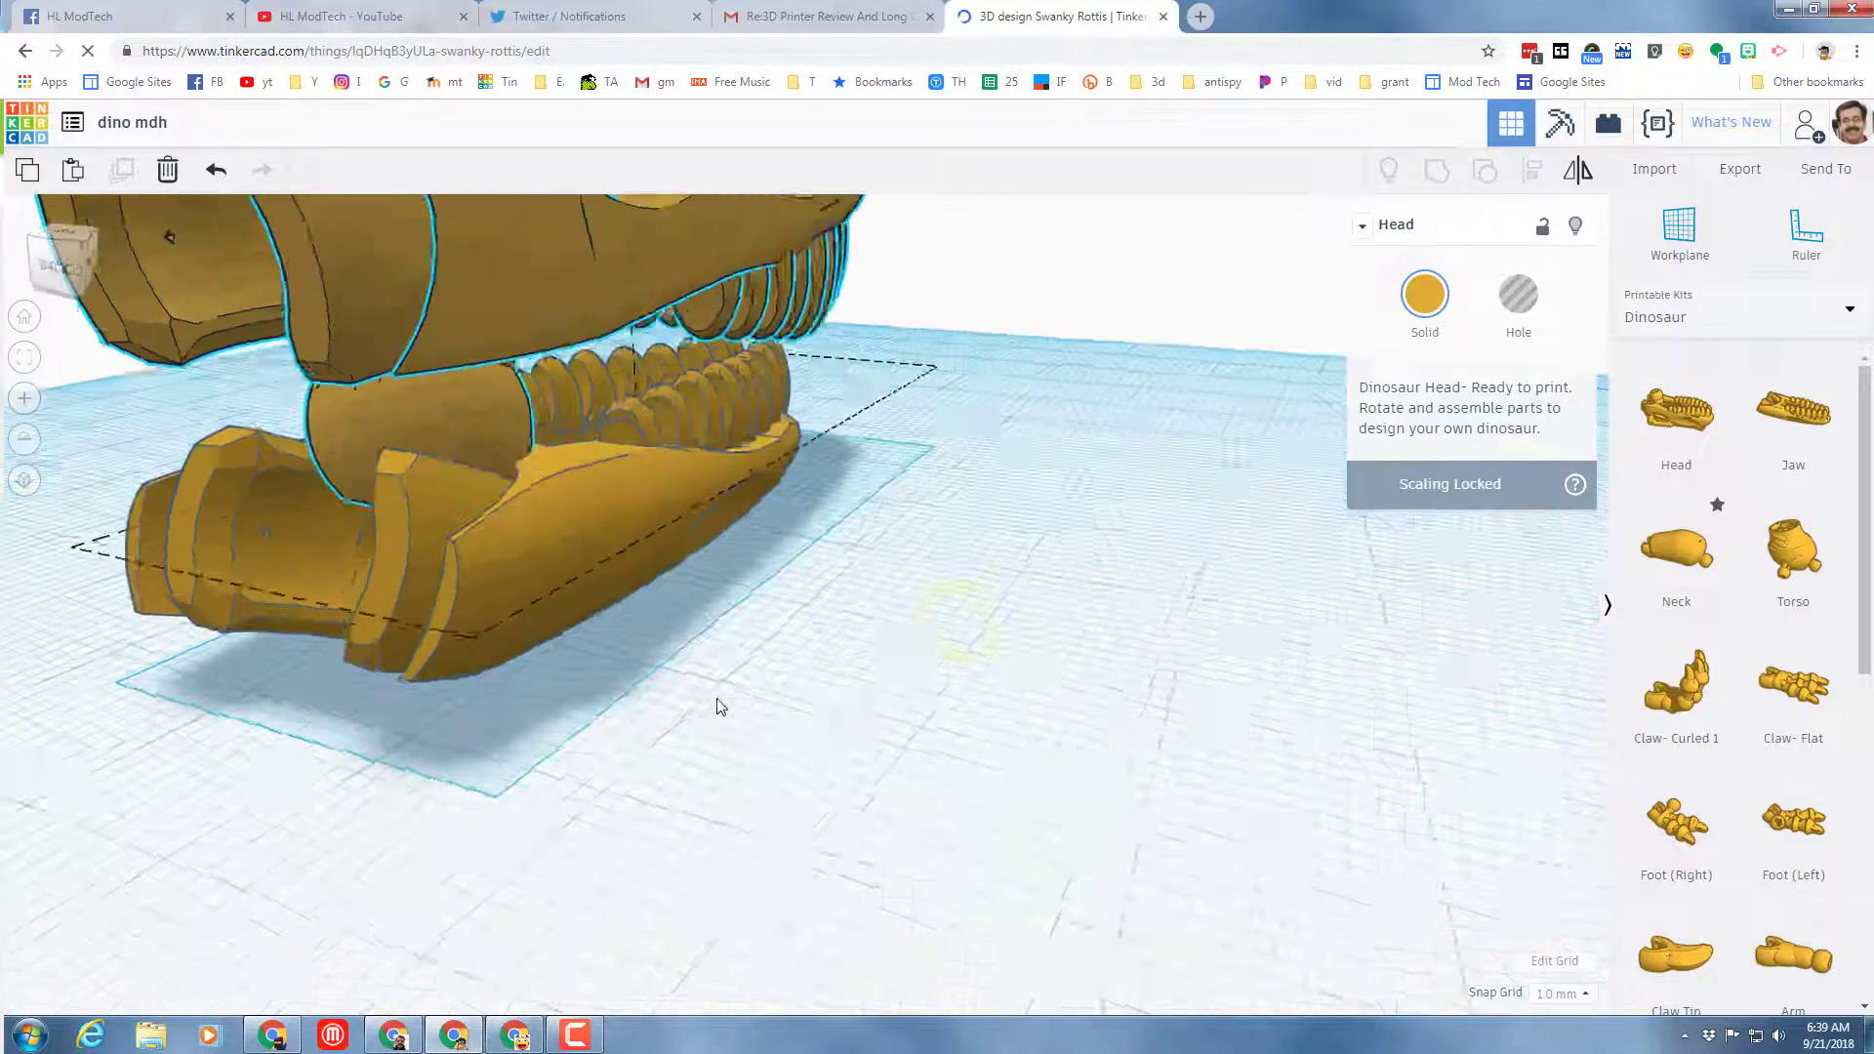
{"action": "right_click_drag", "start_coordinate": [723, 705], "coordinate": [448, 485]}
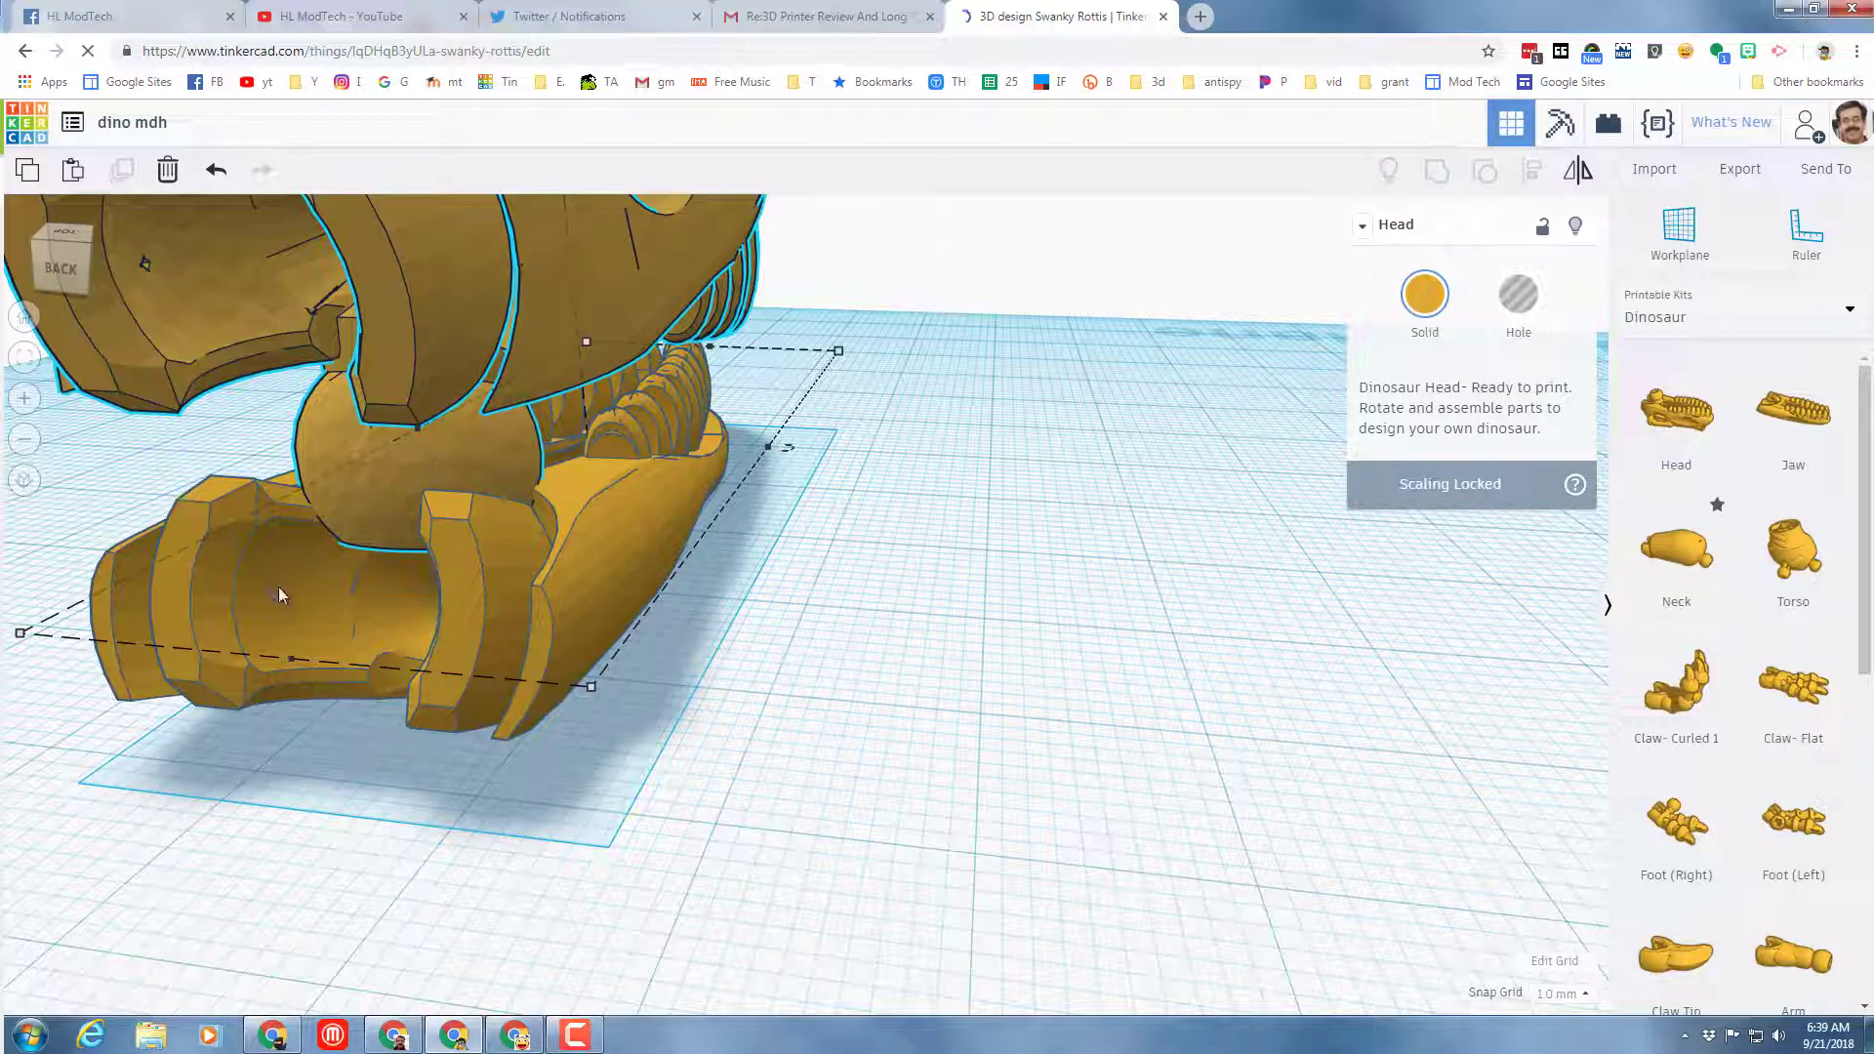
{"action": "scroll", "coordinate": [341, 631], "scroll_direction": "down", "scroll_amount": 3}
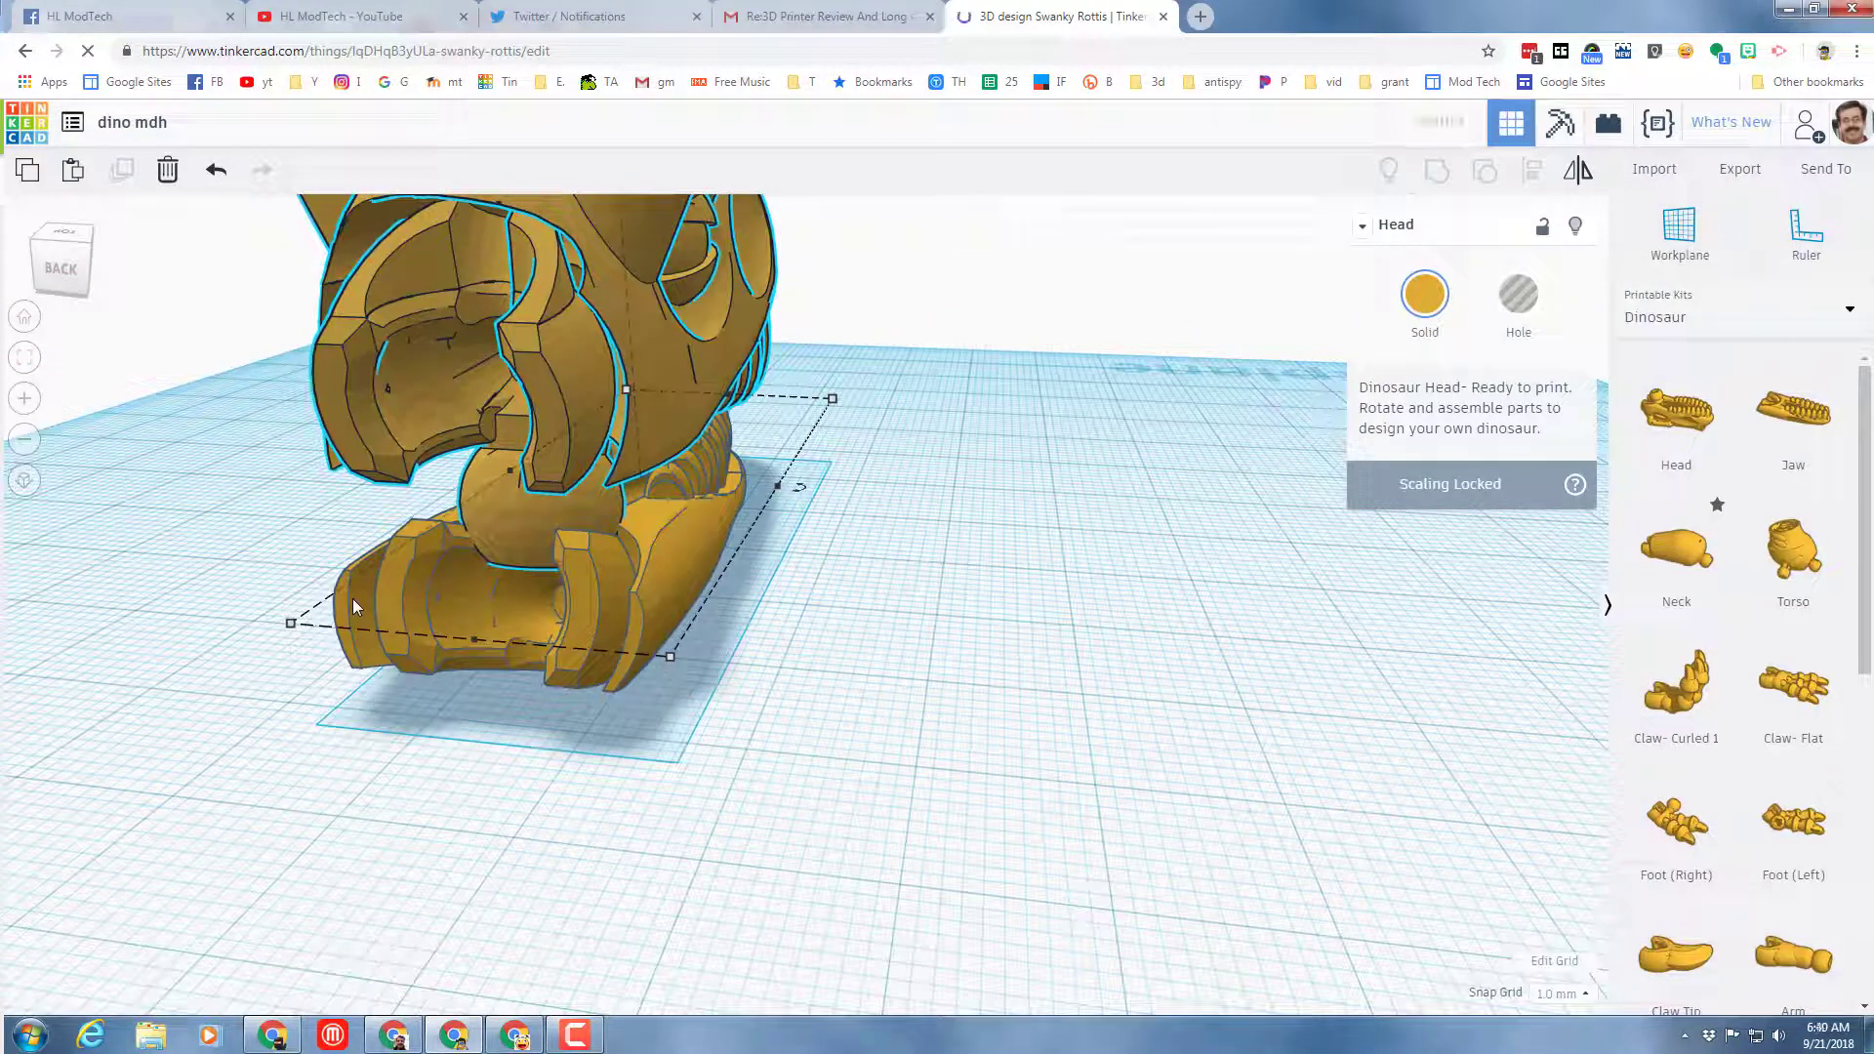
{"action": "scroll", "coordinate": [353, 599], "scroll_direction": "up", "scroll_amount": 3}
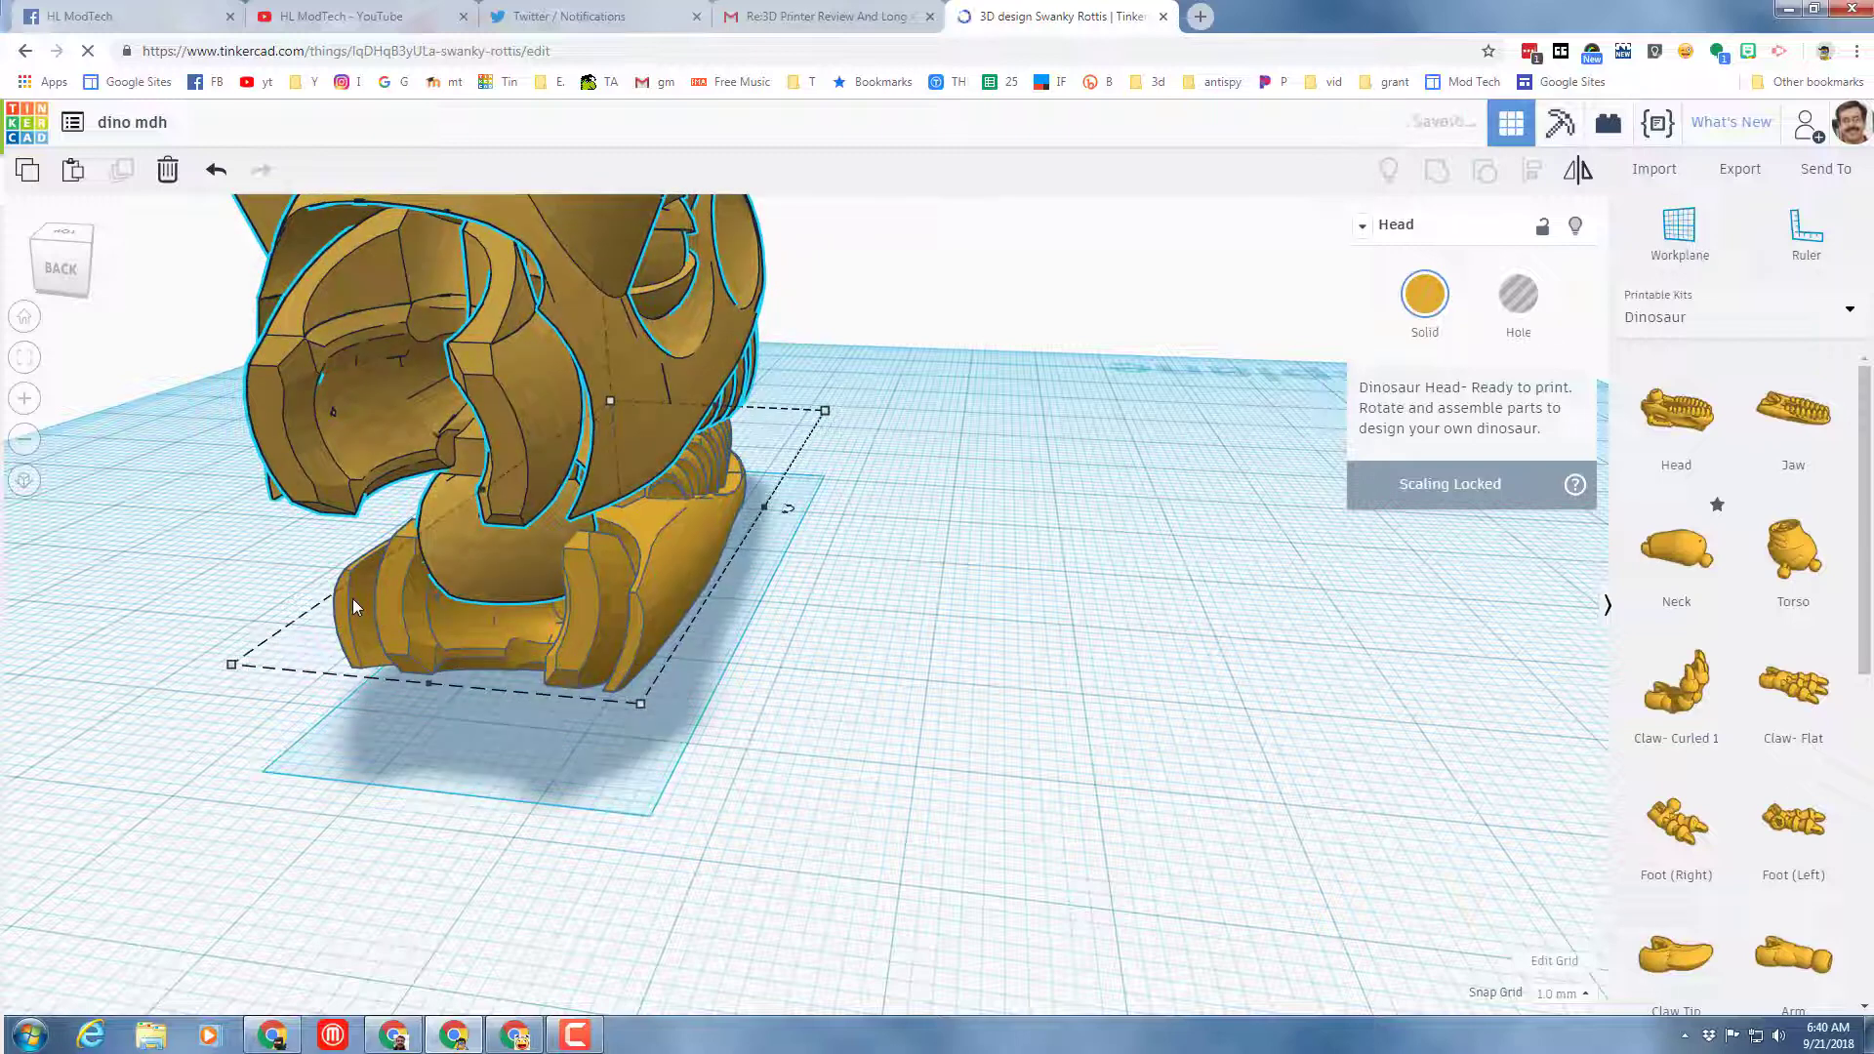
Keep the snap grid at 1.0 mm and lower the Head 3 mm toward the Jaw
{"action": "left_click", "coordinate": [1563, 994]}
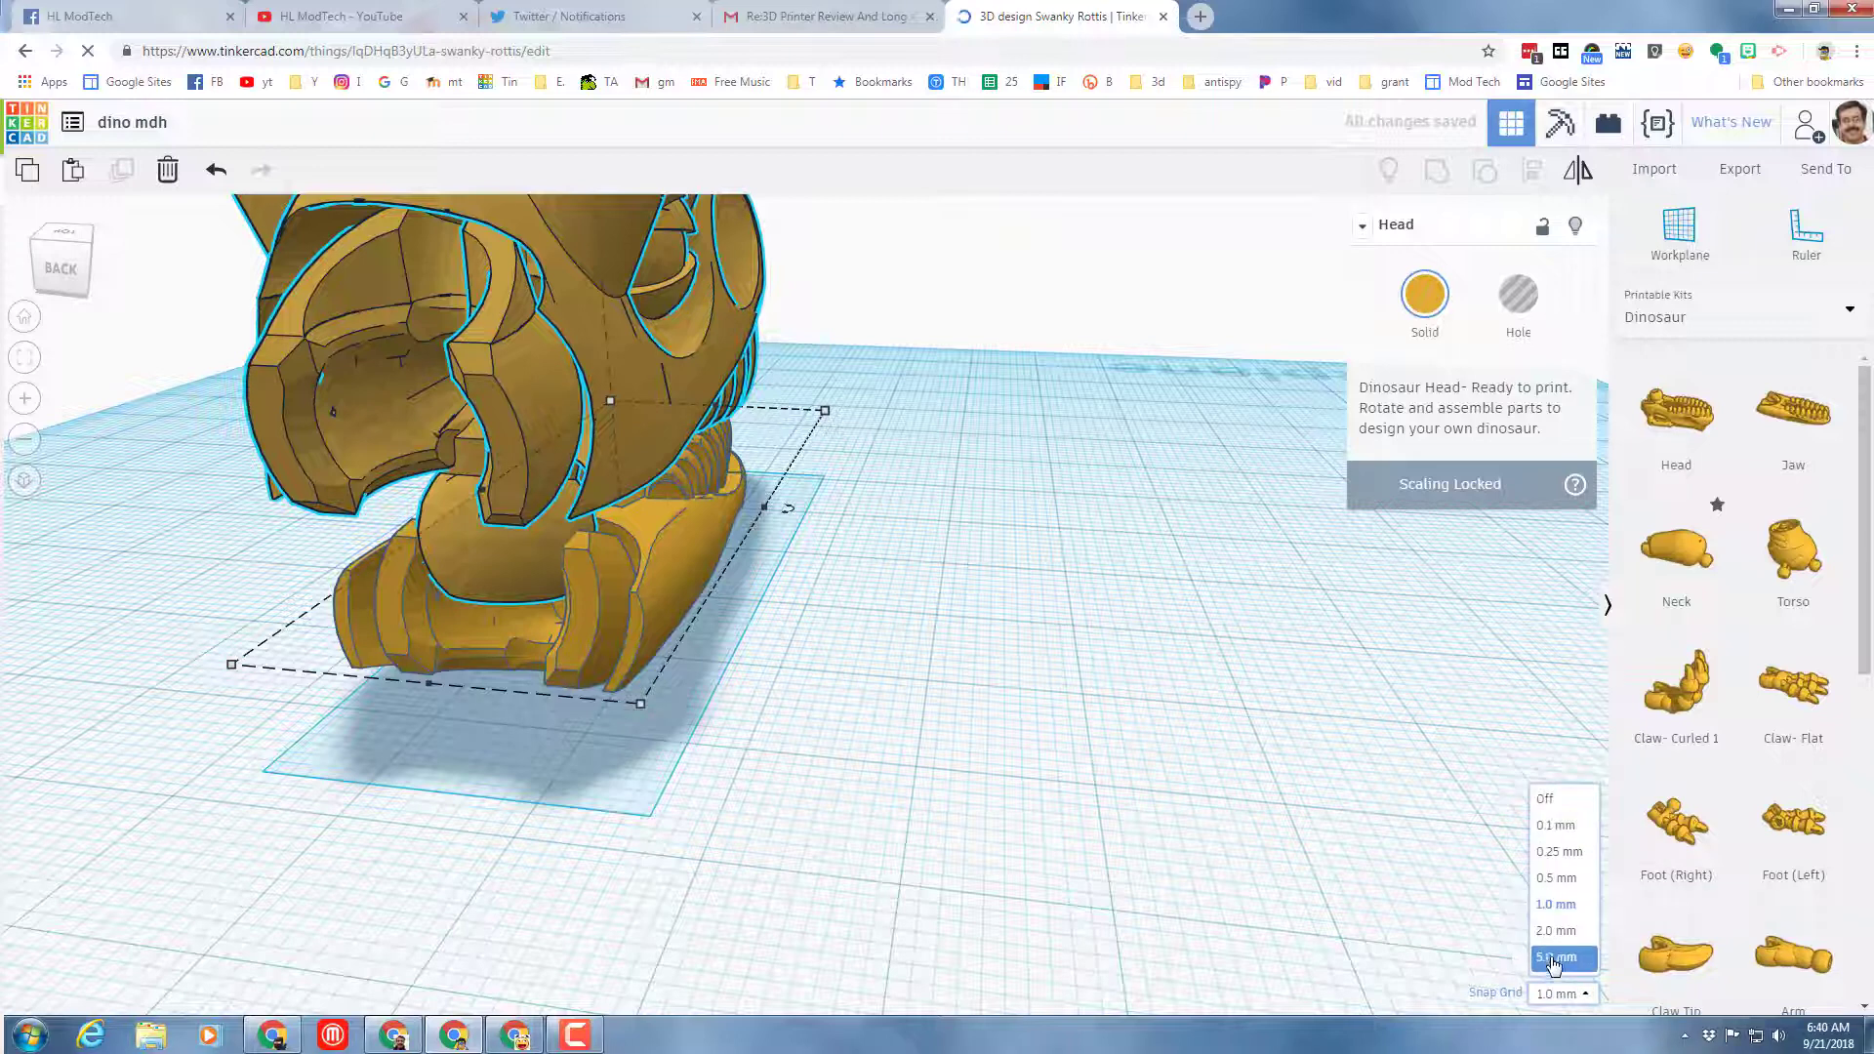
{"action": "left_click", "coordinate": [1556, 905]}
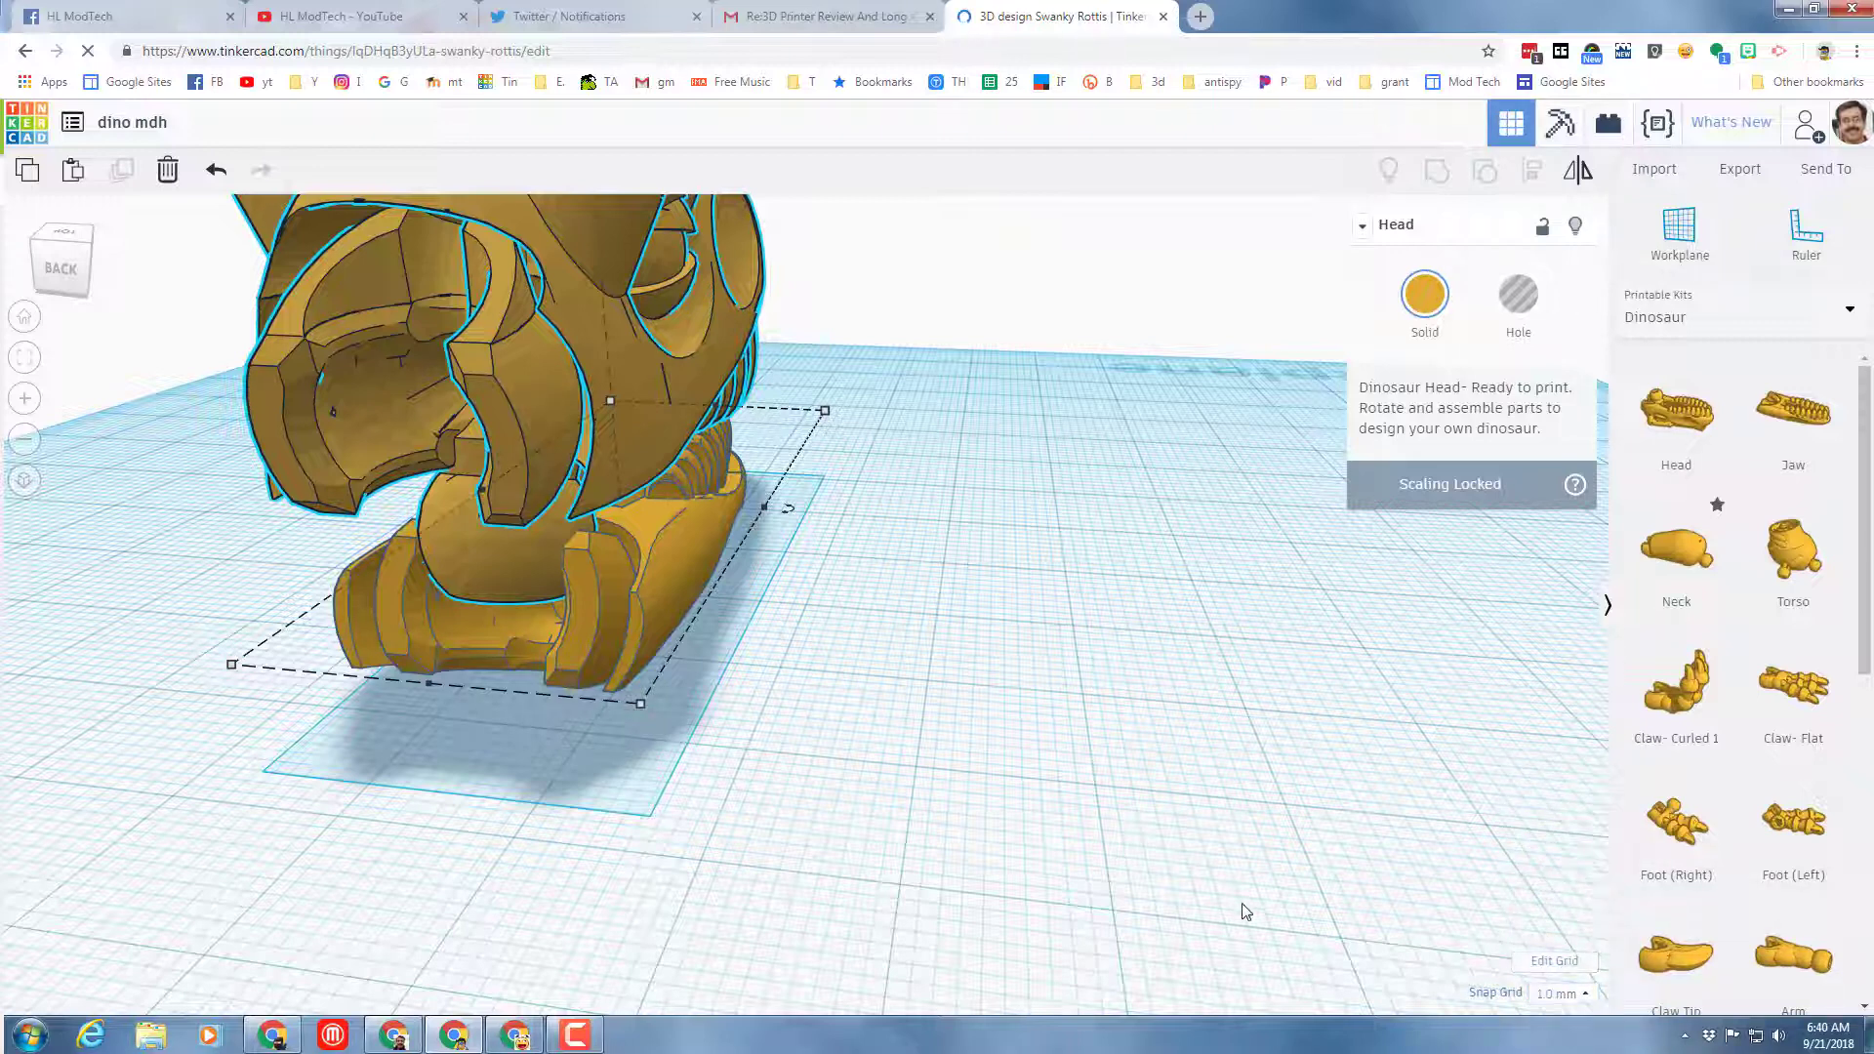
{"action": "scroll", "coordinate": [1117, 840], "scroll_direction": "down", "scroll_amount": 3}
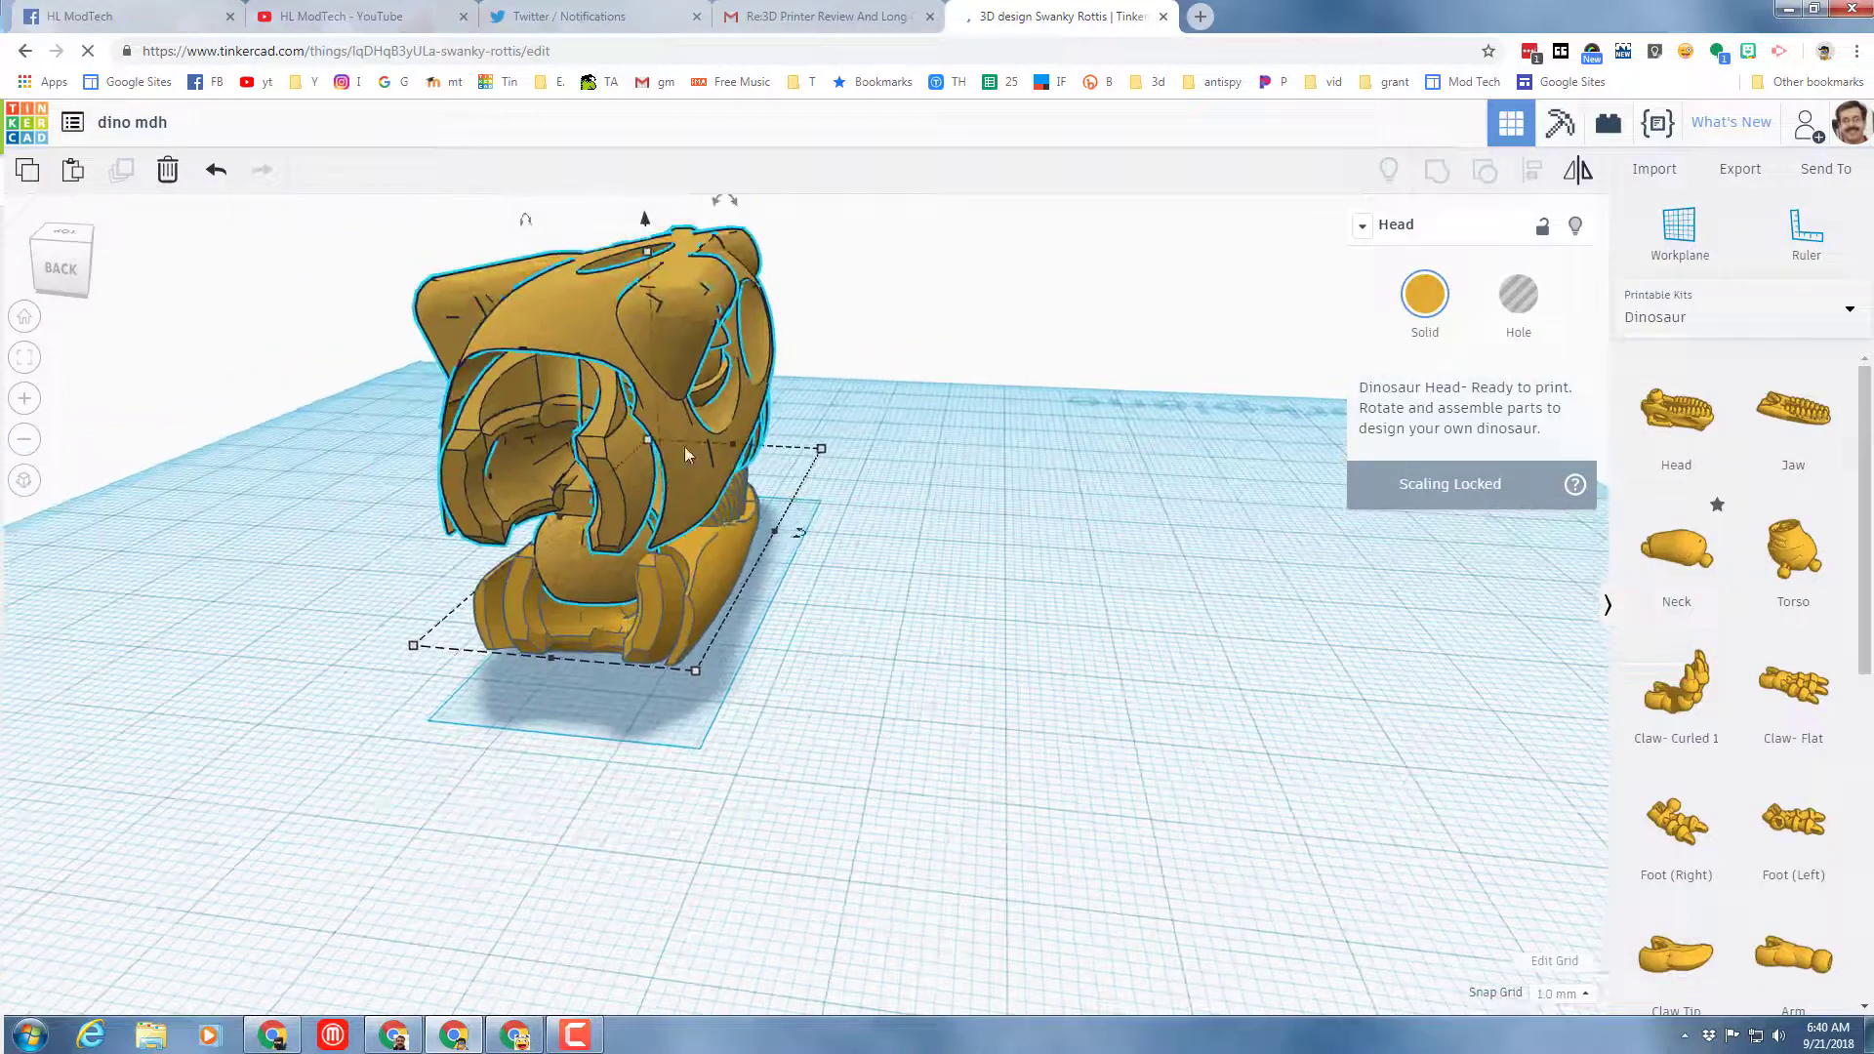
{"action": "left_click_drag", "start_coordinate": [644, 222], "coordinate": [653, 258]}
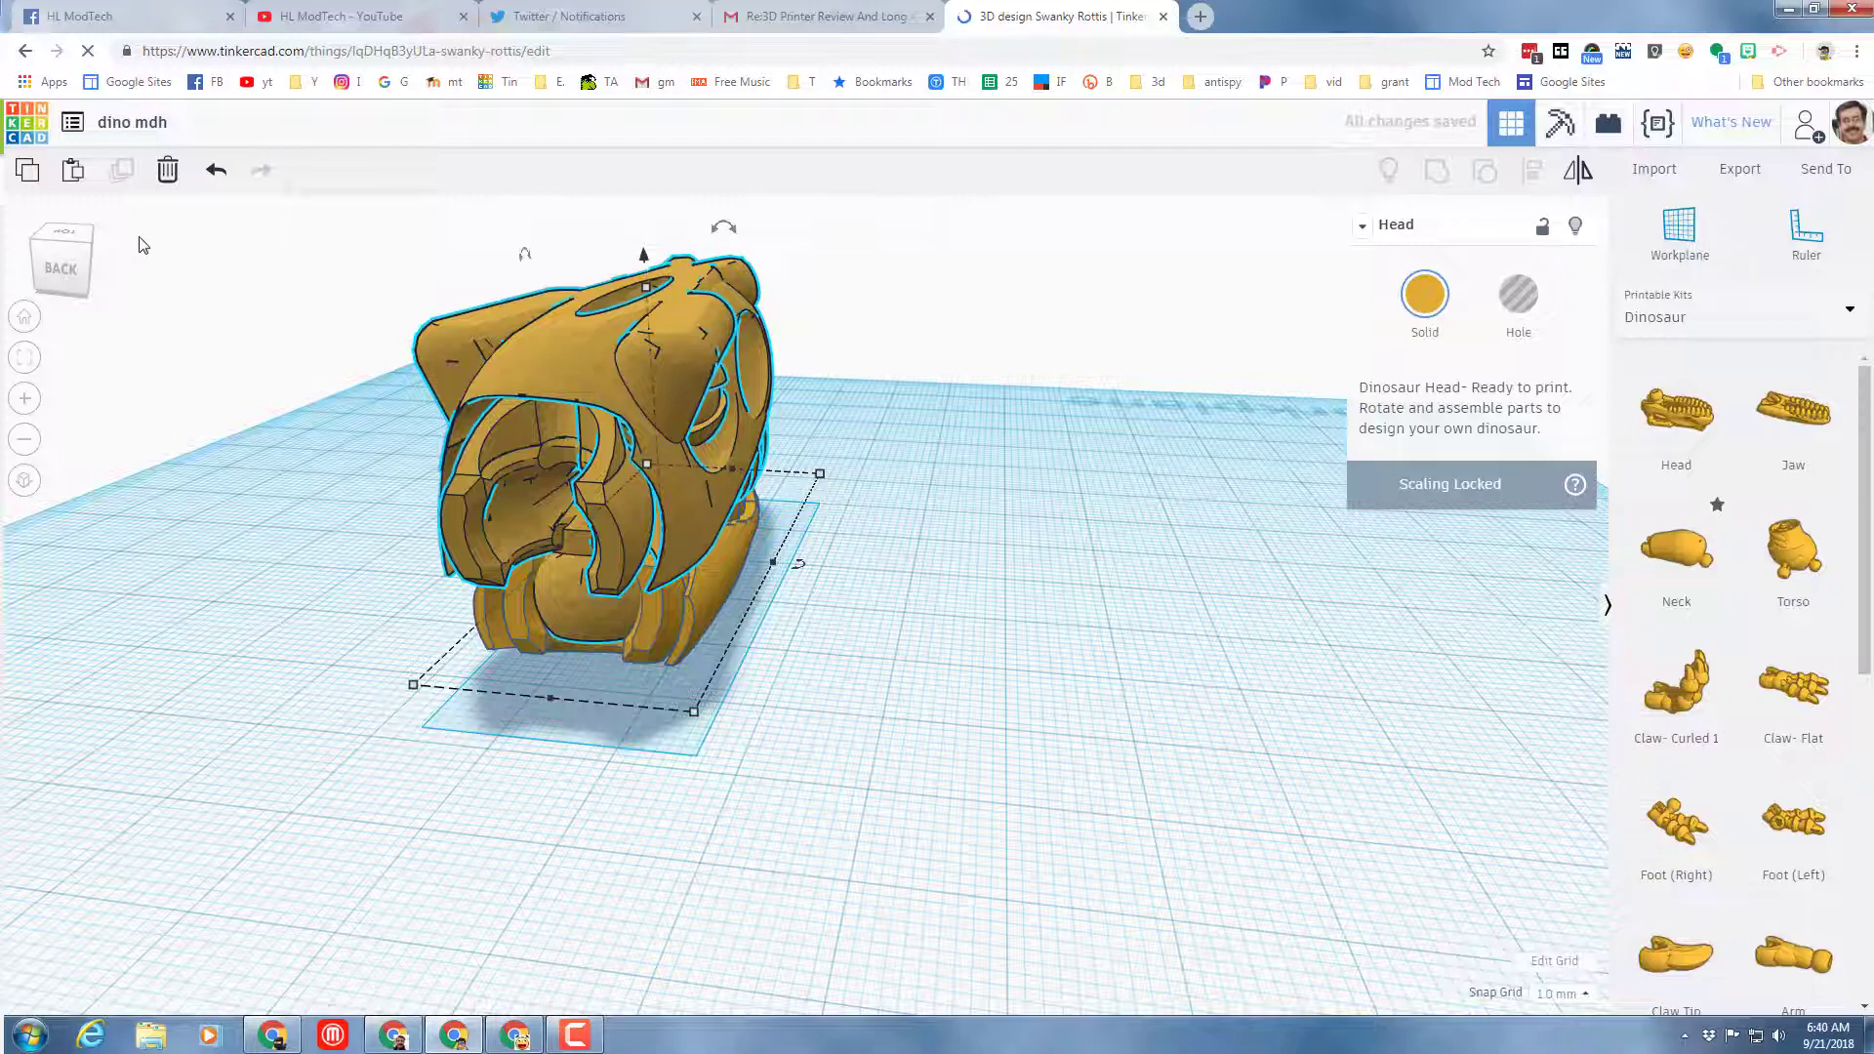
{"action": "left_click", "coordinate": [86, 249]}
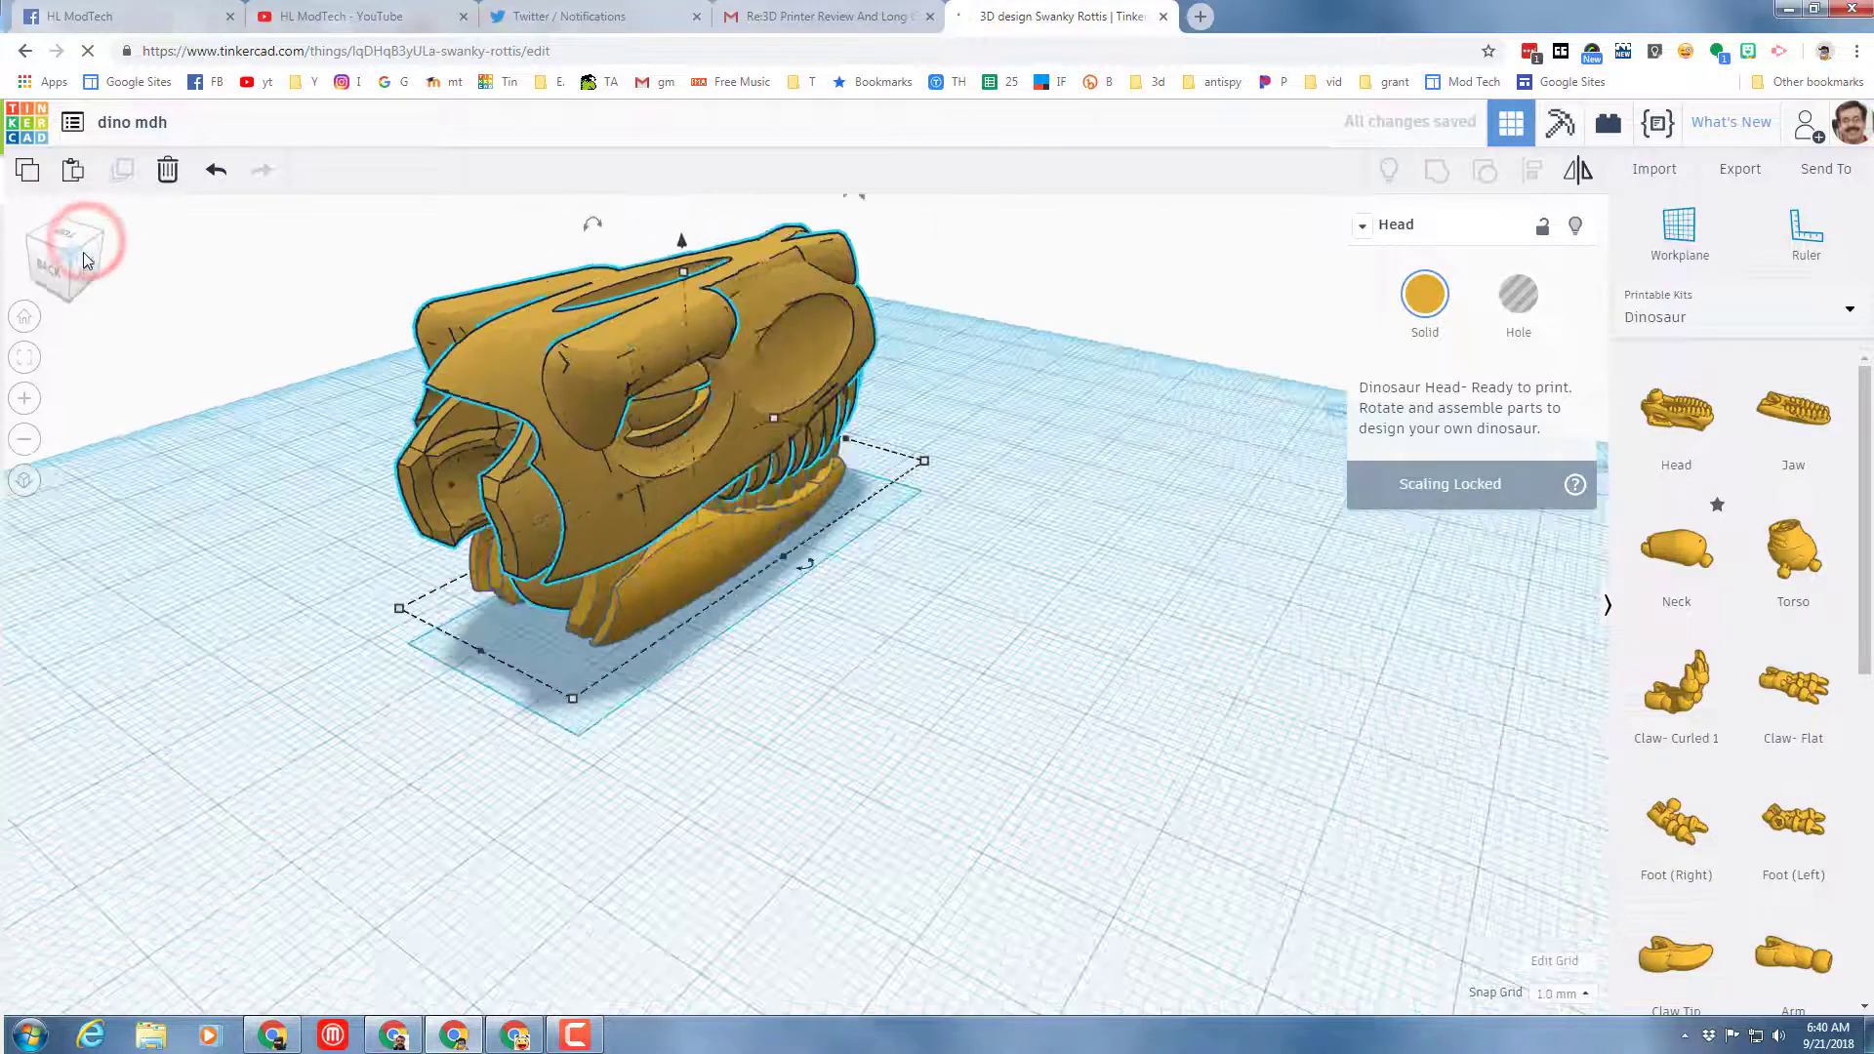
{"action": "left_click", "coordinate": [78, 267]}
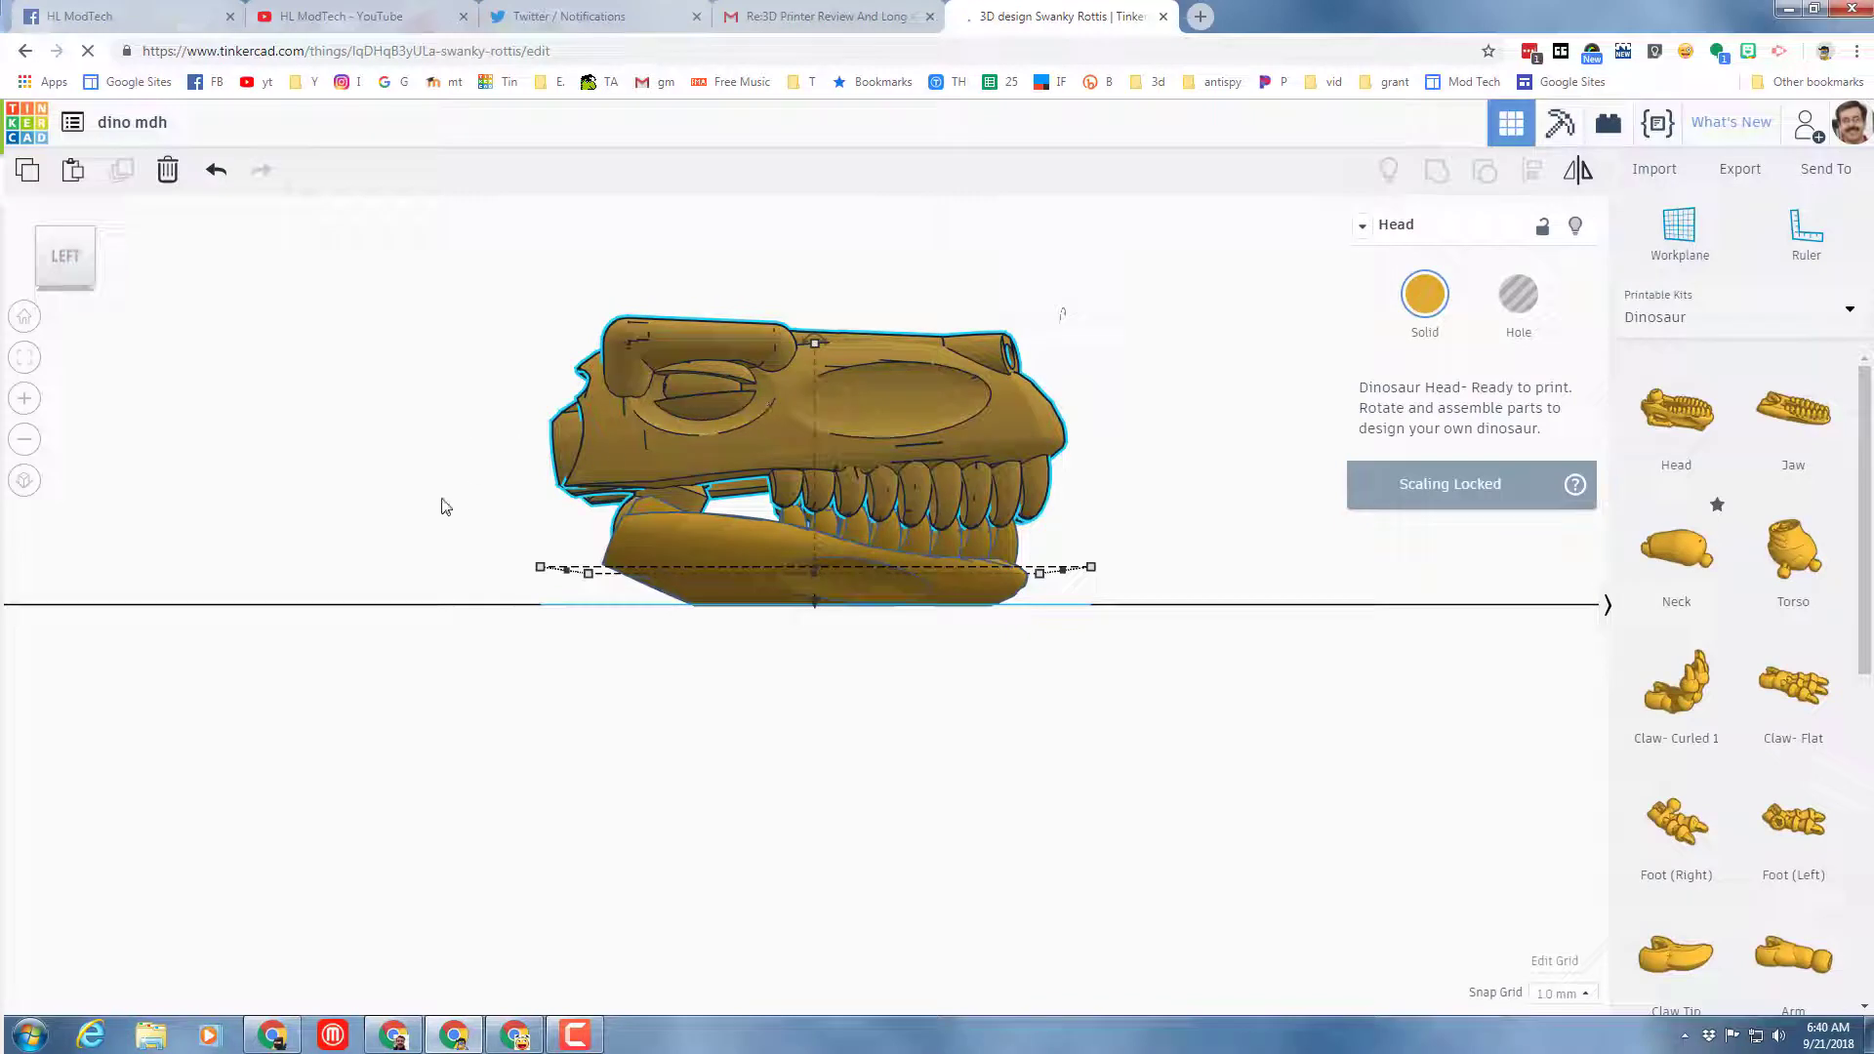
{"action": "left_click", "coordinate": [498, 442]}
{"action": "left_click", "coordinate": [722, 390]}
Tilt the Head back to open the jaws and raise it to about 6.87 mm
{"action": "right_click_drag", "start_coordinate": [195, 343], "coordinate": [717, 337]}
{"action": "mouse_move", "coordinate": [758, 324]}
{"action": "left_click_drag", "start_coordinate": [757, 330], "coordinate": [581, 299]}
{"action": "left_click_drag", "start_coordinate": [567, 370], "coordinate": [630, 100]}
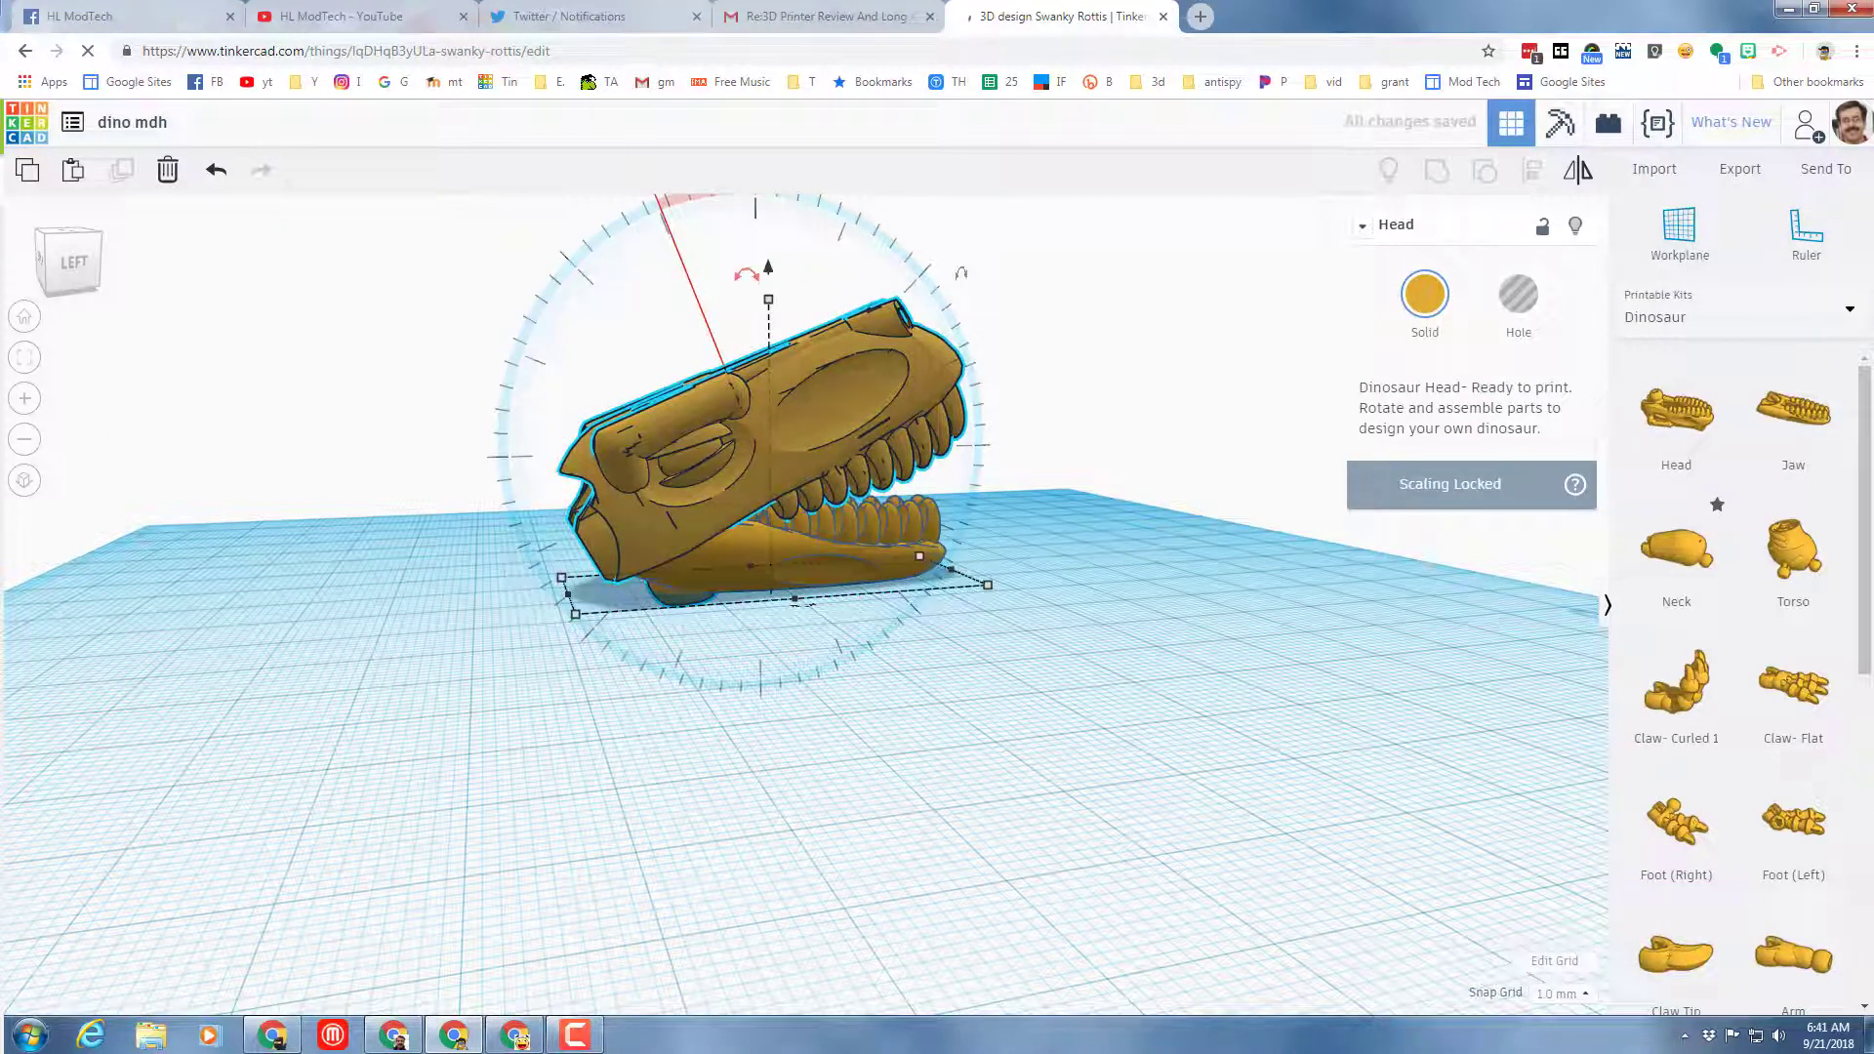
{"action": "left_click", "coordinate": [44, 237]}
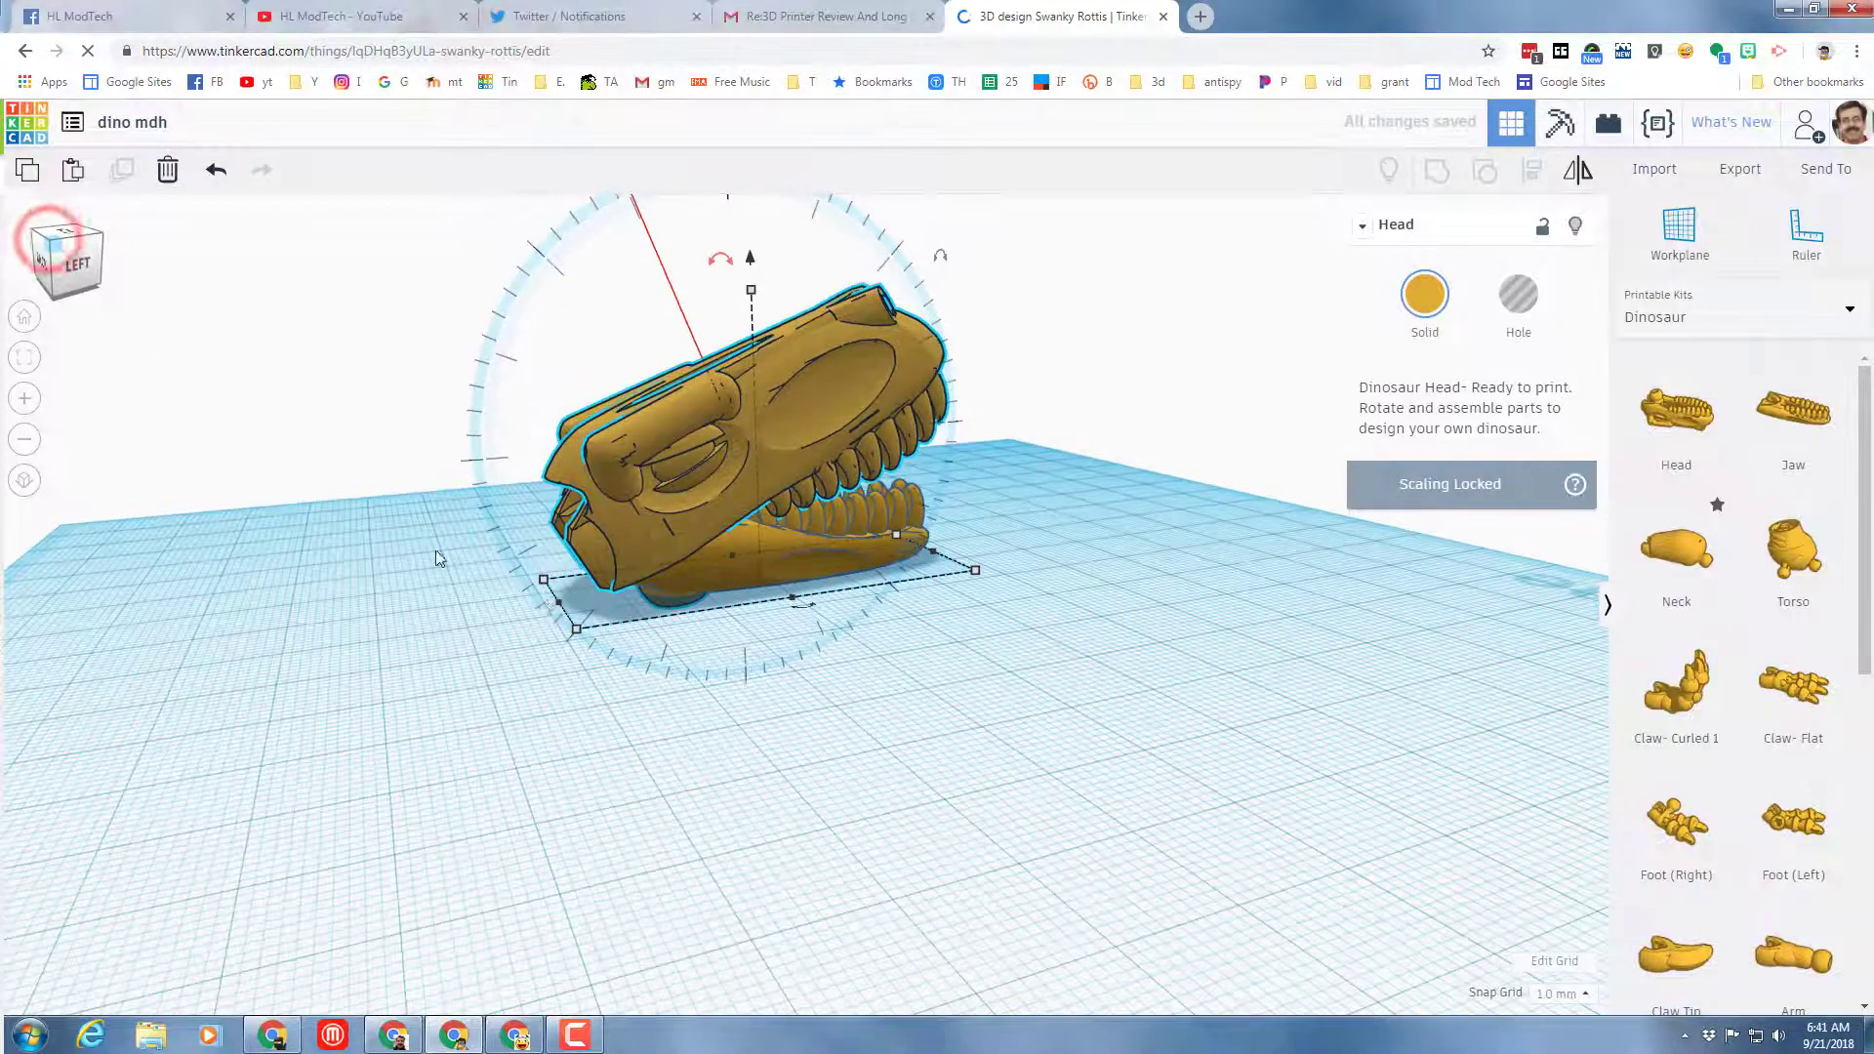
{"action": "right_click_drag", "start_coordinate": [644, 717], "coordinate": [719, 313]}
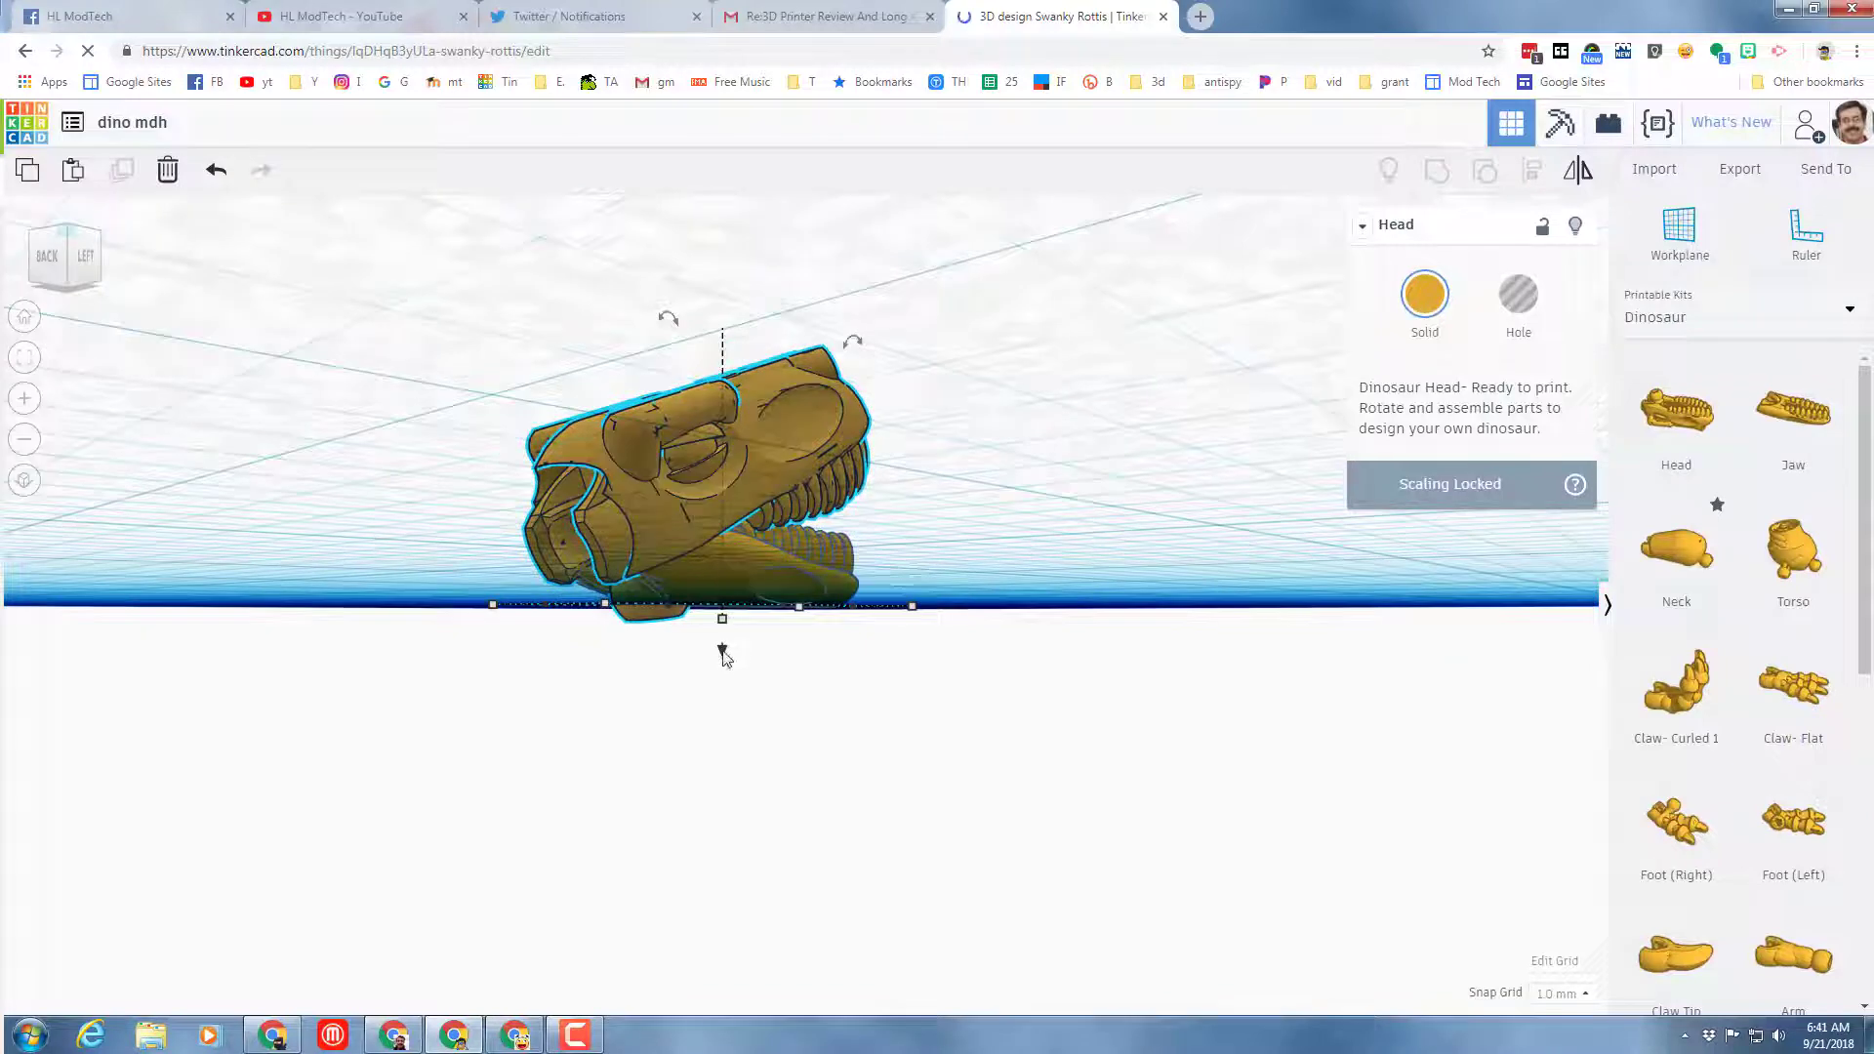
{"action": "left_click_drag", "start_coordinate": [722, 651], "coordinate": [709, 610]}
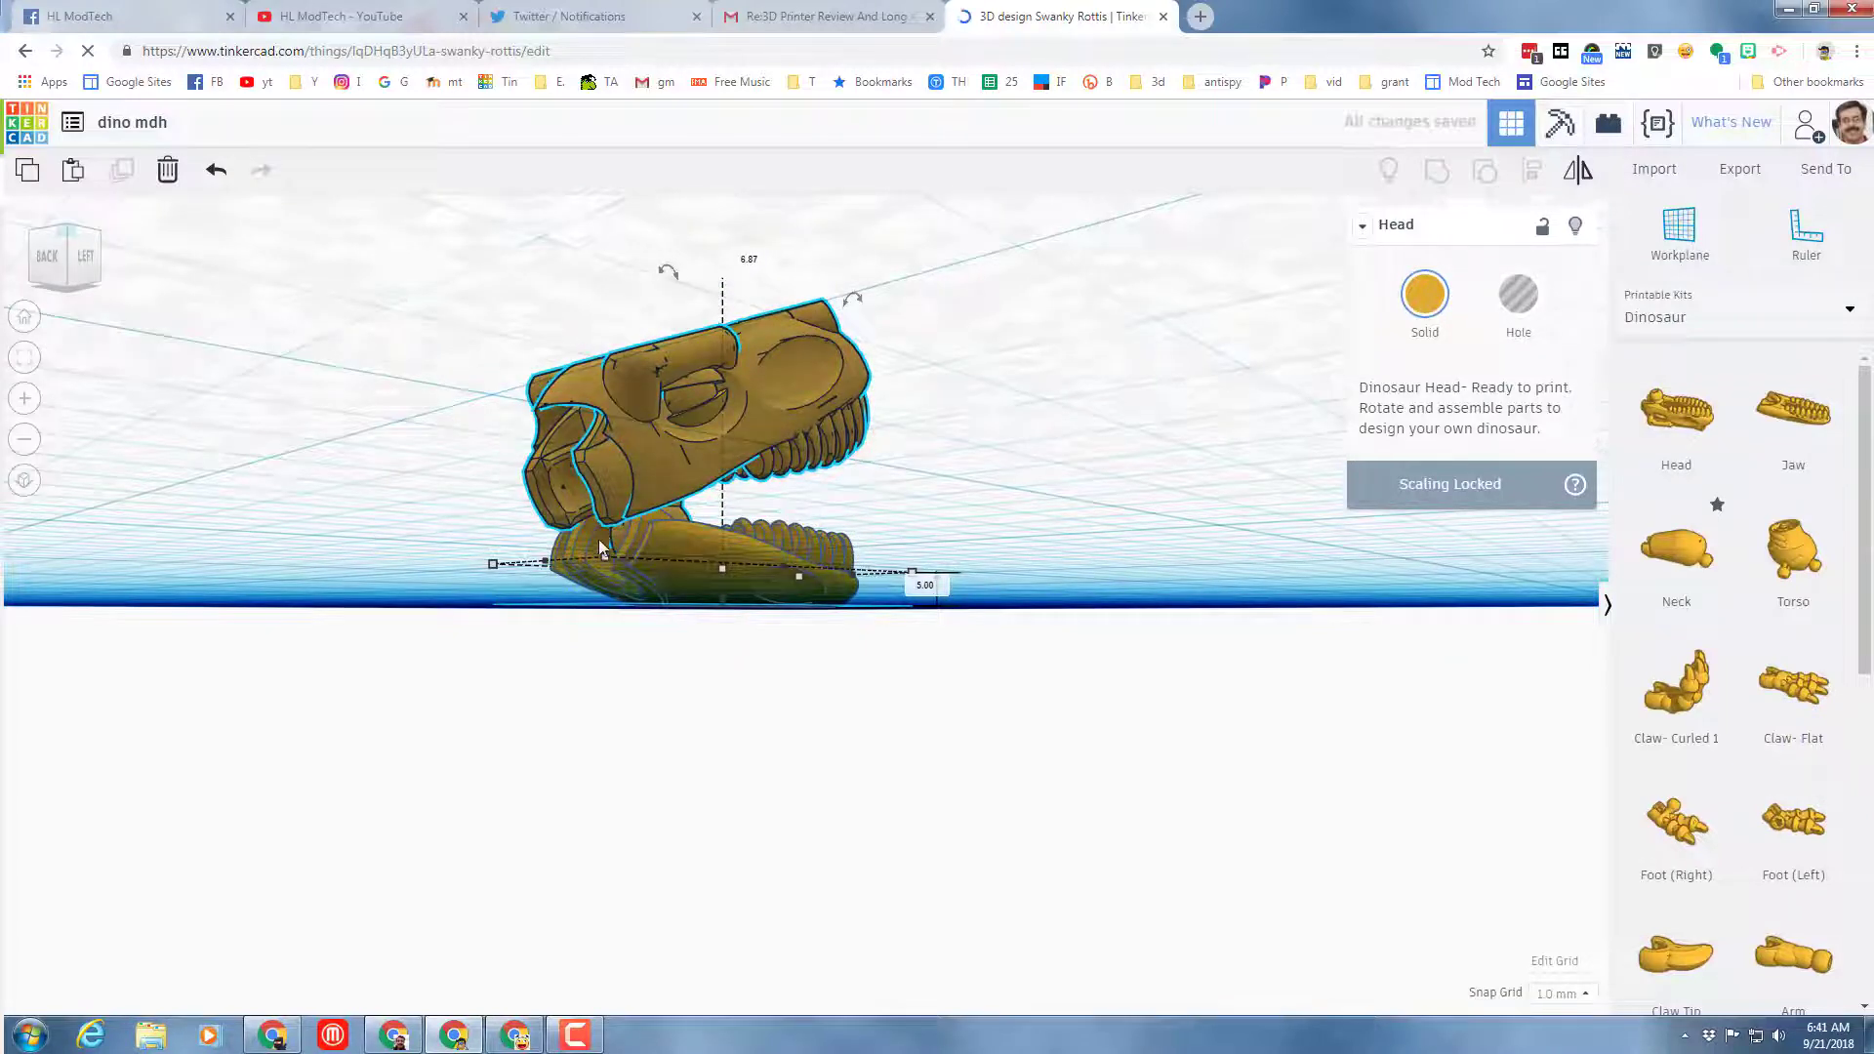
Colour the Head dark blue and nudge it sideways to centre it over the Jaw
{"action": "left_click", "coordinate": [1425, 295]}
{"action": "left_click", "coordinate": [1615, 475]}
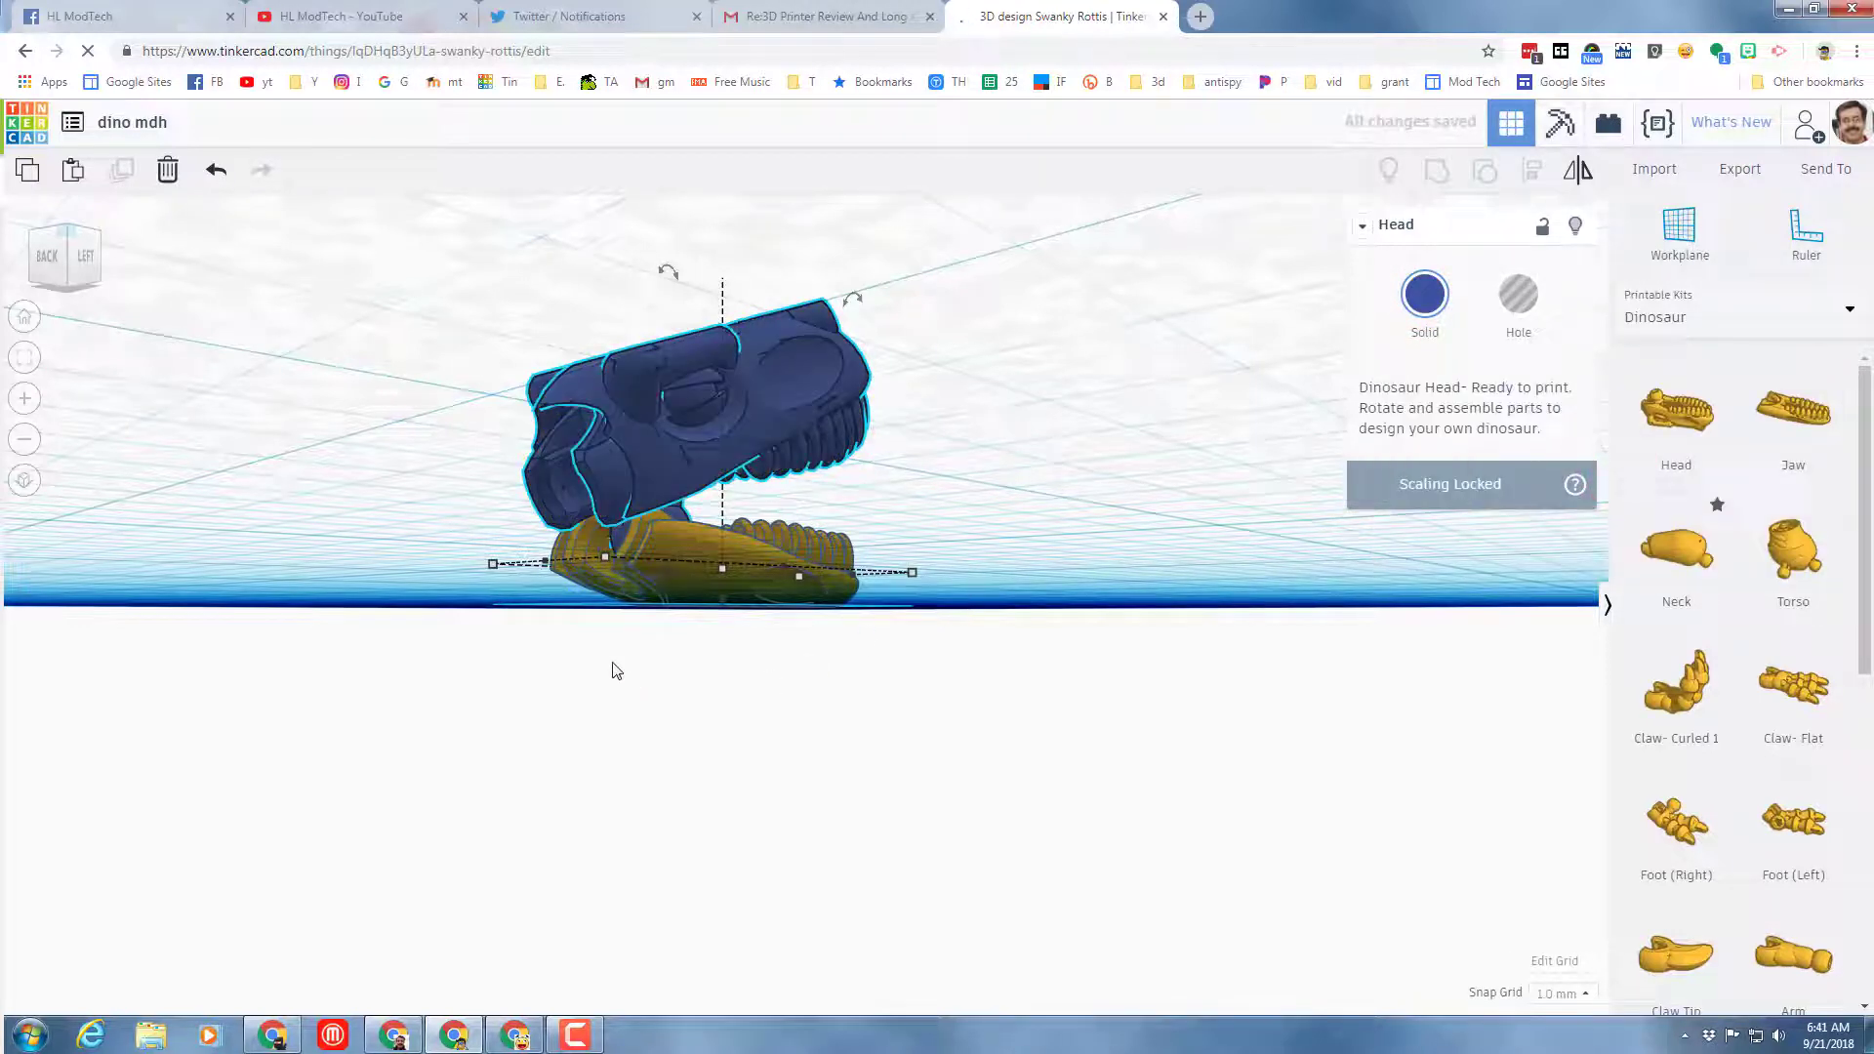
{"action": "key", "text": "Right"}
{"action": "key", "text": "Left"}
{"action": "key", "text": "Left"}
{"action": "key", "text": "Left"}
{"action": "key", "text": "Left"}
{"action": "key", "text": "Left"}
{"action": "key", "text": "Left"}
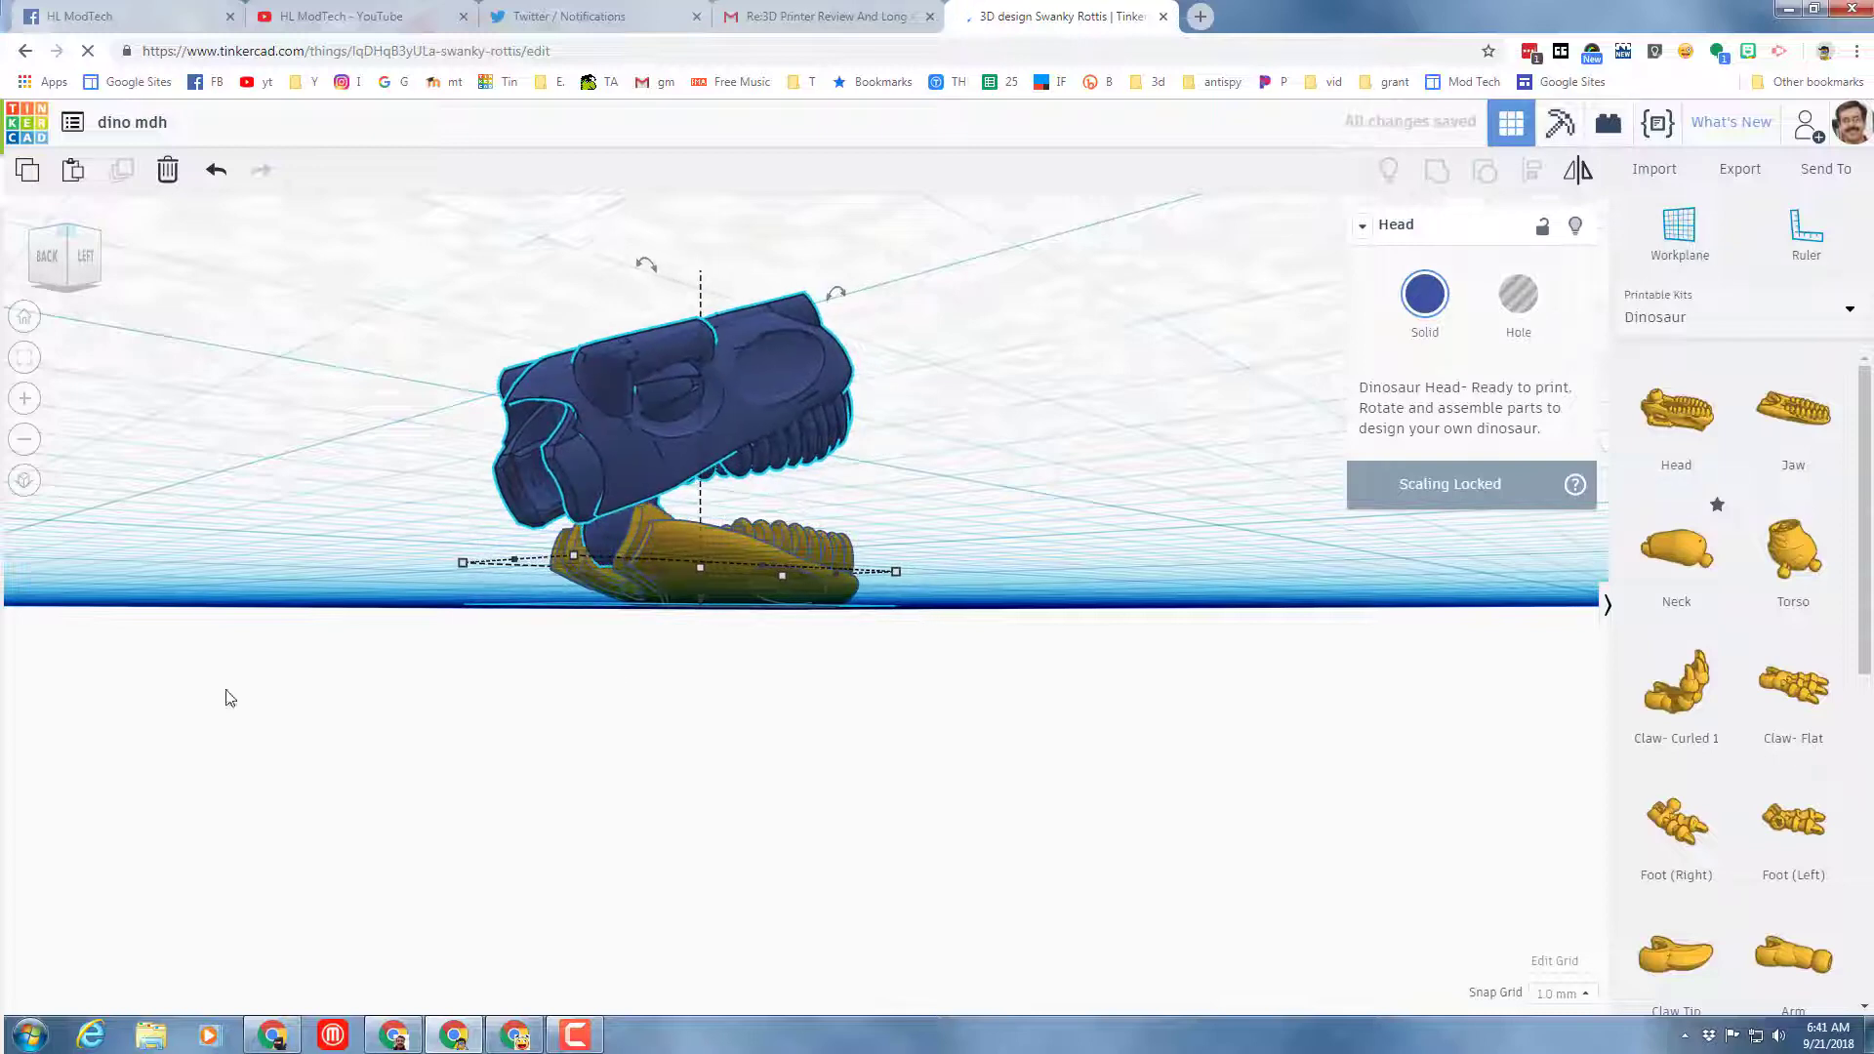
Lower the Head 2 mm from the back view so it lines up over the Jaw
{"action": "left_click", "coordinate": [46, 257]}
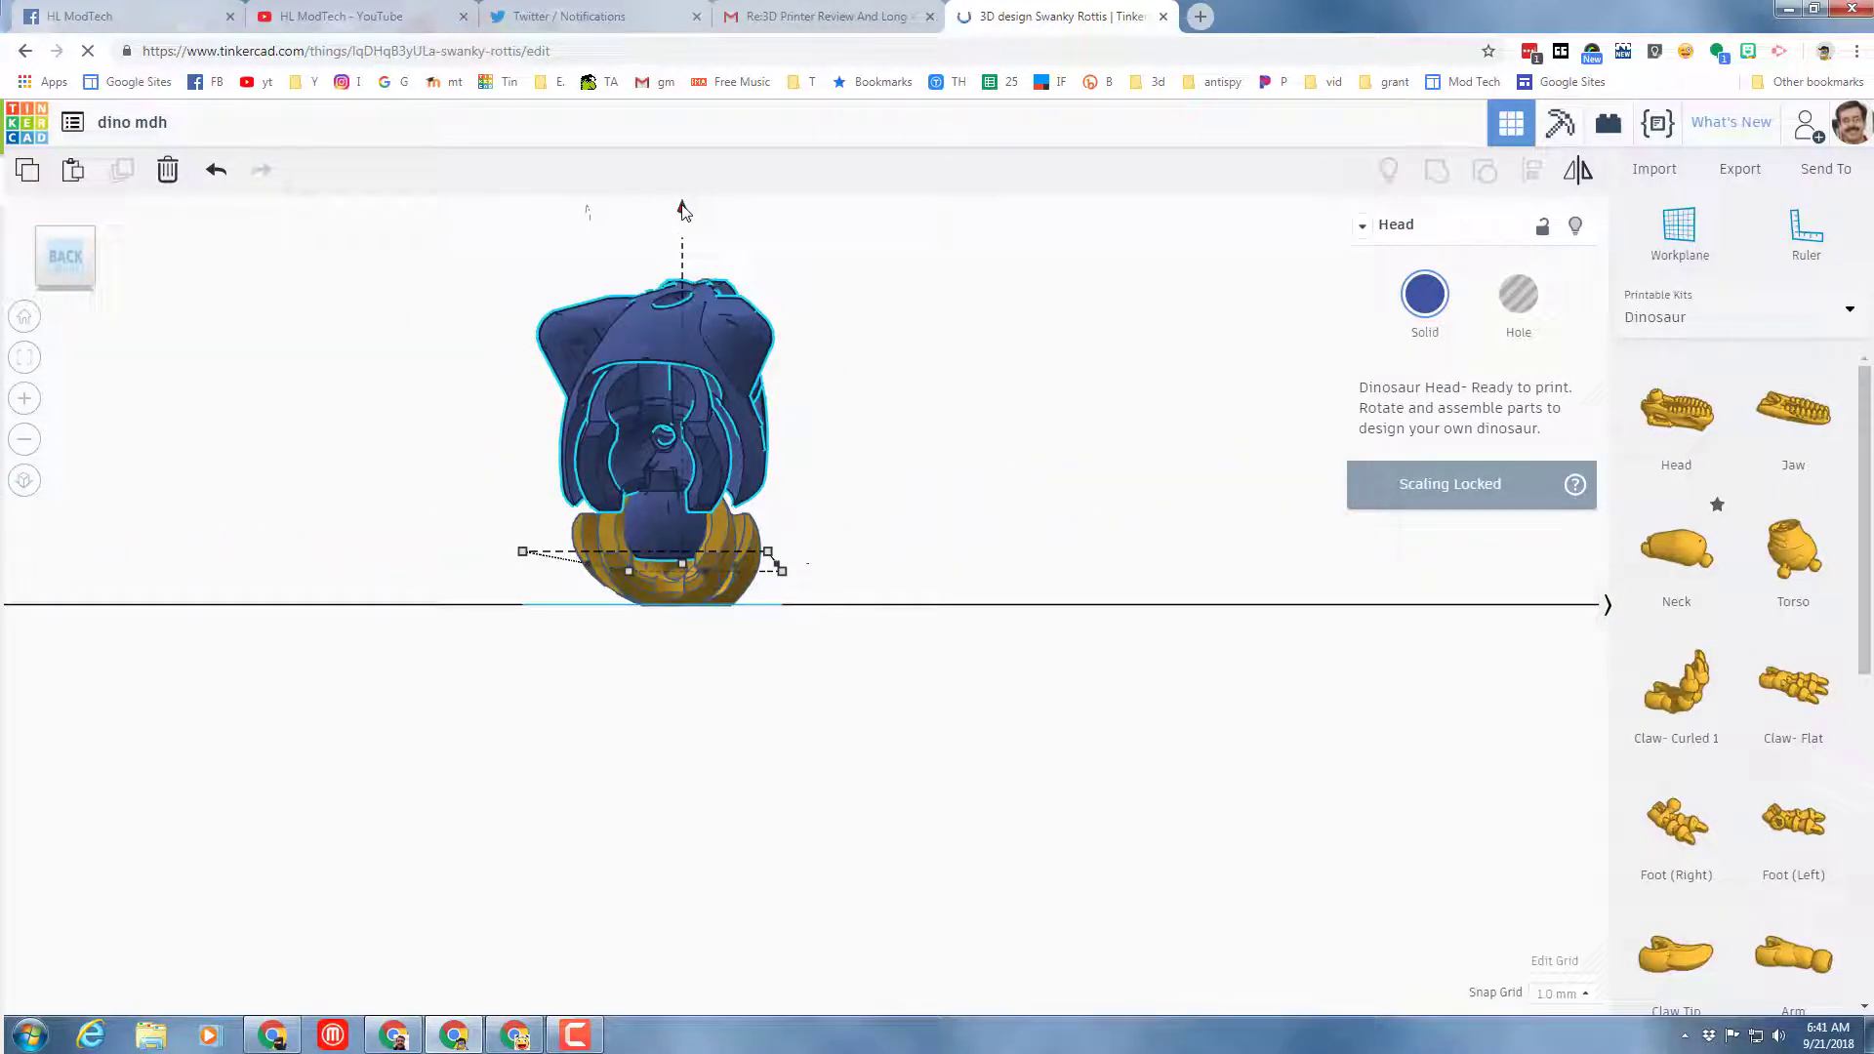
{"action": "left_click_drag", "start_coordinate": [682, 208], "coordinate": [682, 224]}
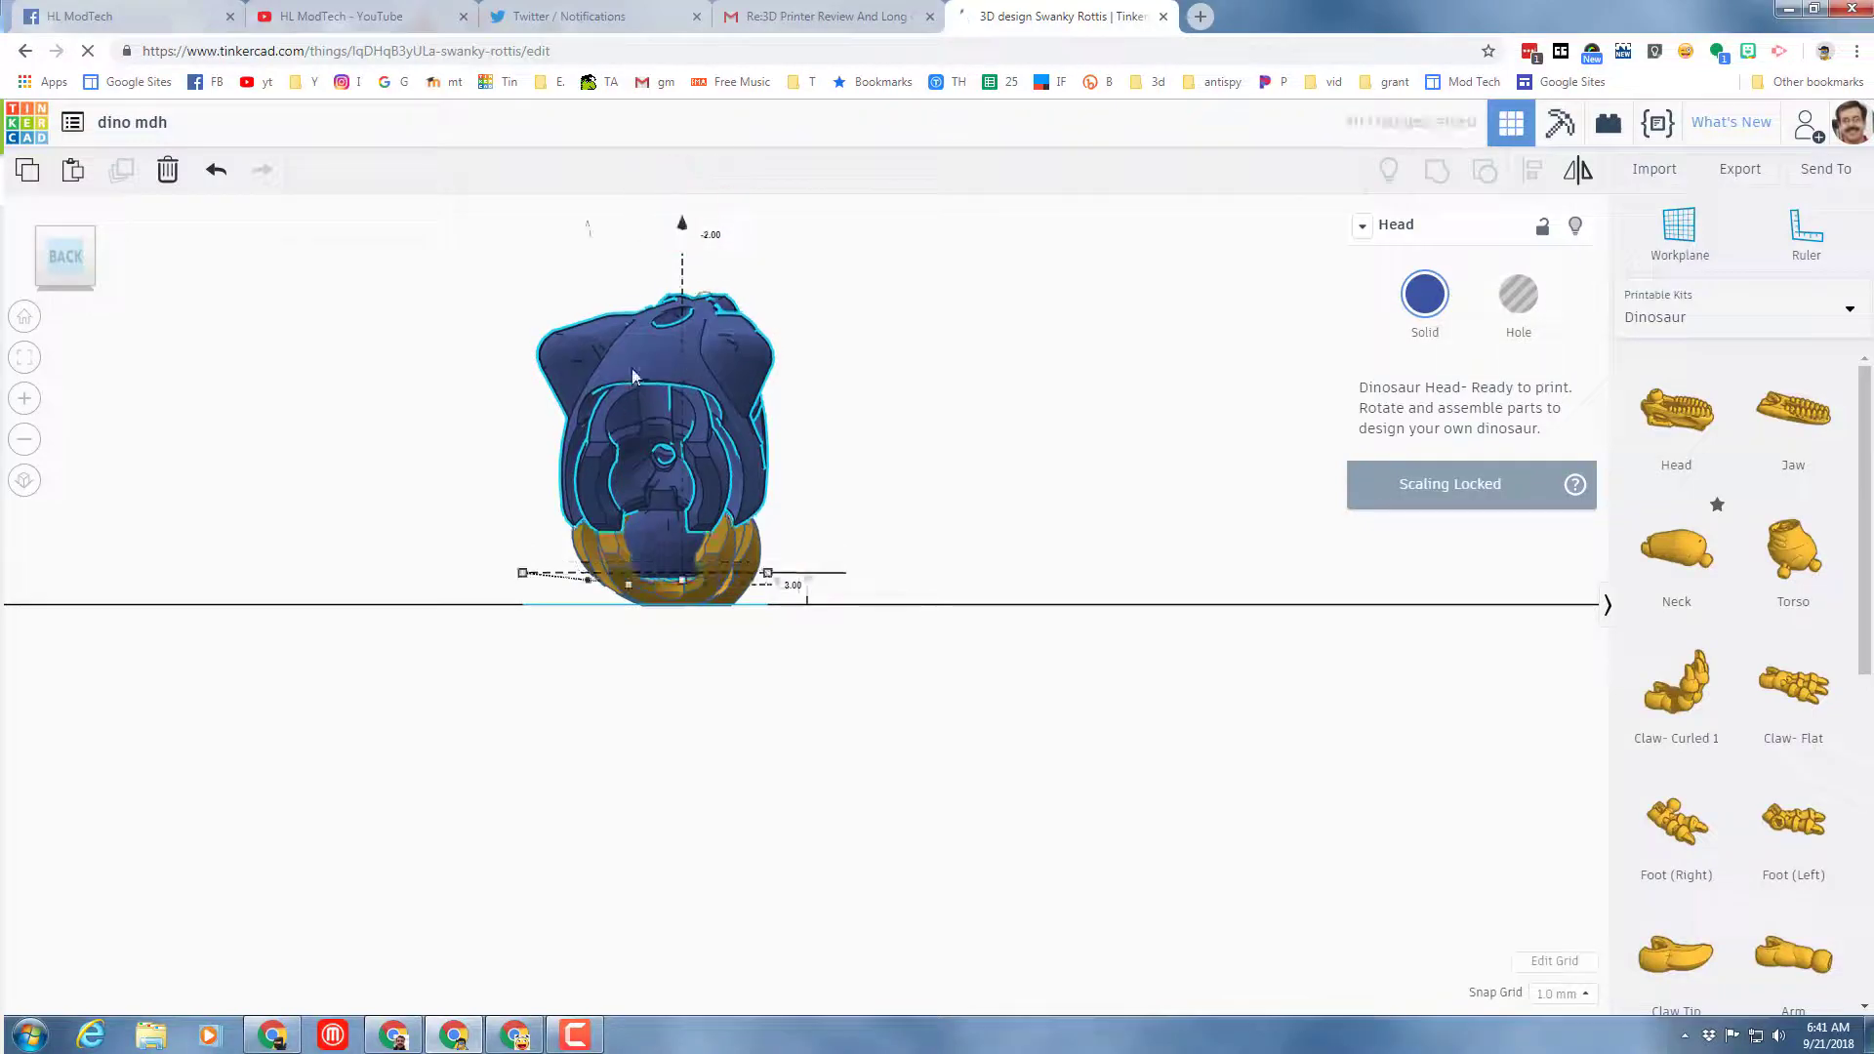
{"action": "right_click_drag", "start_coordinate": [891, 539], "coordinate": [430, 549]}
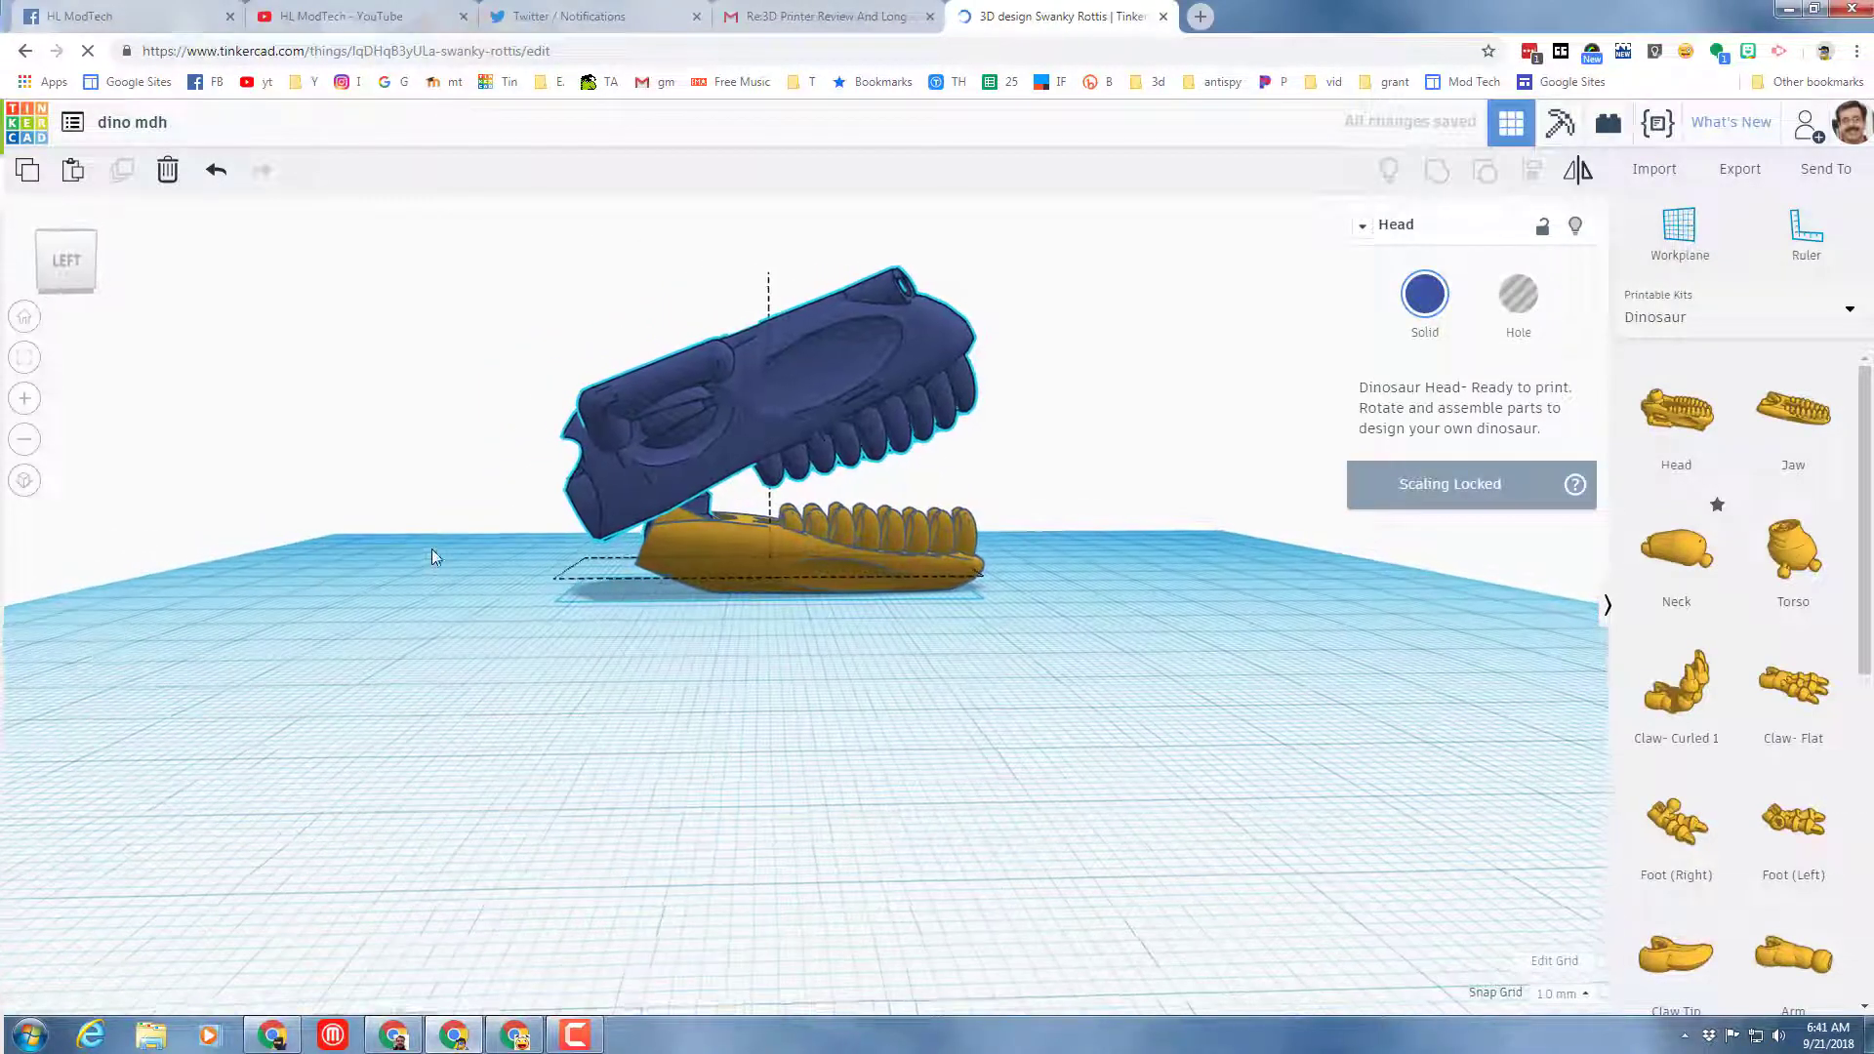
{"action": "scroll", "coordinate": [632, 576], "scroll_direction": "up", "scroll_amount": 3}
{"action": "right_click_drag", "start_coordinate": [657, 544], "coordinate": [1288, 558]}
{"action": "scroll", "coordinate": [678, 555], "scroll_direction": "down", "scroll_amount": 2}
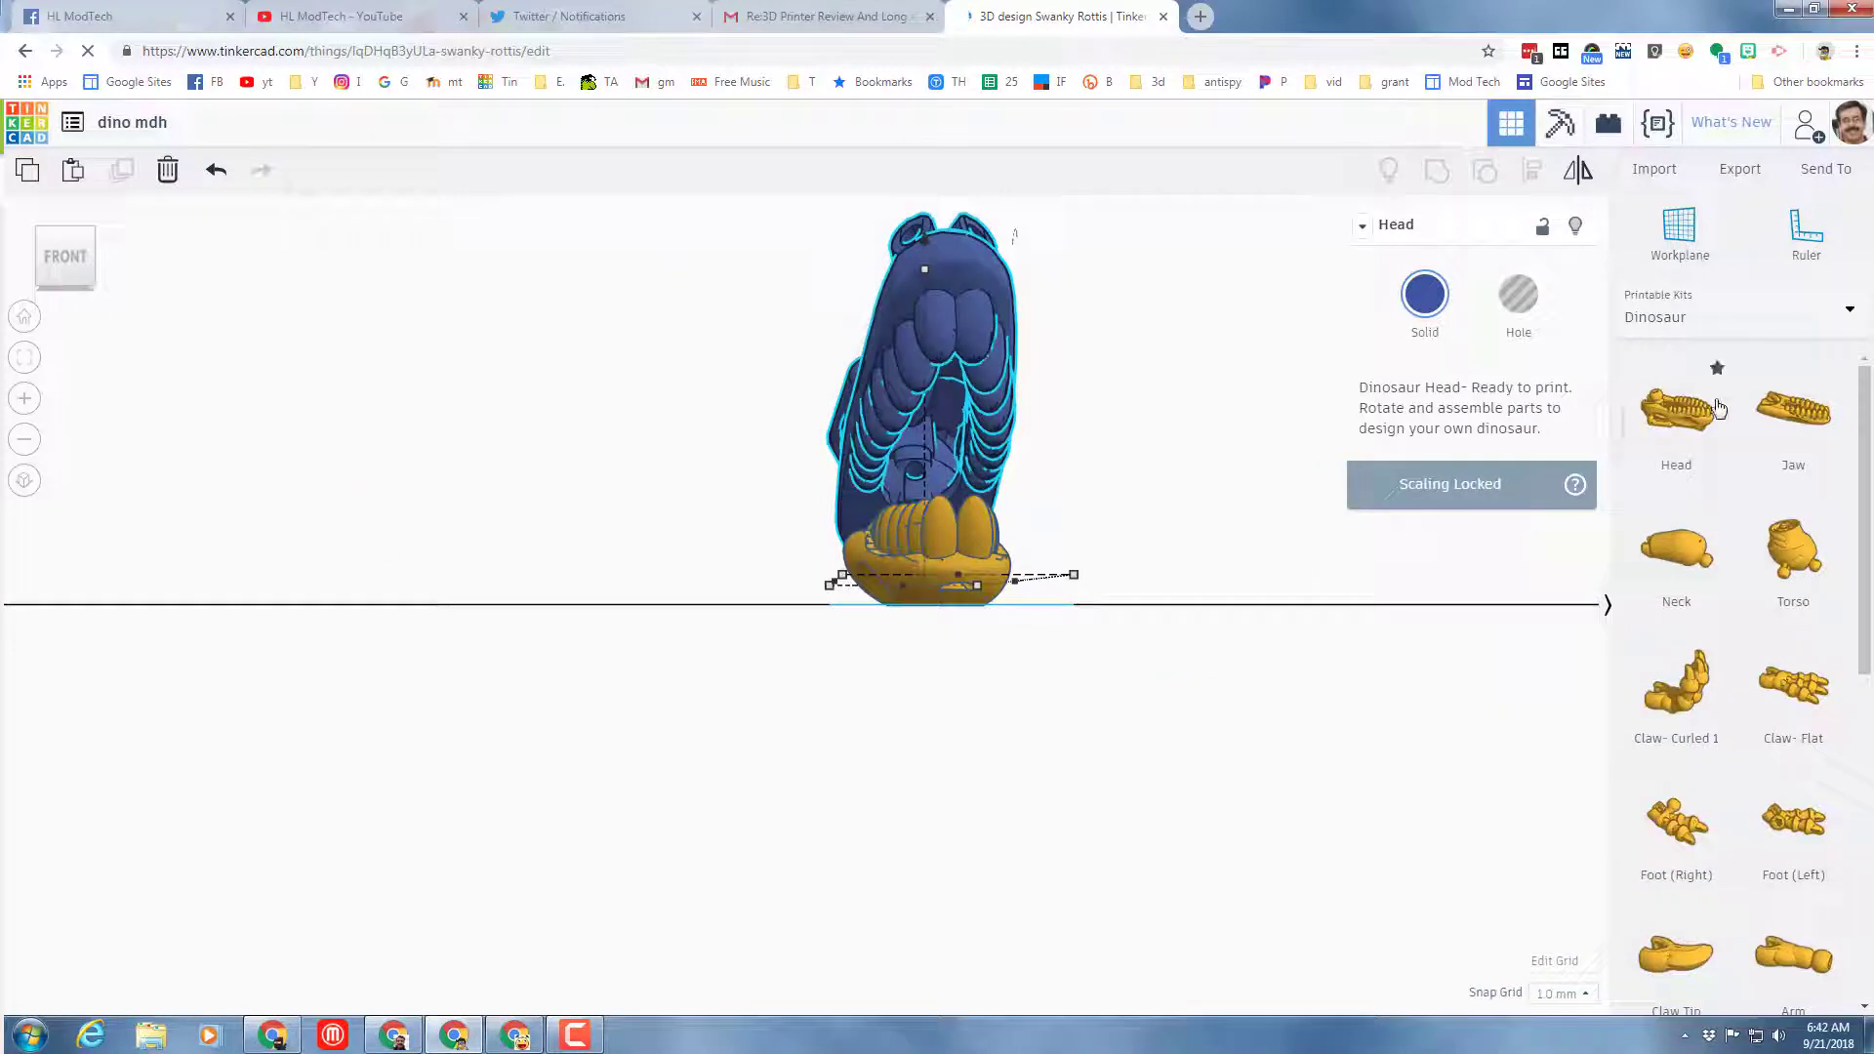
Add a white Egg from the Characters library to the workplane behind the dino jaws
{"action": "left_click", "coordinate": [1673, 311]}
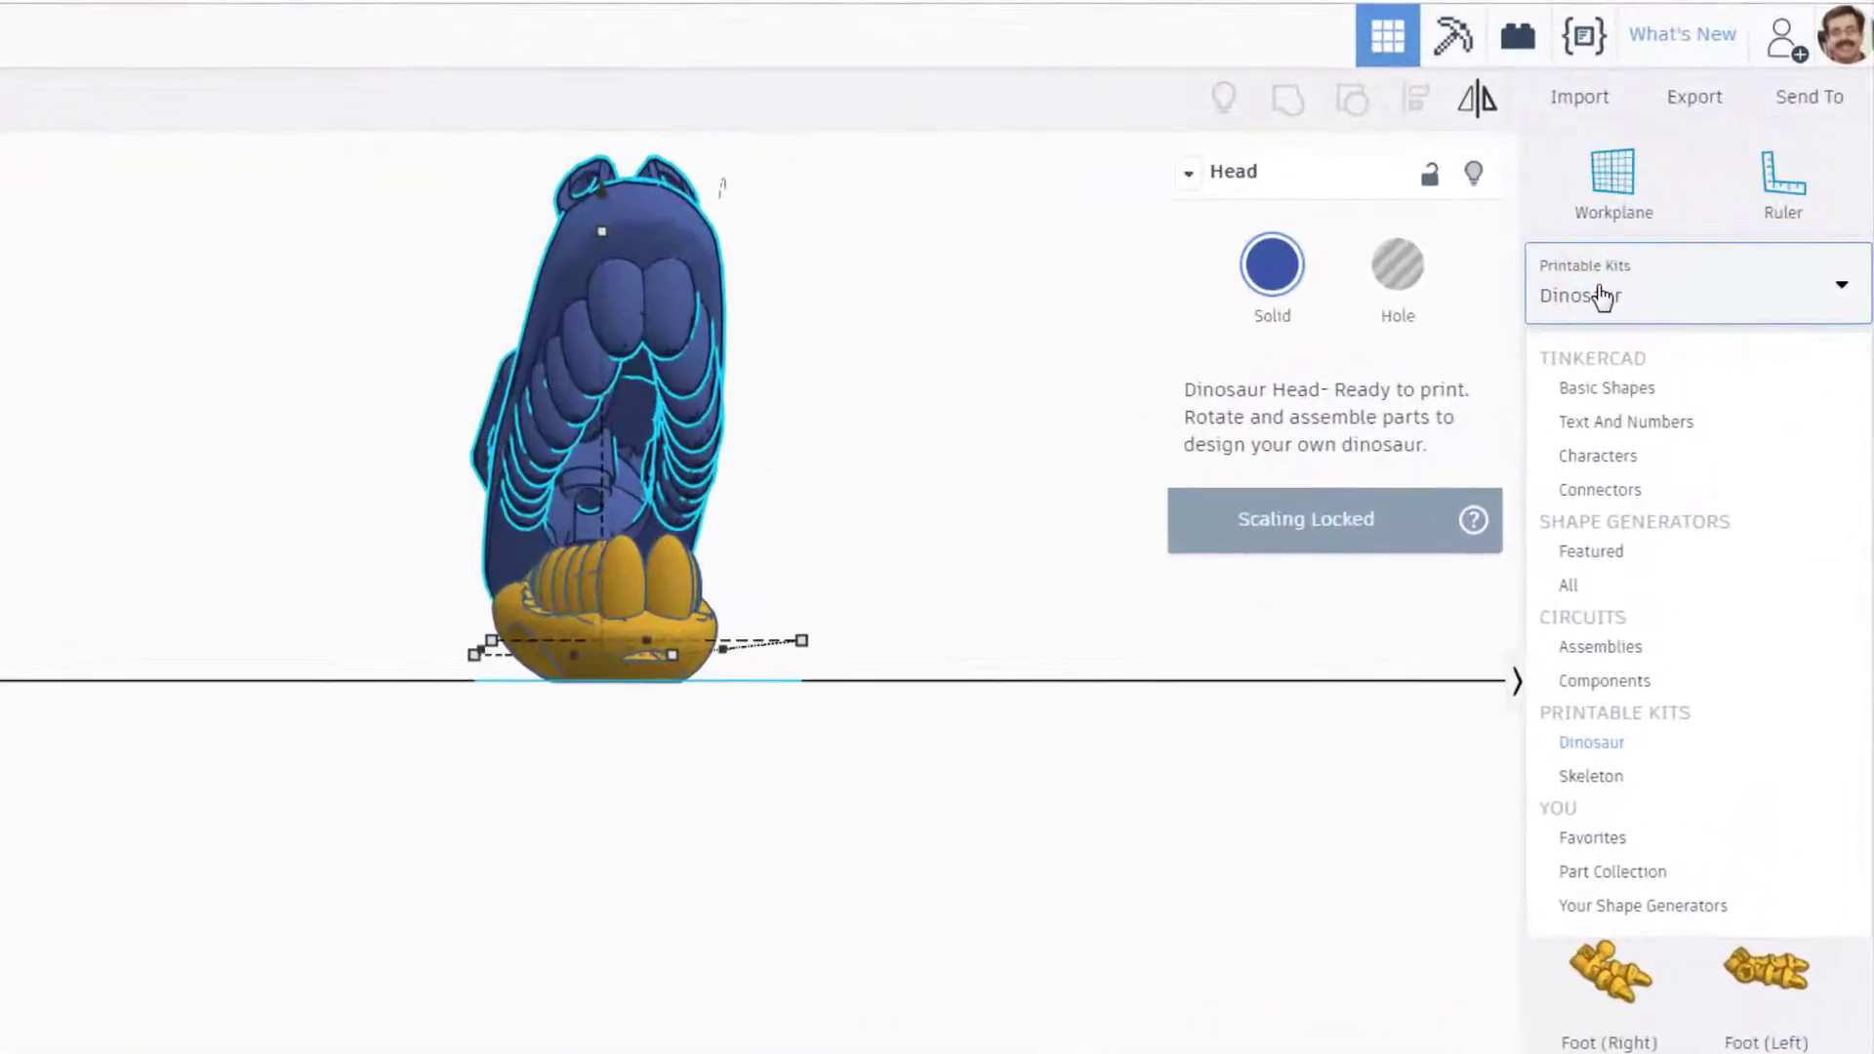
{"action": "left_click", "coordinate": [1606, 459]}
{"action": "scroll", "coordinate": [1649, 644], "scroll_direction": "down", "scroll_amount": 1}
{"action": "scroll", "coordinate": [1649, 646], "scroll_direction": "down", "scroll_amount": 4}
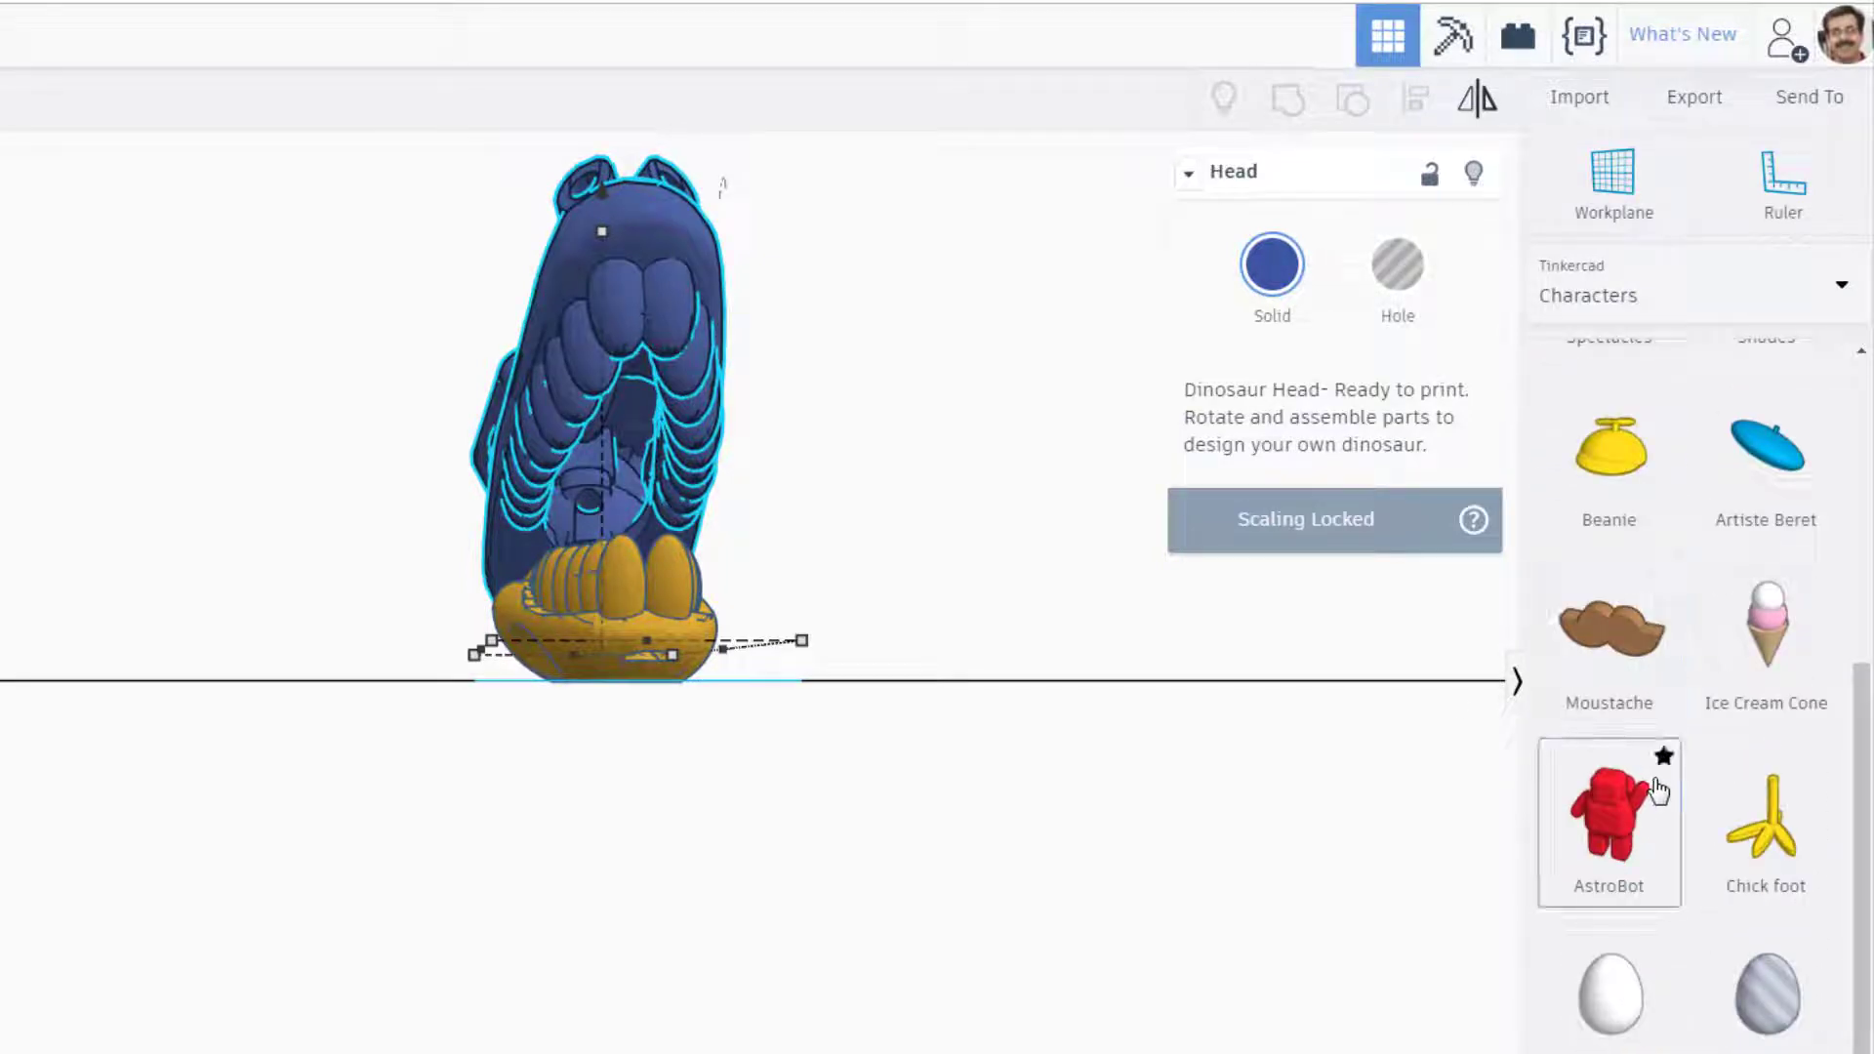
{"action": "scroll", "coordinate": [1679, 806], "scroll_direction": "down", "scroll_amount": 1}
{"action": "right_click_drag", "start_coordinate": [1195, 660], "coordinate": [955, 740]}
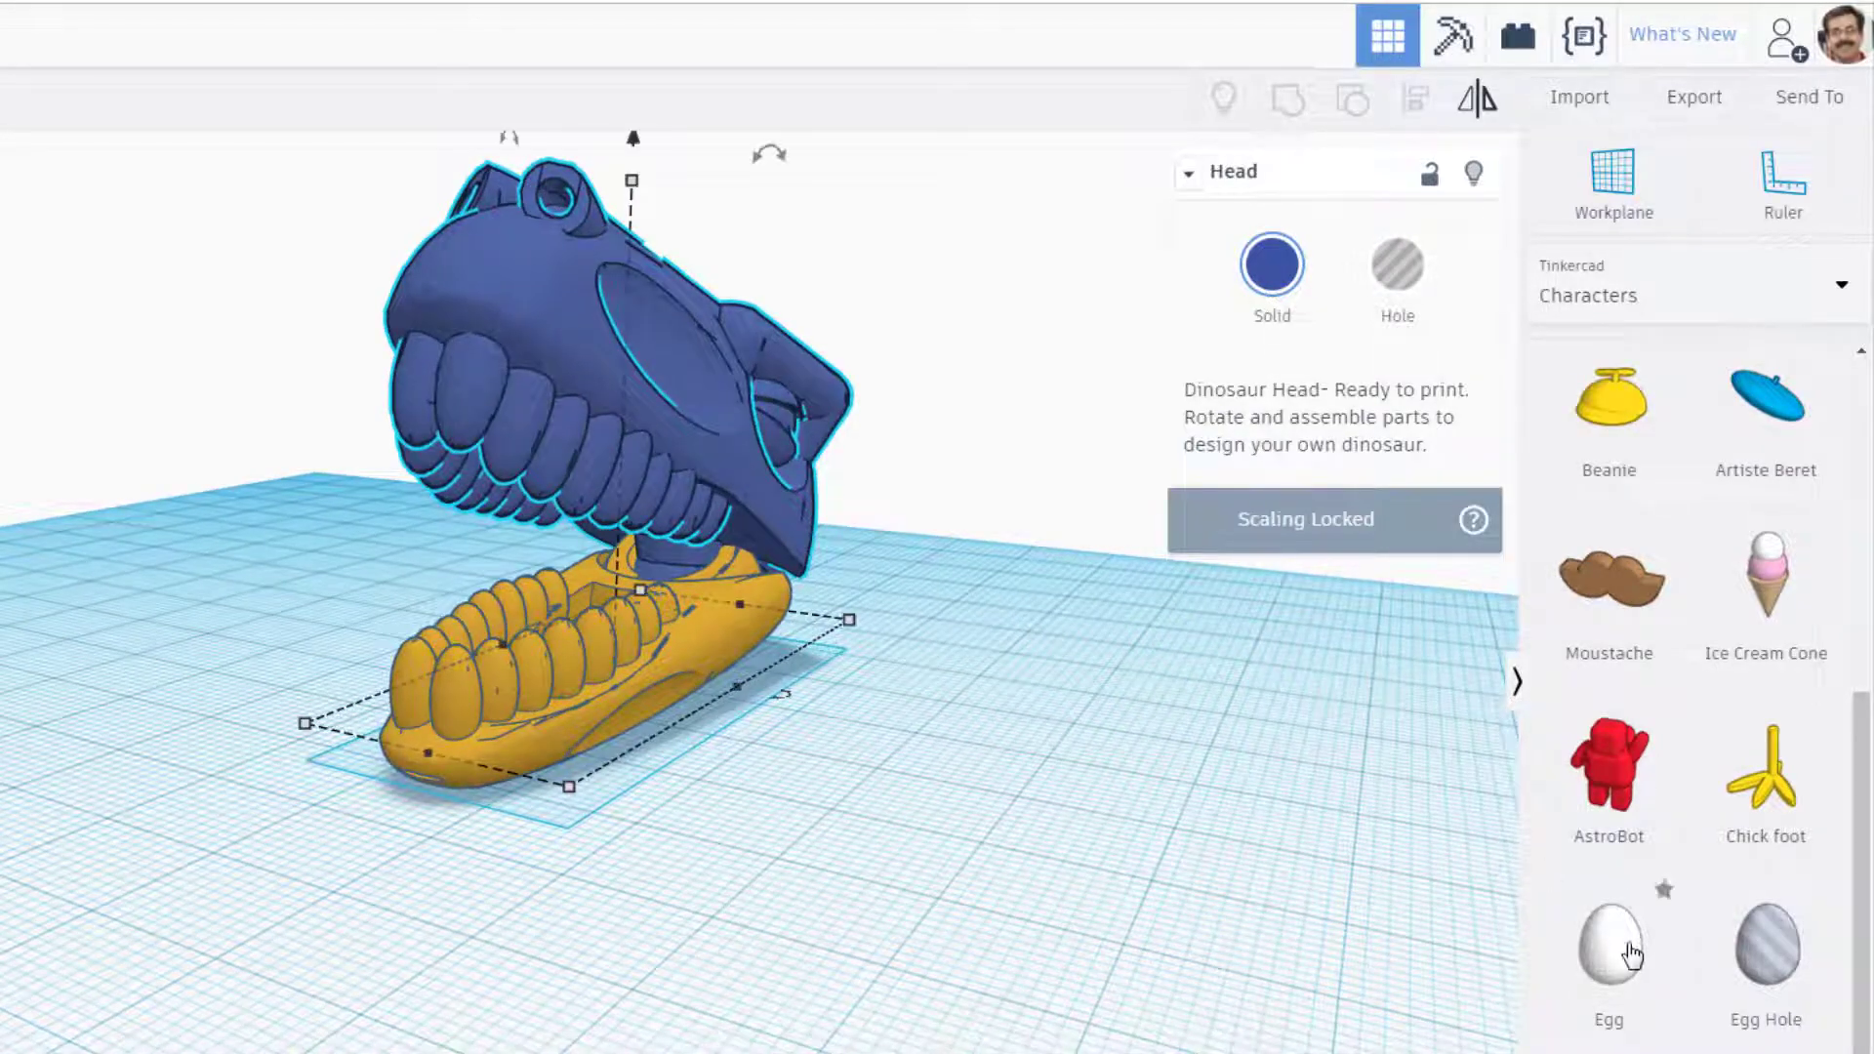
{"action": "left_click_drag", "start_coordinate": [1610, 942], "coordinate": [794, 770]}
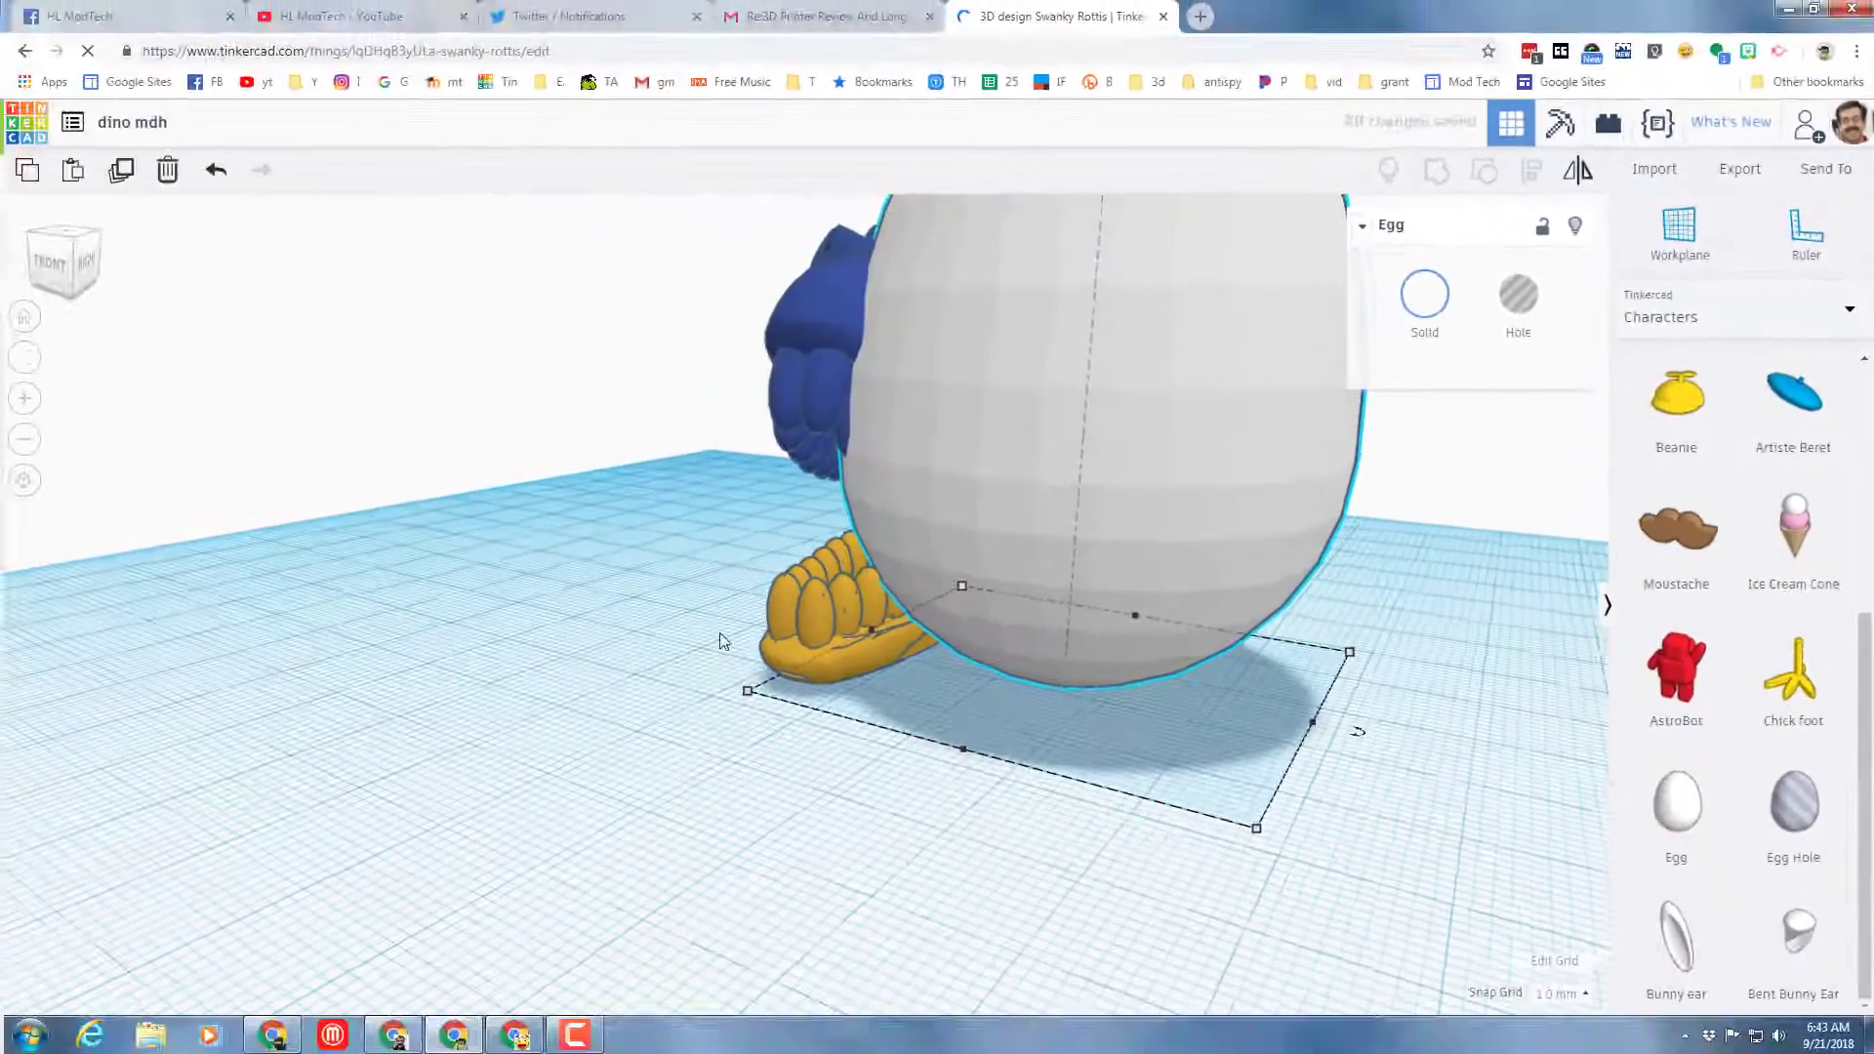
{"action": "scroll", "coordinate": [387, 645], "scroll_direction": "down", "scroll_amount": 3}
{"action": "right_click_drag", "start_coordinate": [387, 645], "coordinate": [516, 442]}
Box-select the blue upper and yellow lower jaw pieces together
{"action": "left_click_drag", "start_coordinate": [636, 432], "coordinate": [788, 561]}
{"action": "left_click", "coordinate": [661, 557]}
{"action": "left_click_drag", "start_coordinate": [606, 435], "coordinate": [631, 564]}
{"action": "left_click_drag", "start_coordinate": [769, 555], "coordinate": [794, 552]}
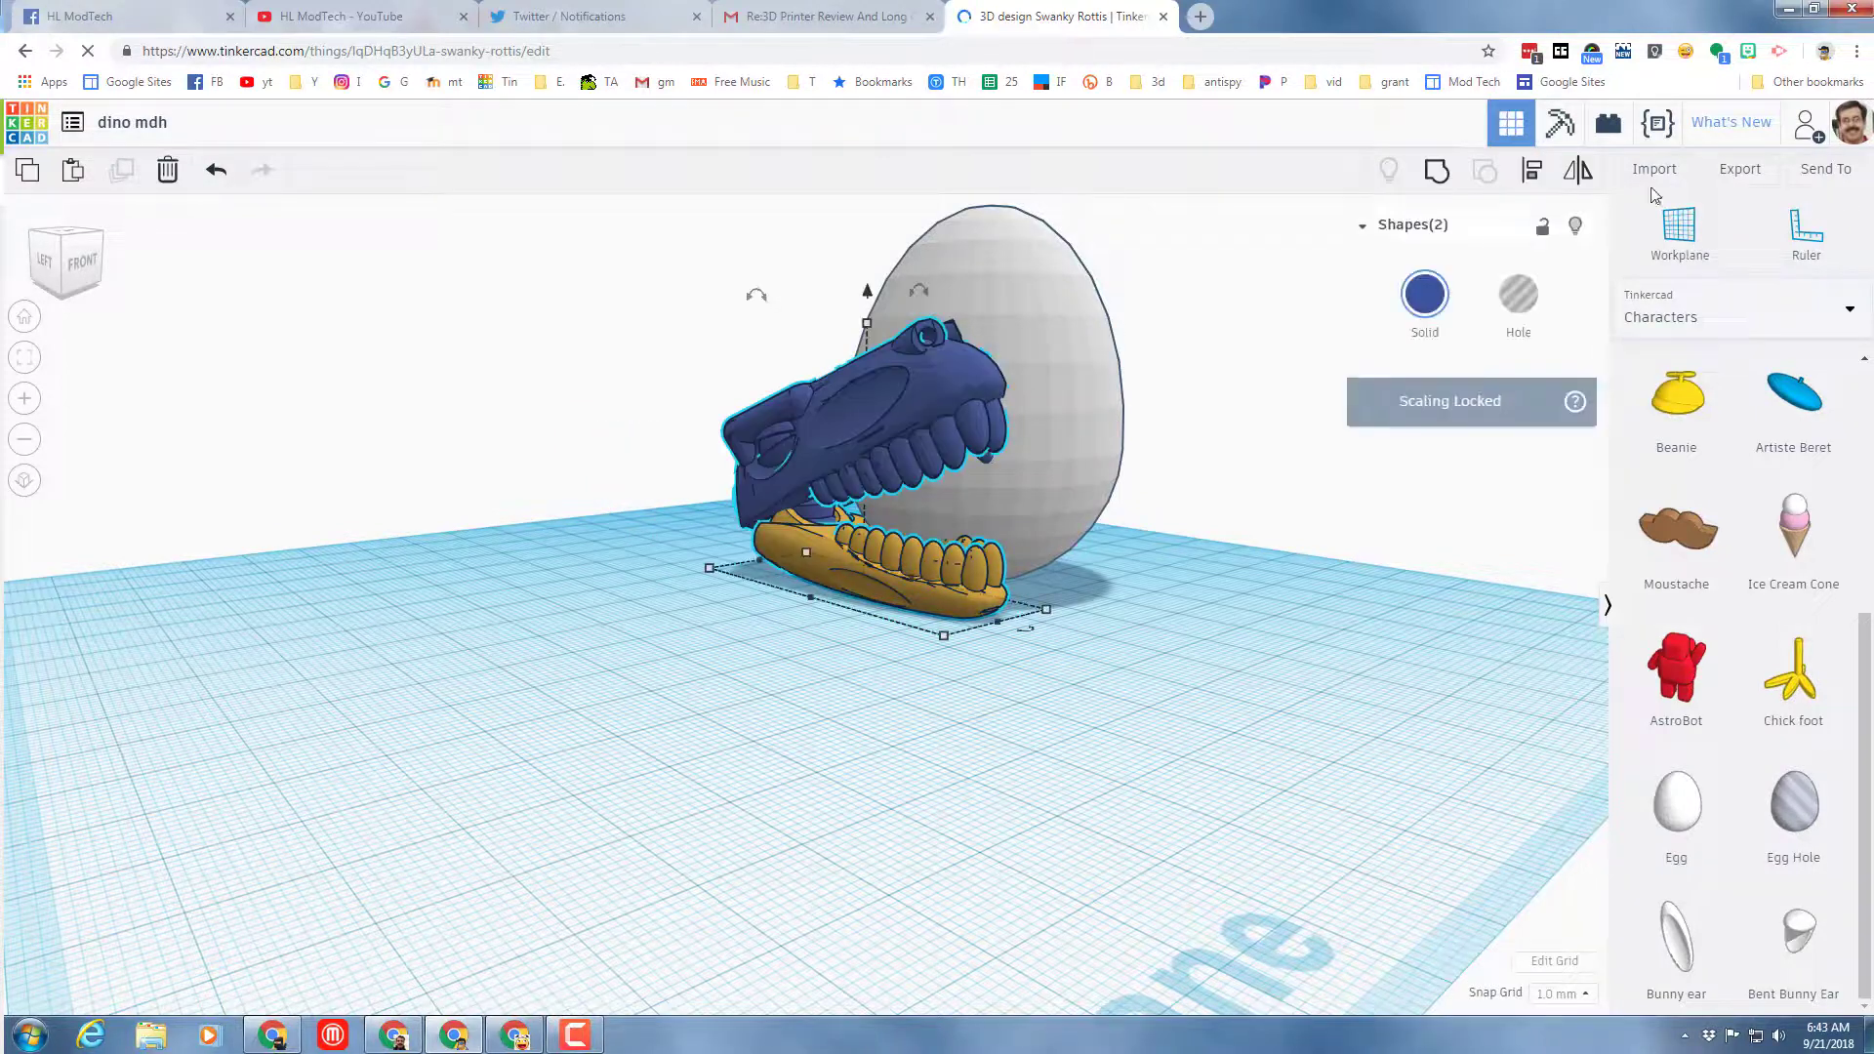
Group the jaws into one head with Multicolor on, then select both head and egg
{"action": "left_click", "coordinate": [1436, 170]}
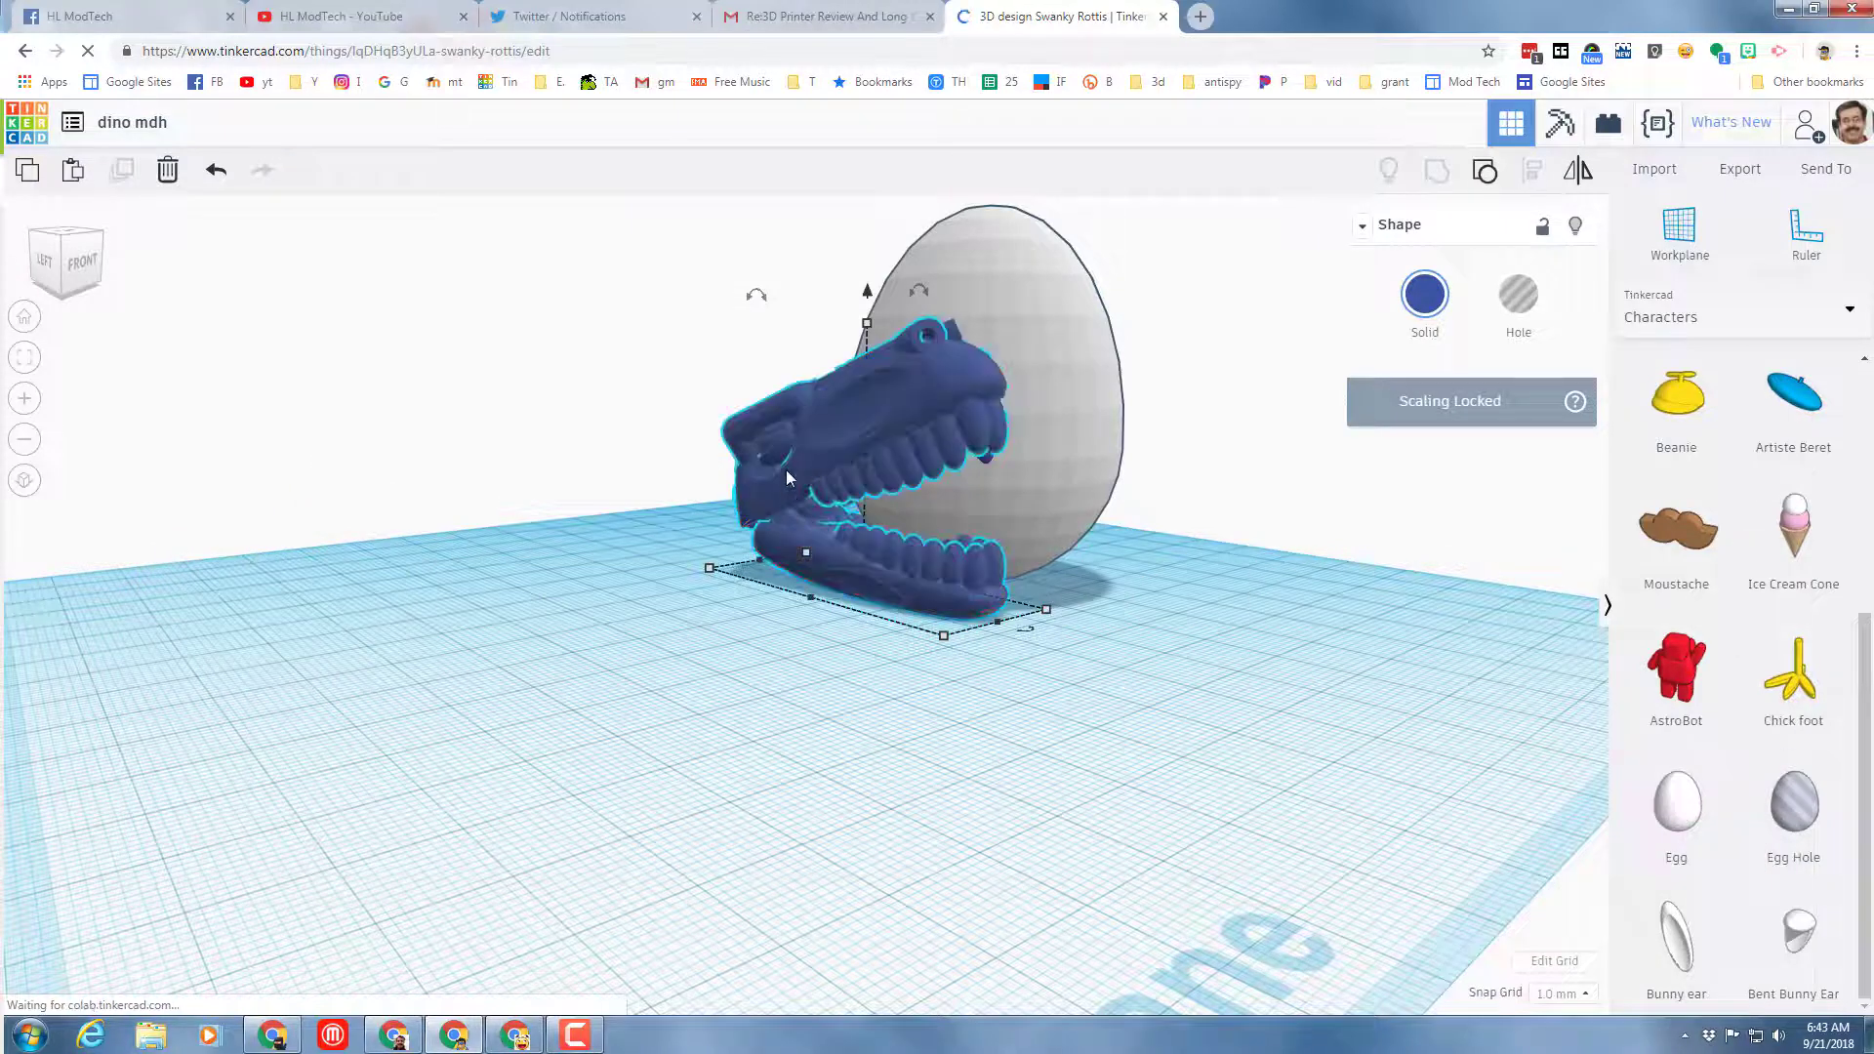
{"action": "left_click", "coordinate": [1425, 296]}
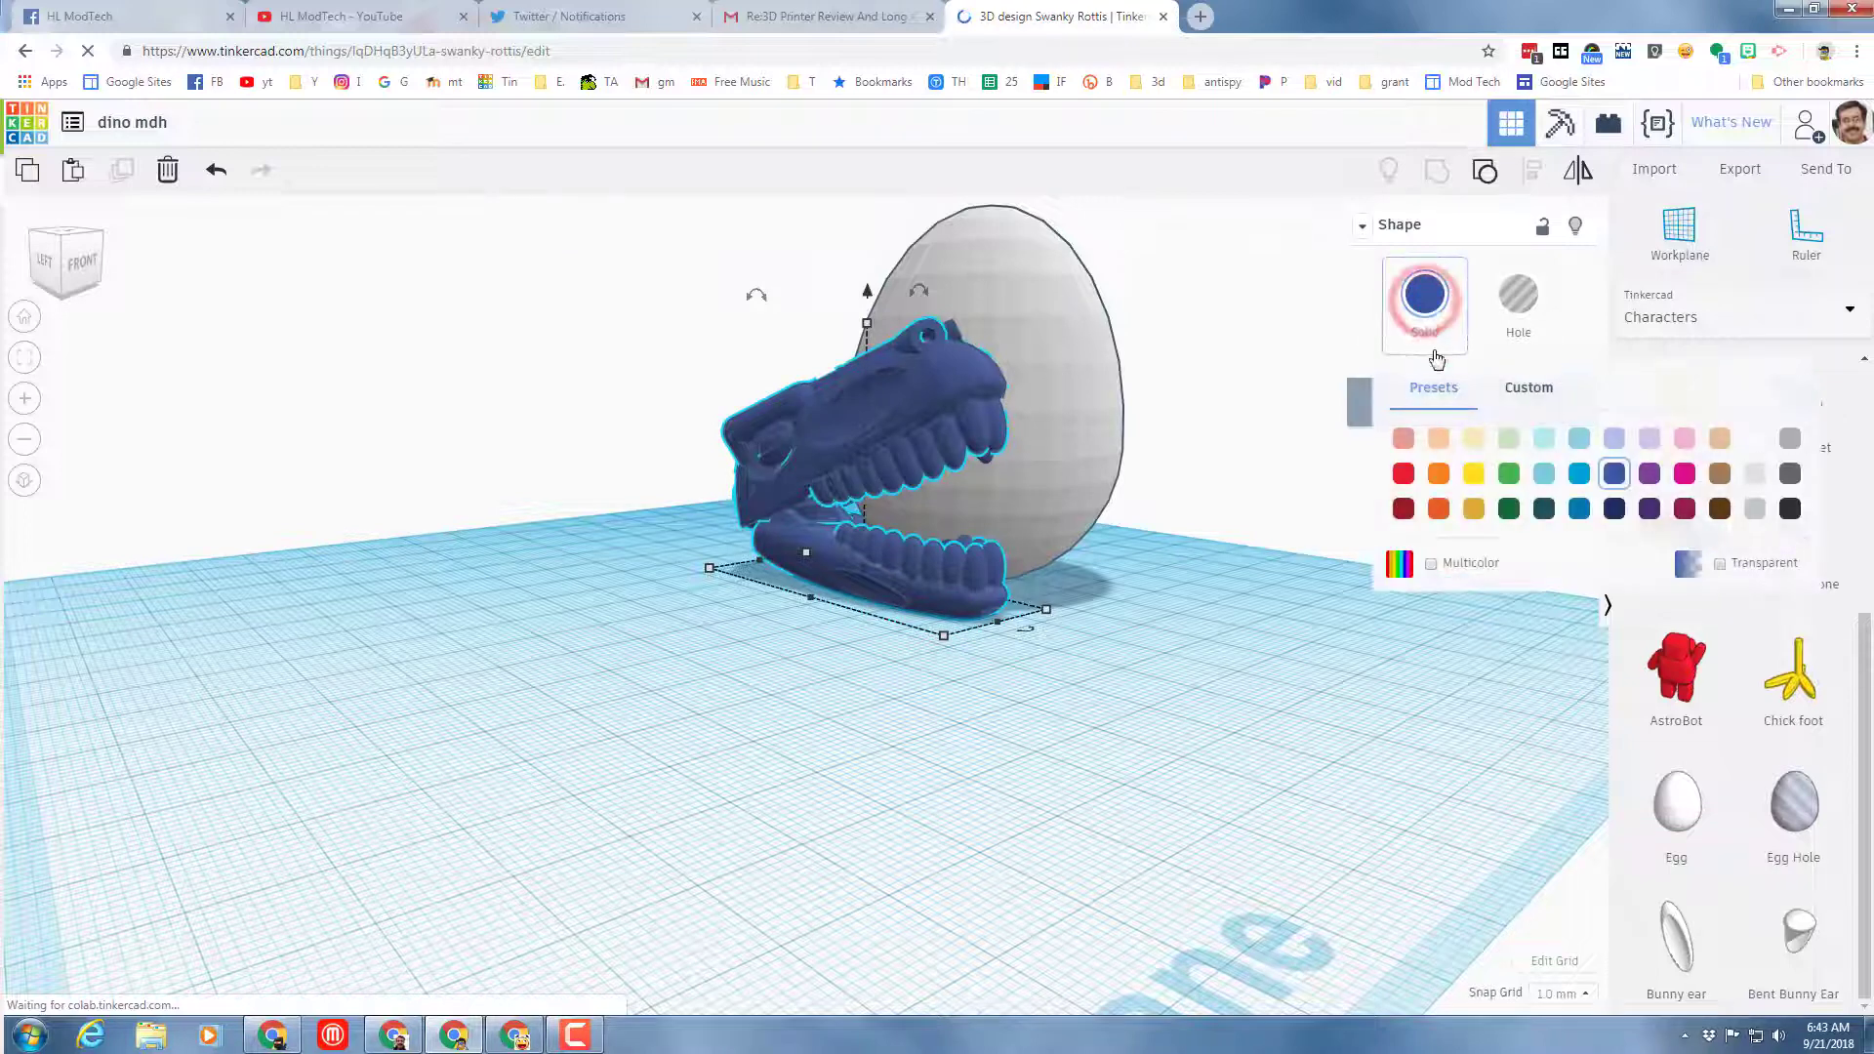
{"action": "left_click", "coordinate": [1431, 565]}
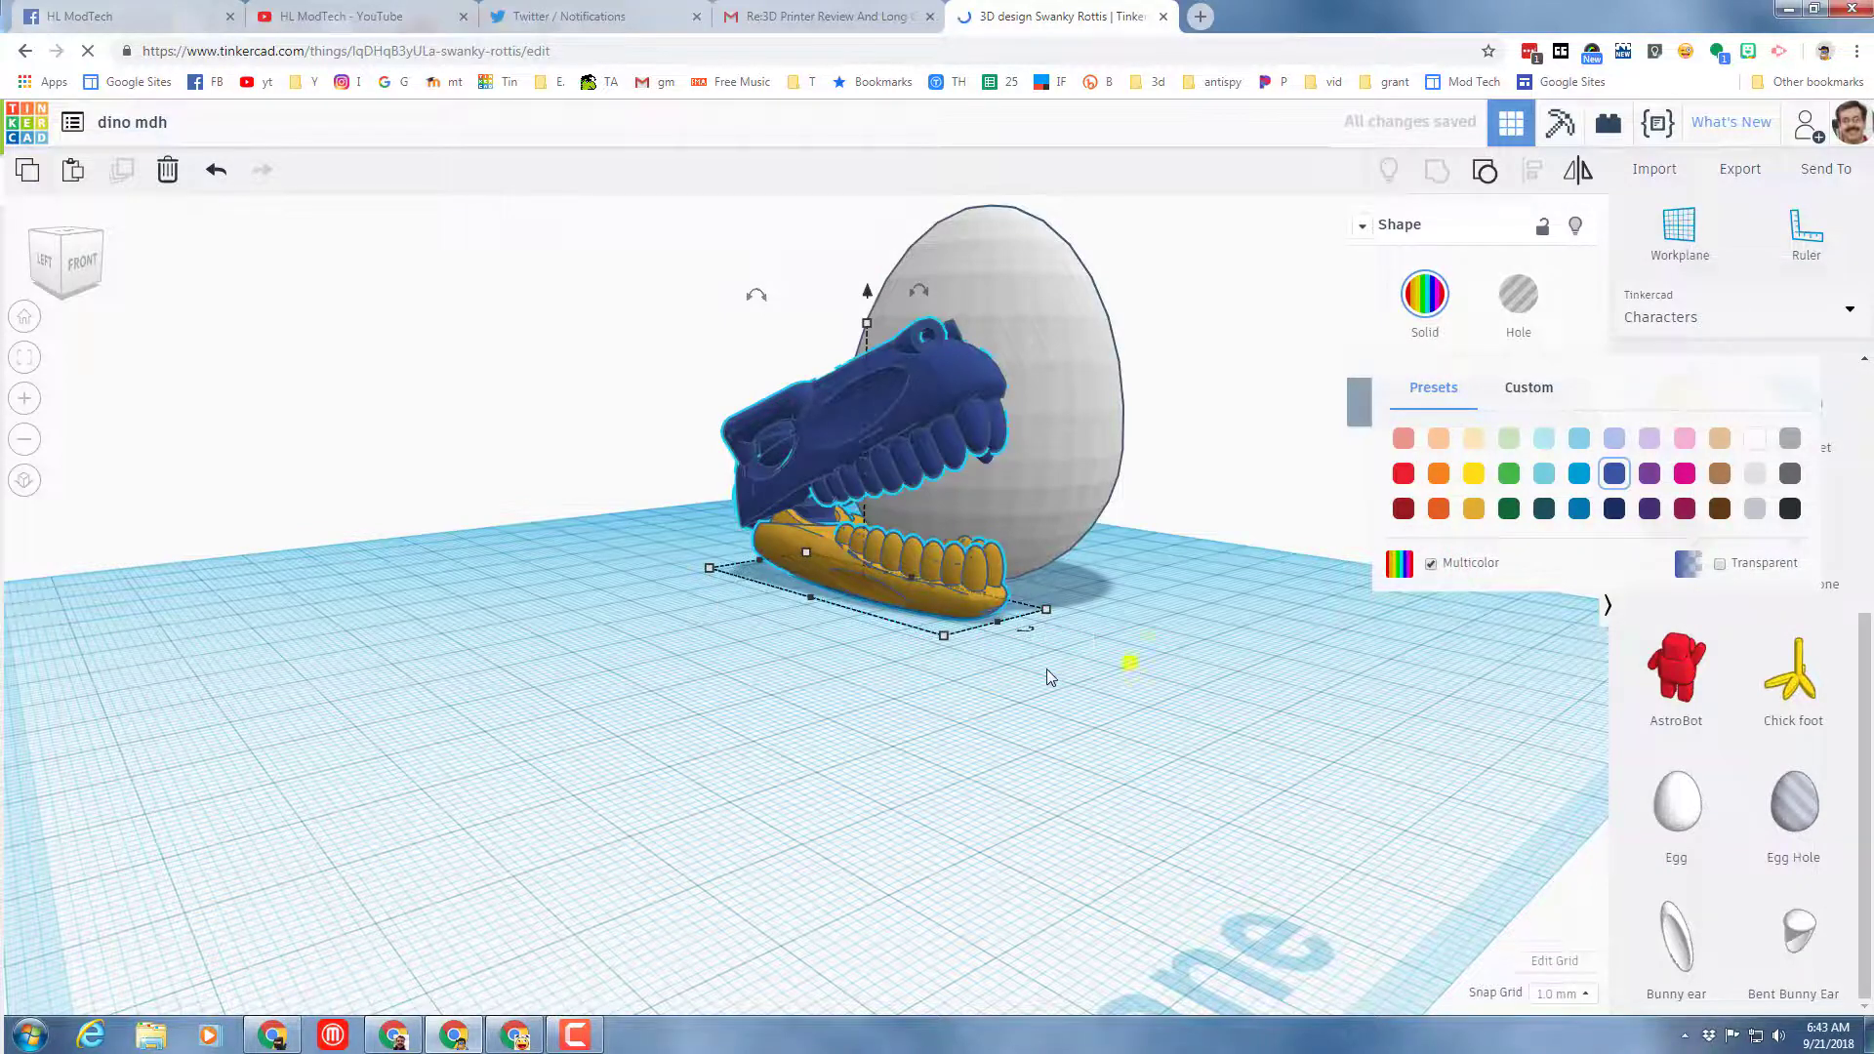
{"action": "right_click_drag", "start_coordinate": [1016, 673], "coordinate": [699, 317]}
{"action": "left_click_drag", "start_coordinate": [697, 305], "coordinate": [1074, 644]}
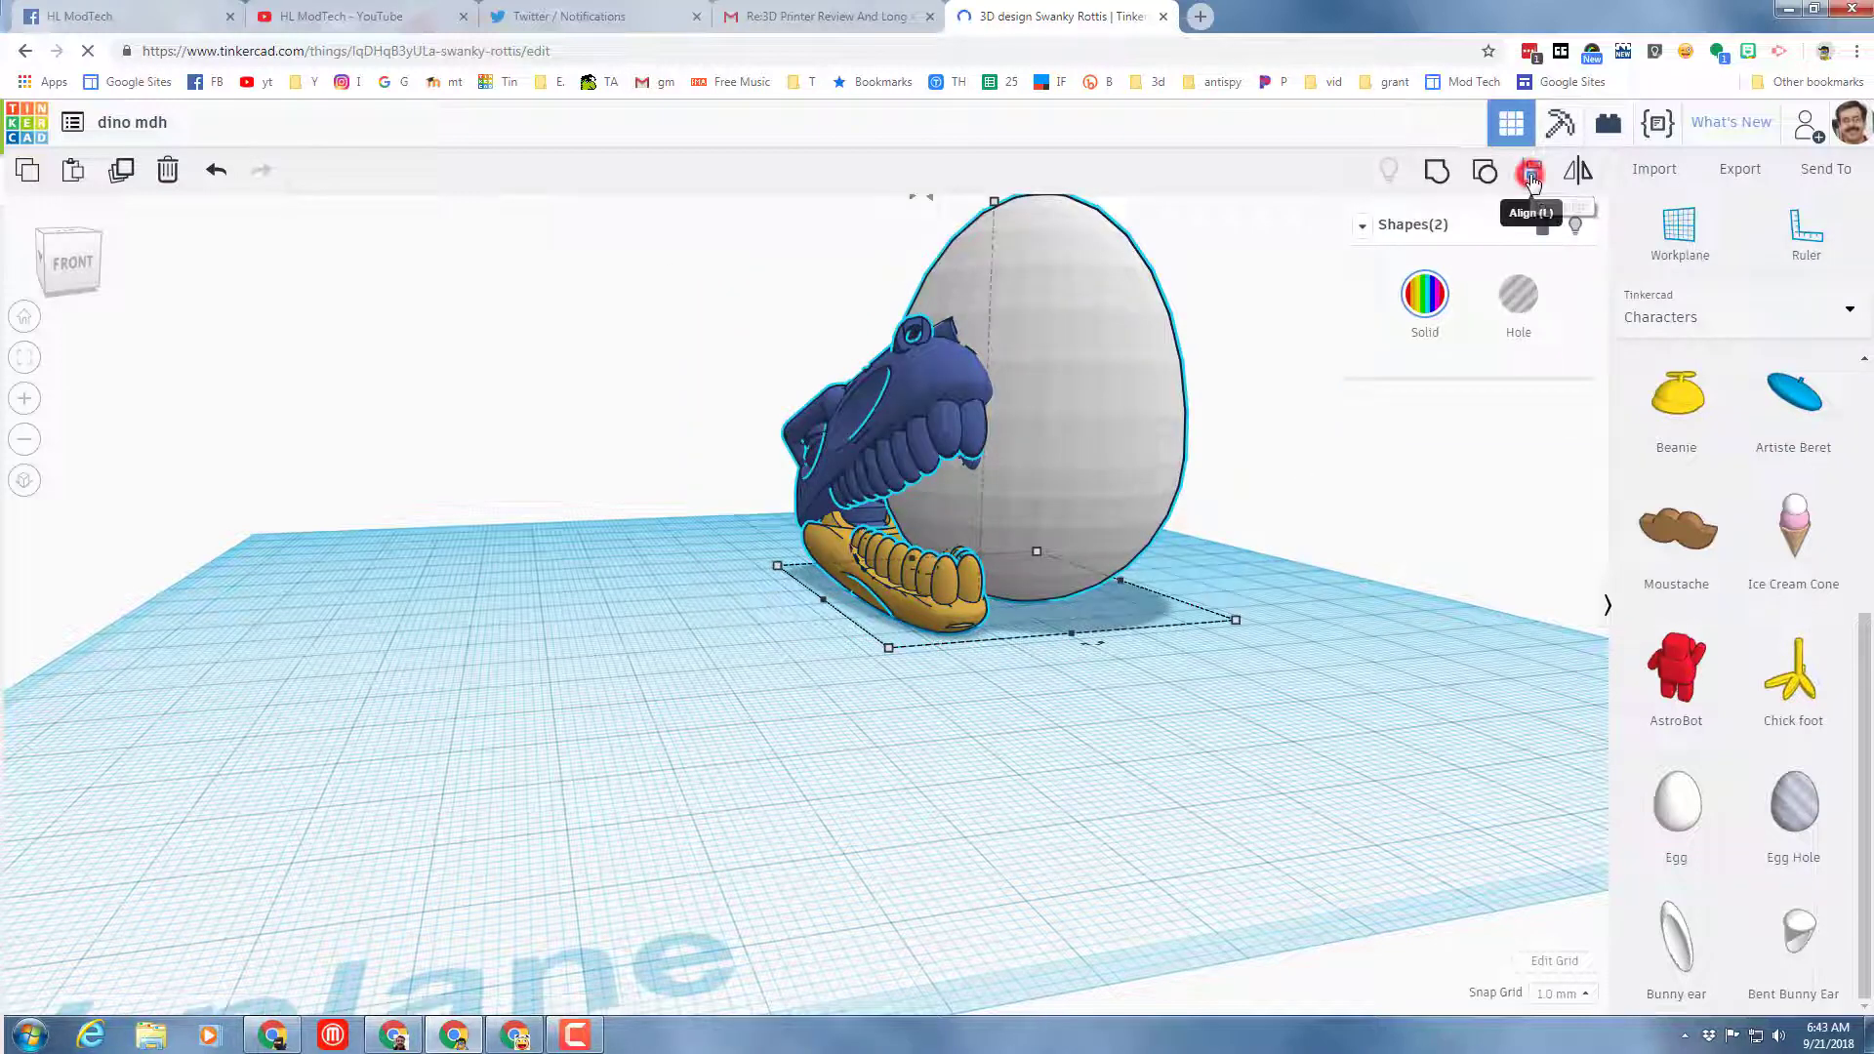
Align the dino head and egg so the head is centred on the egg
{"action": "left_click", "coordinate": [1533, 176]}
{"action": "left_click", "coordinate": [1092, 645]}
{"action": "left_click", "coordinate": [818, 601]}
{"action": "left_click", "coordinate": [1036, 660]}
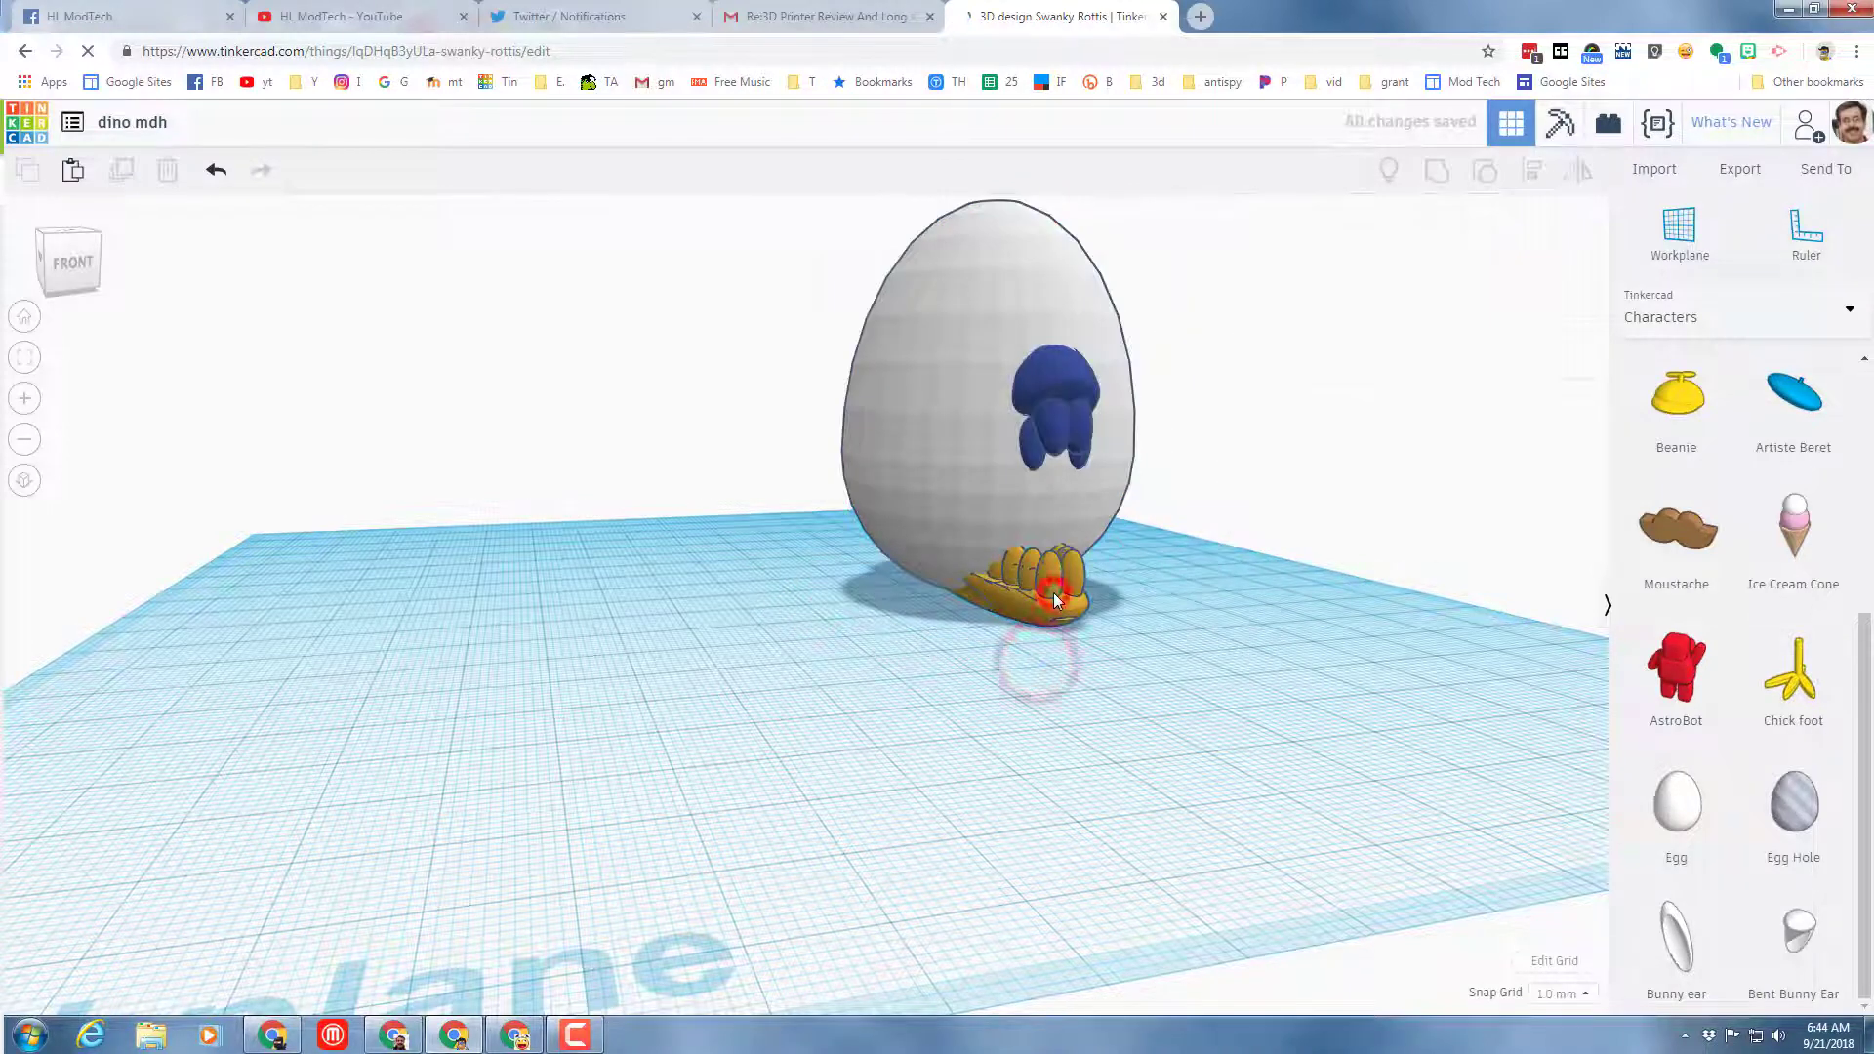
Raise the dino head with the lift handle to about 54 so it rests on top of the egg
{"action": "left_click", "coordinate": [1053, 593]}
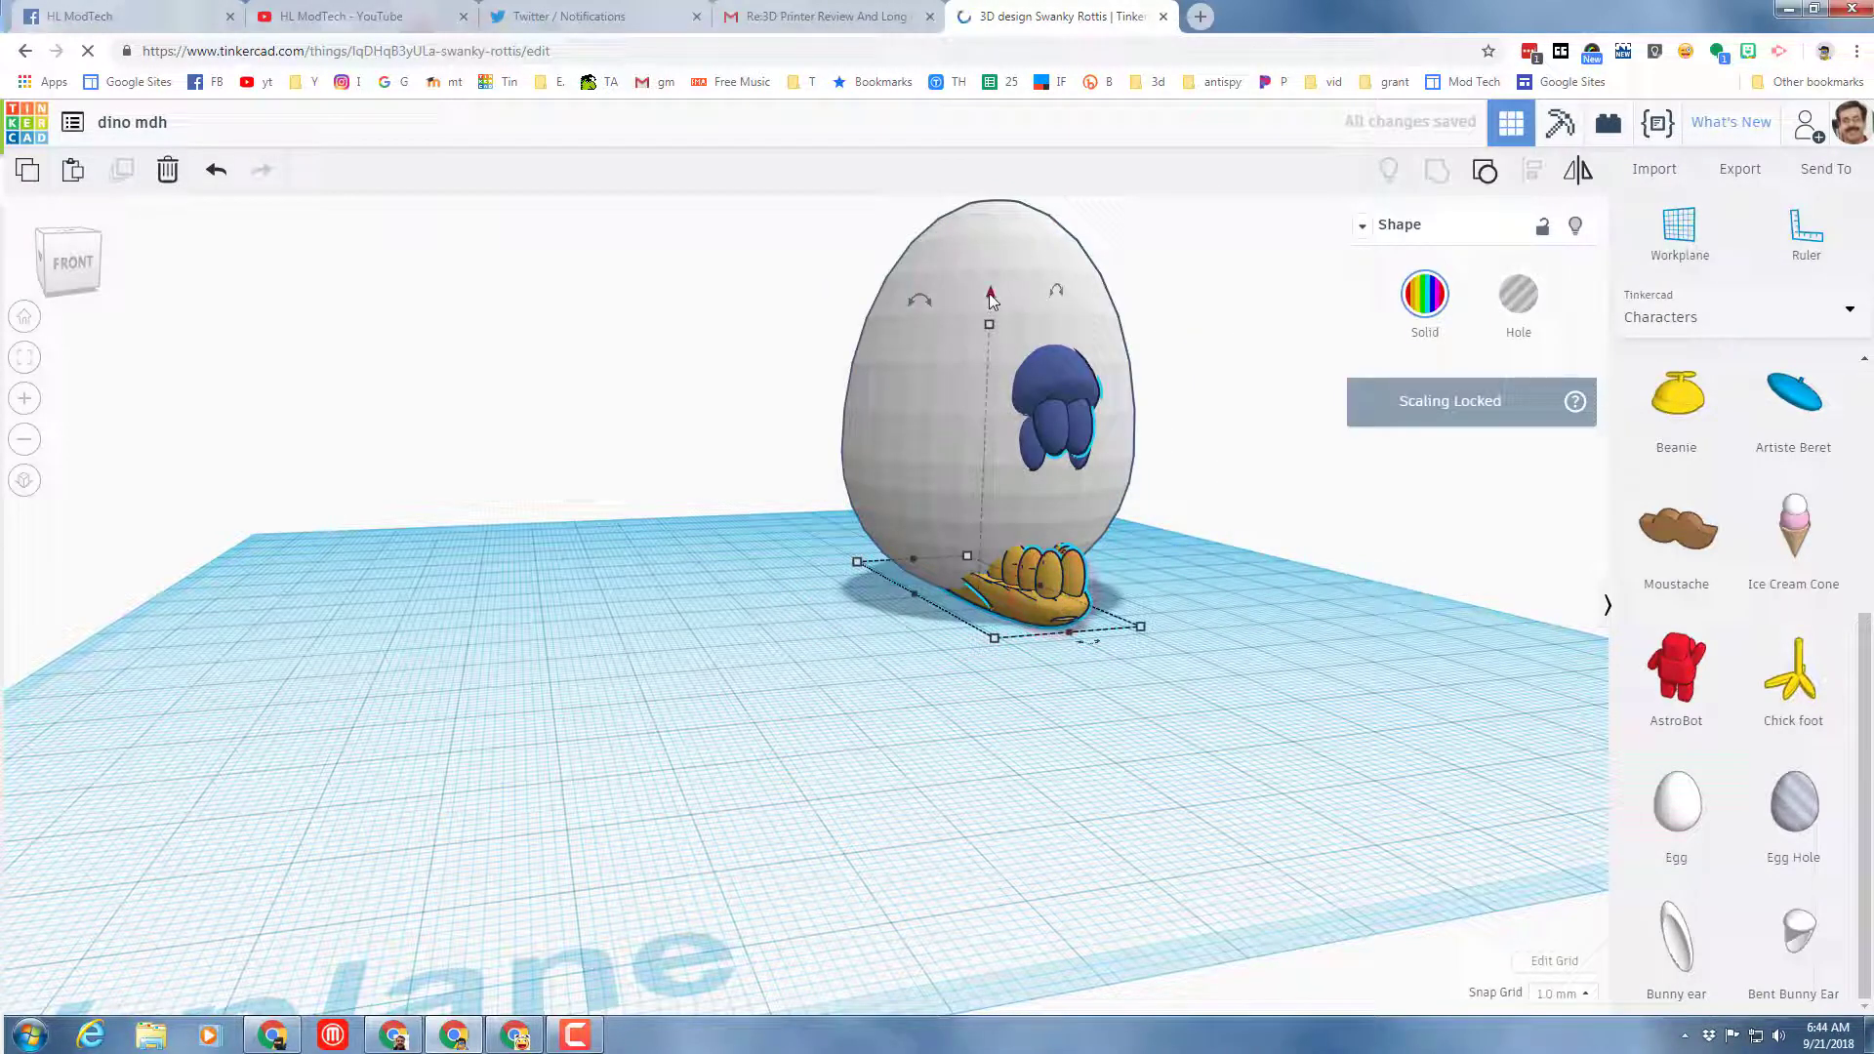
{"action": "left_click_drag", "start_coordinate": [987, 292], "coordinate": [1033, 565]}
{"action": "right_click_drag", "start_coordinate": [1033, 563], "coordinate": [1165, 630]}
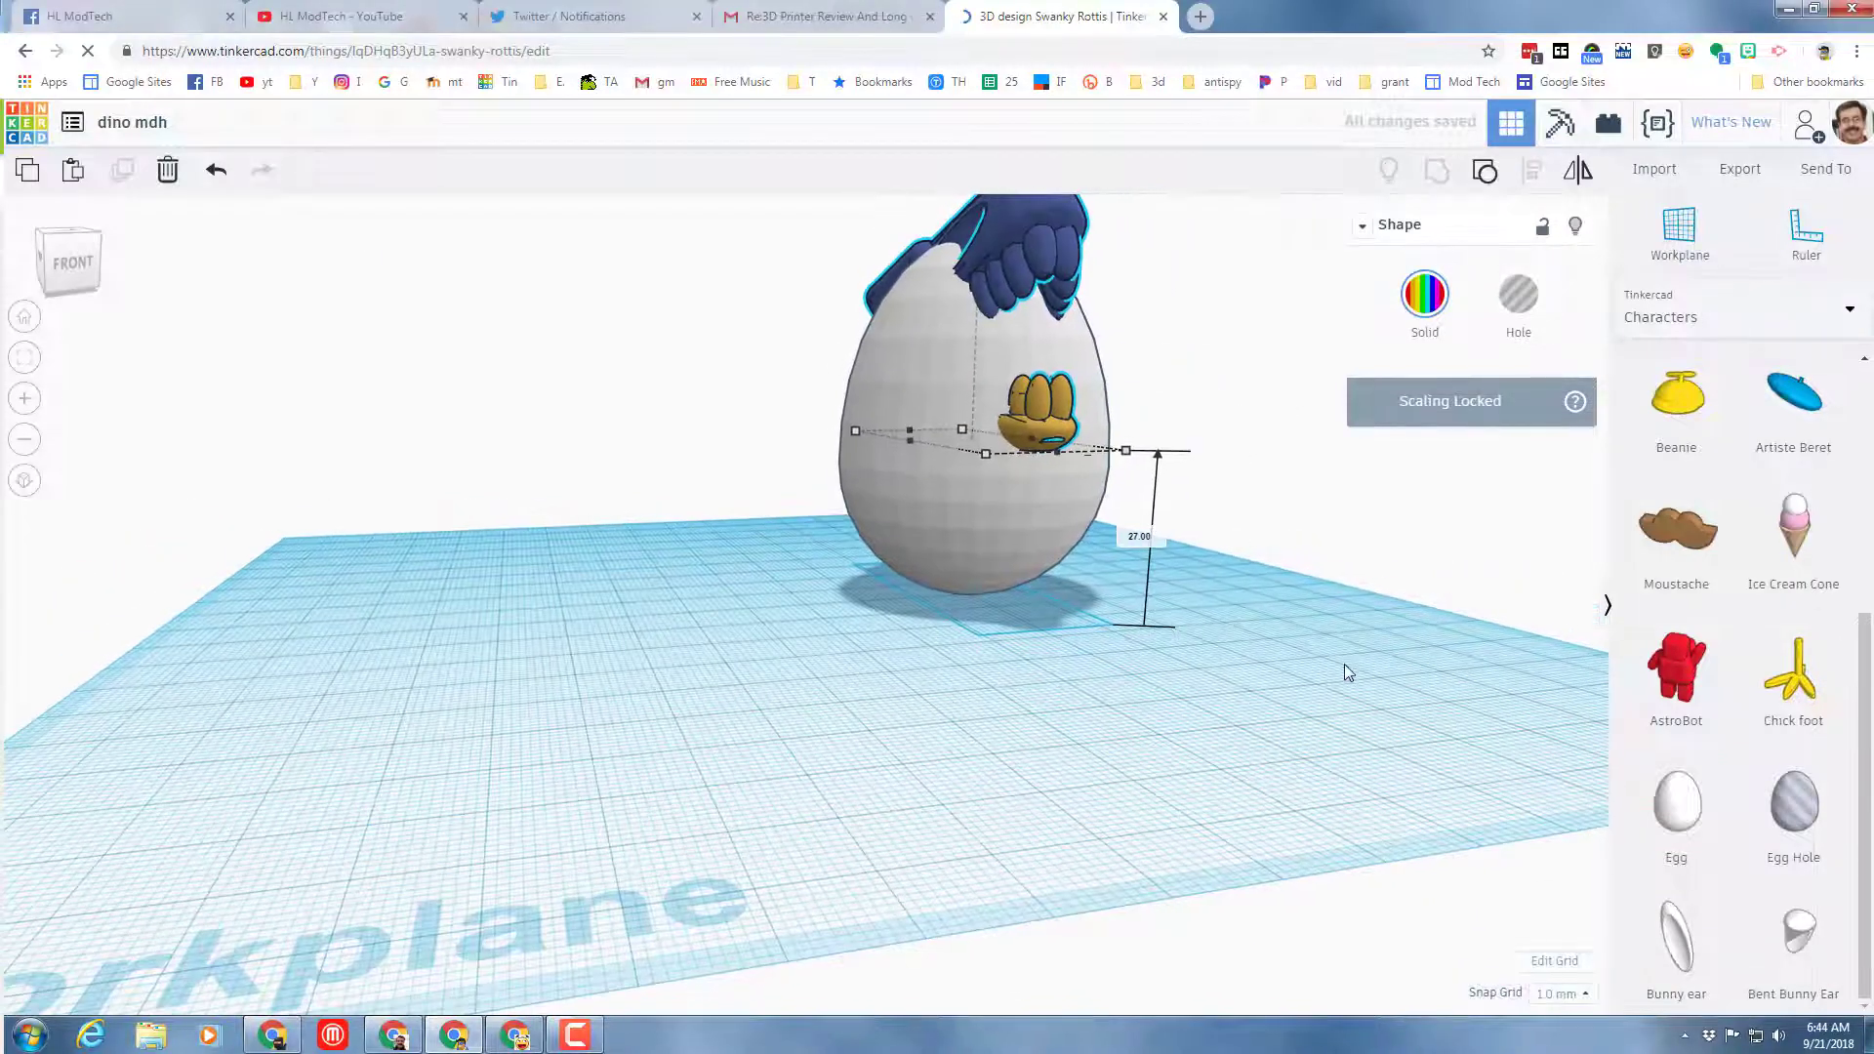
{"action": "right_click_drag", "start_coordinate": [1344, 666], "coordinate": [740, 589]}
{"action": "scroll", "coordinate": [887, 361], "scroll_direction": "down", "scroll_amount": 3}
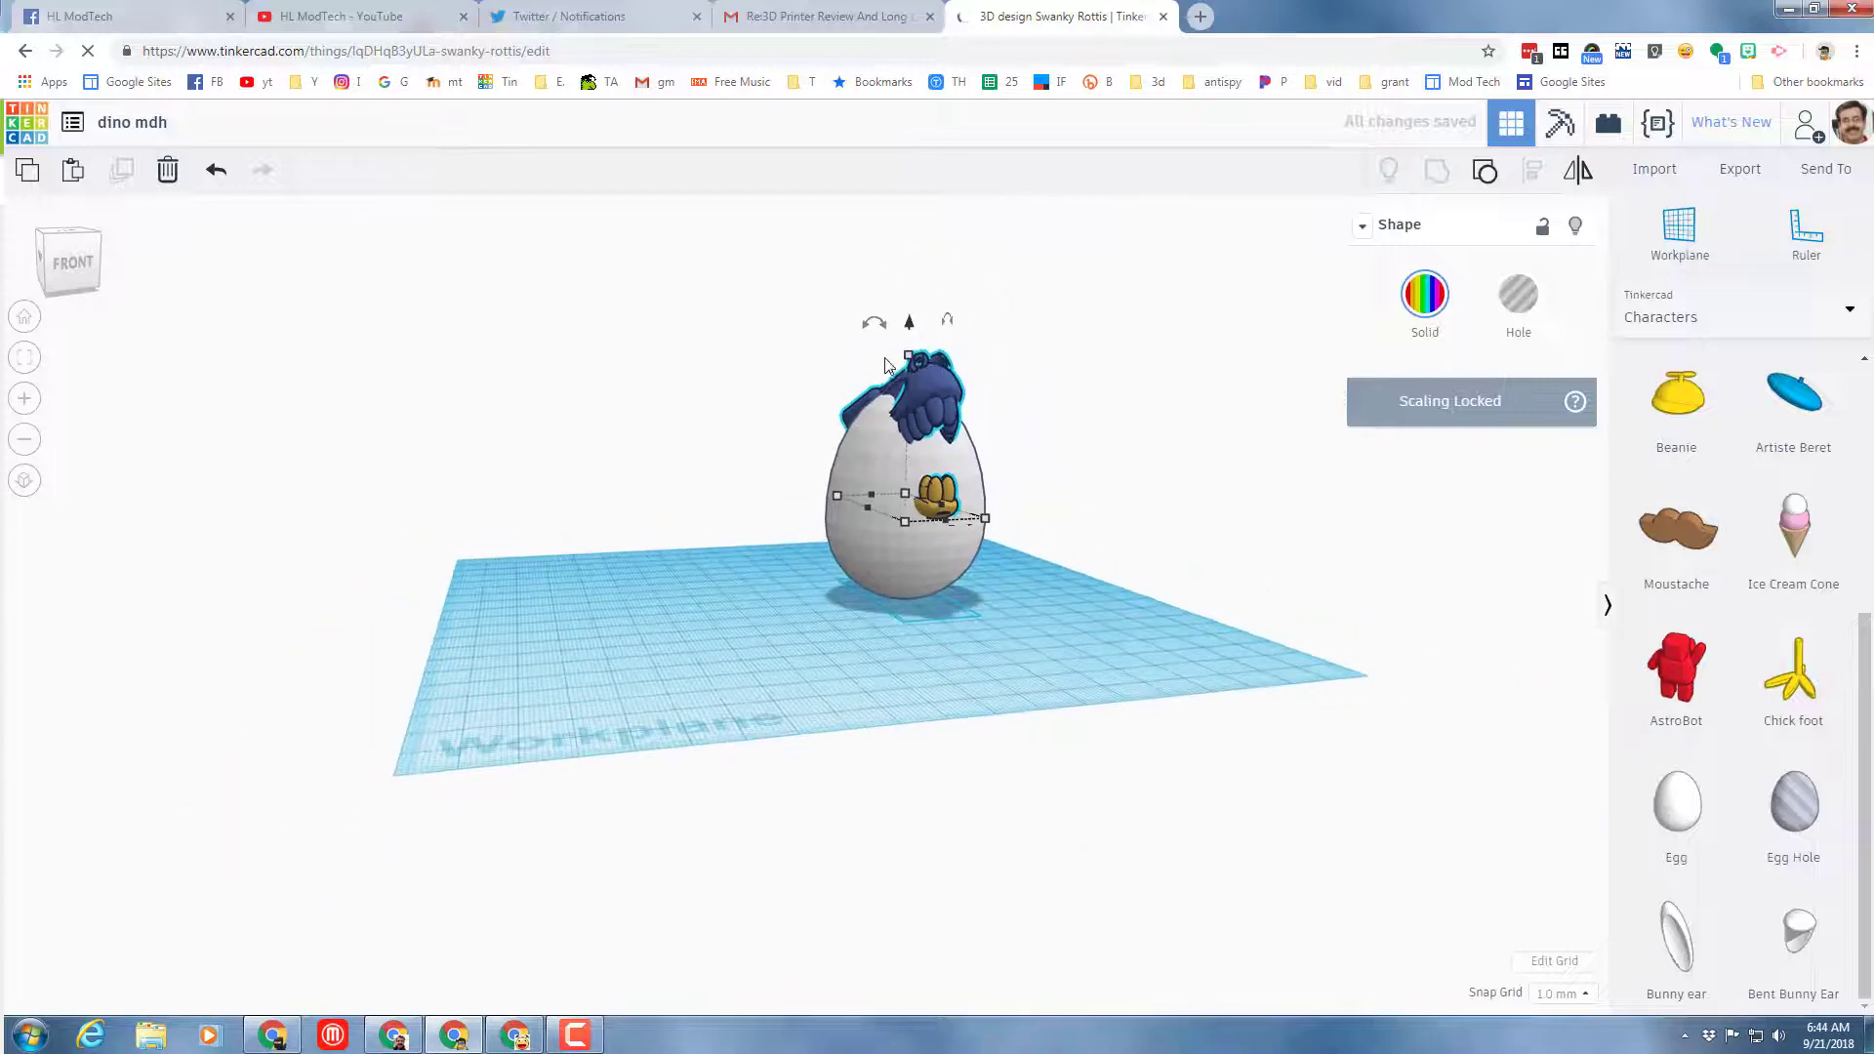
{"action": "left_click_drag", "start_coordinate": [911, 328], "coordinate": [904, 269]}
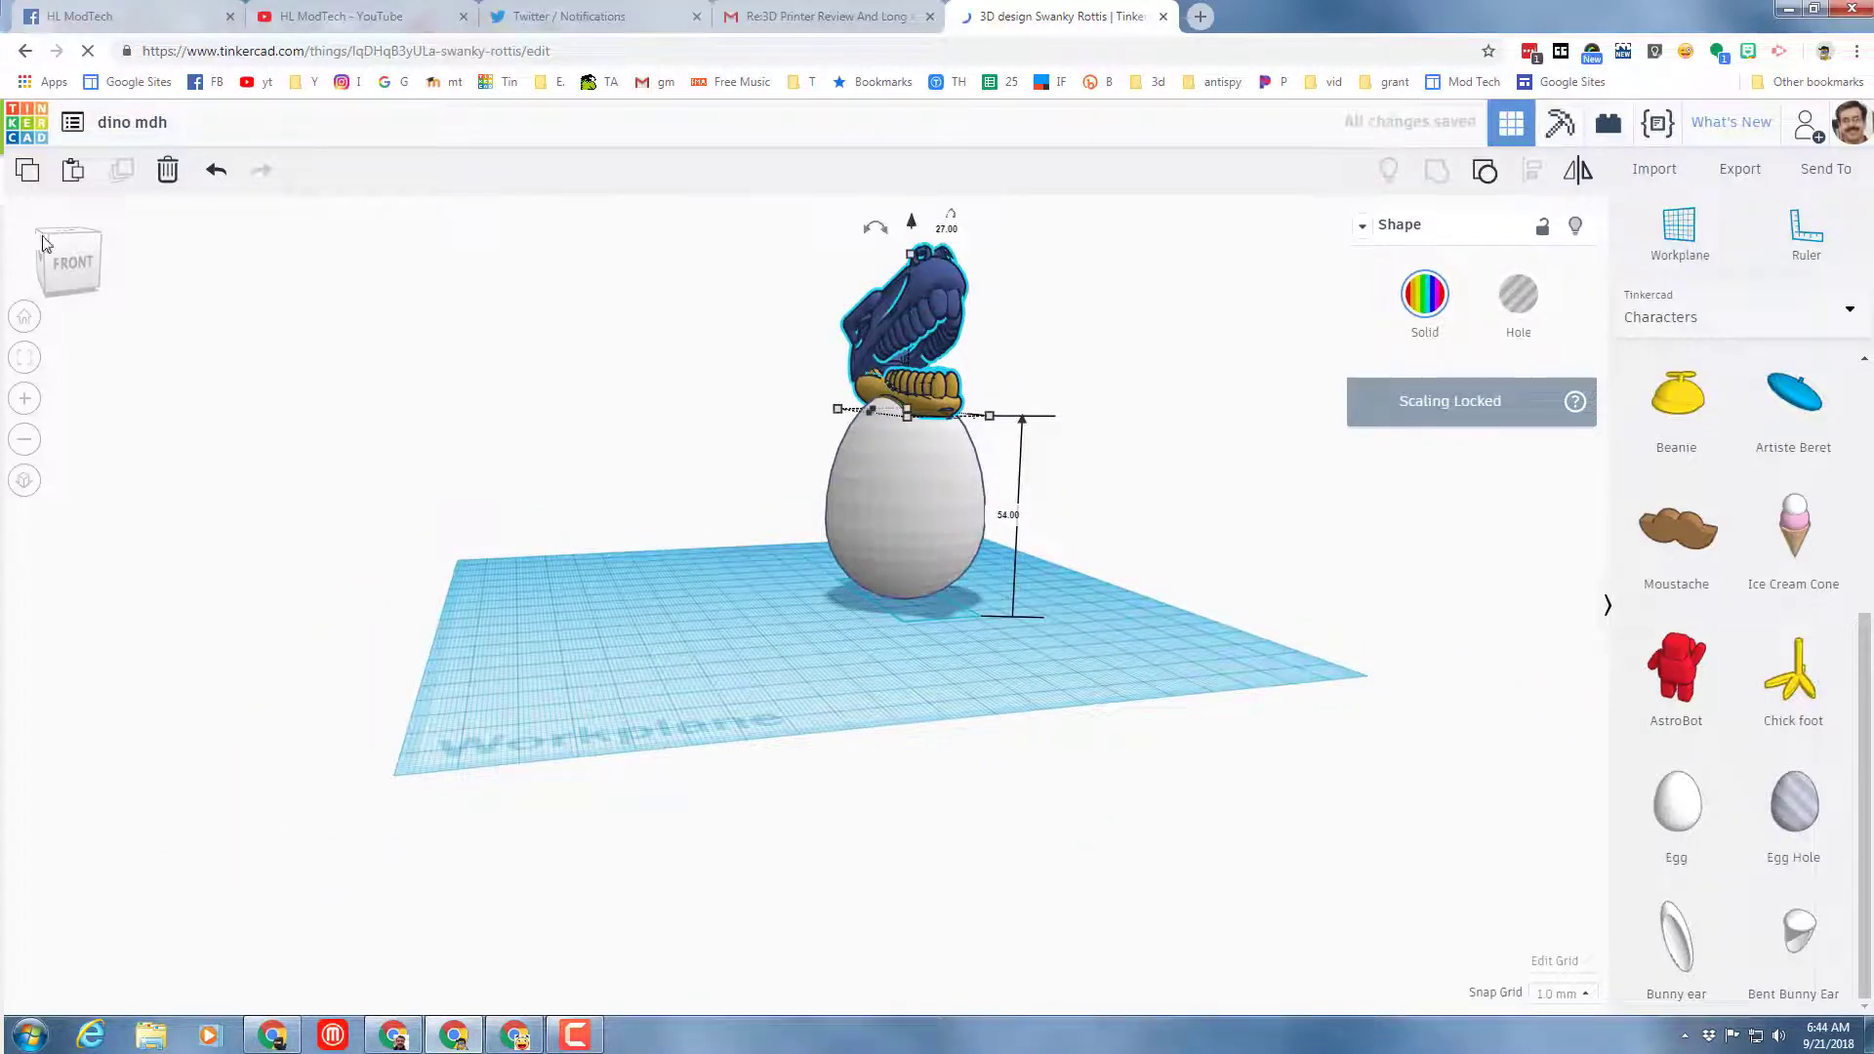
From a side view, nudge the head right to centre it over the egg, then view from the front
{"action": "left_click", "coordinate": [41, 262]}
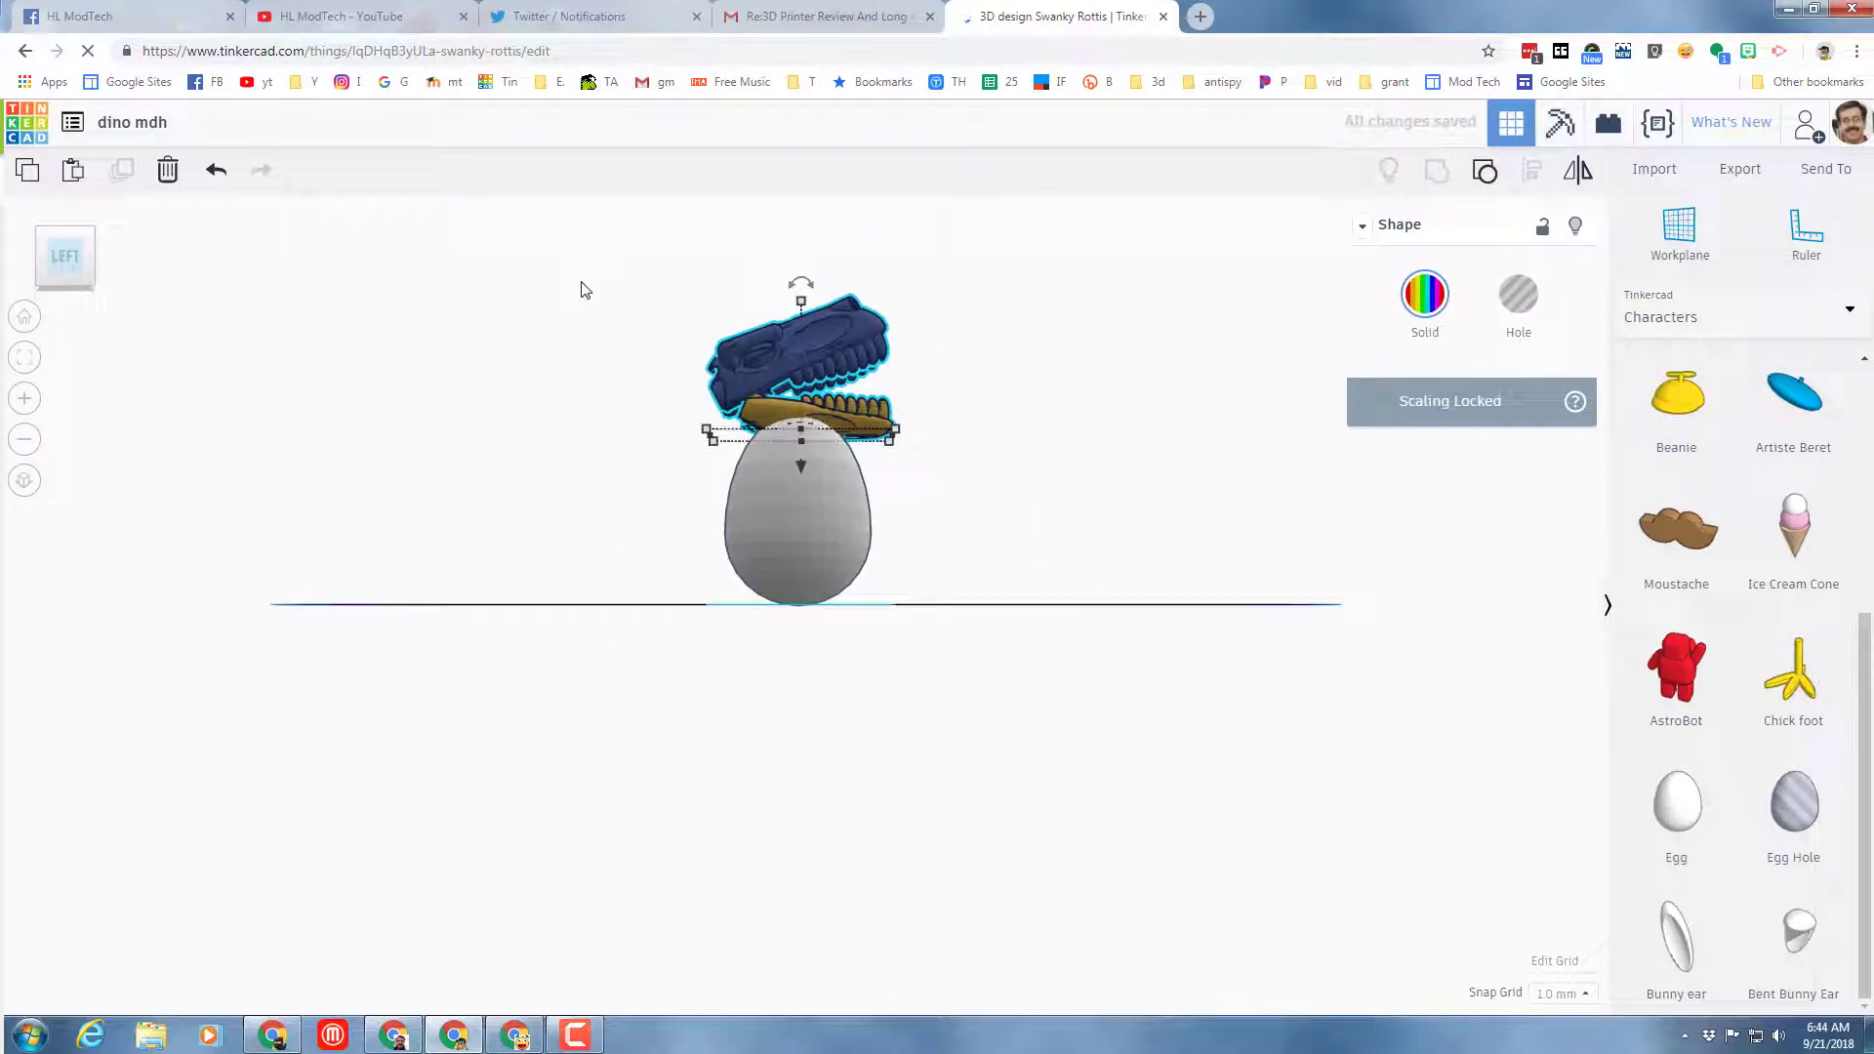
{"action": "key", "text": "Right"}
{"action": "key", "text": "Right"}
{"action": "key", "text": "Right"}
{"action": "key", "text": "Right"}
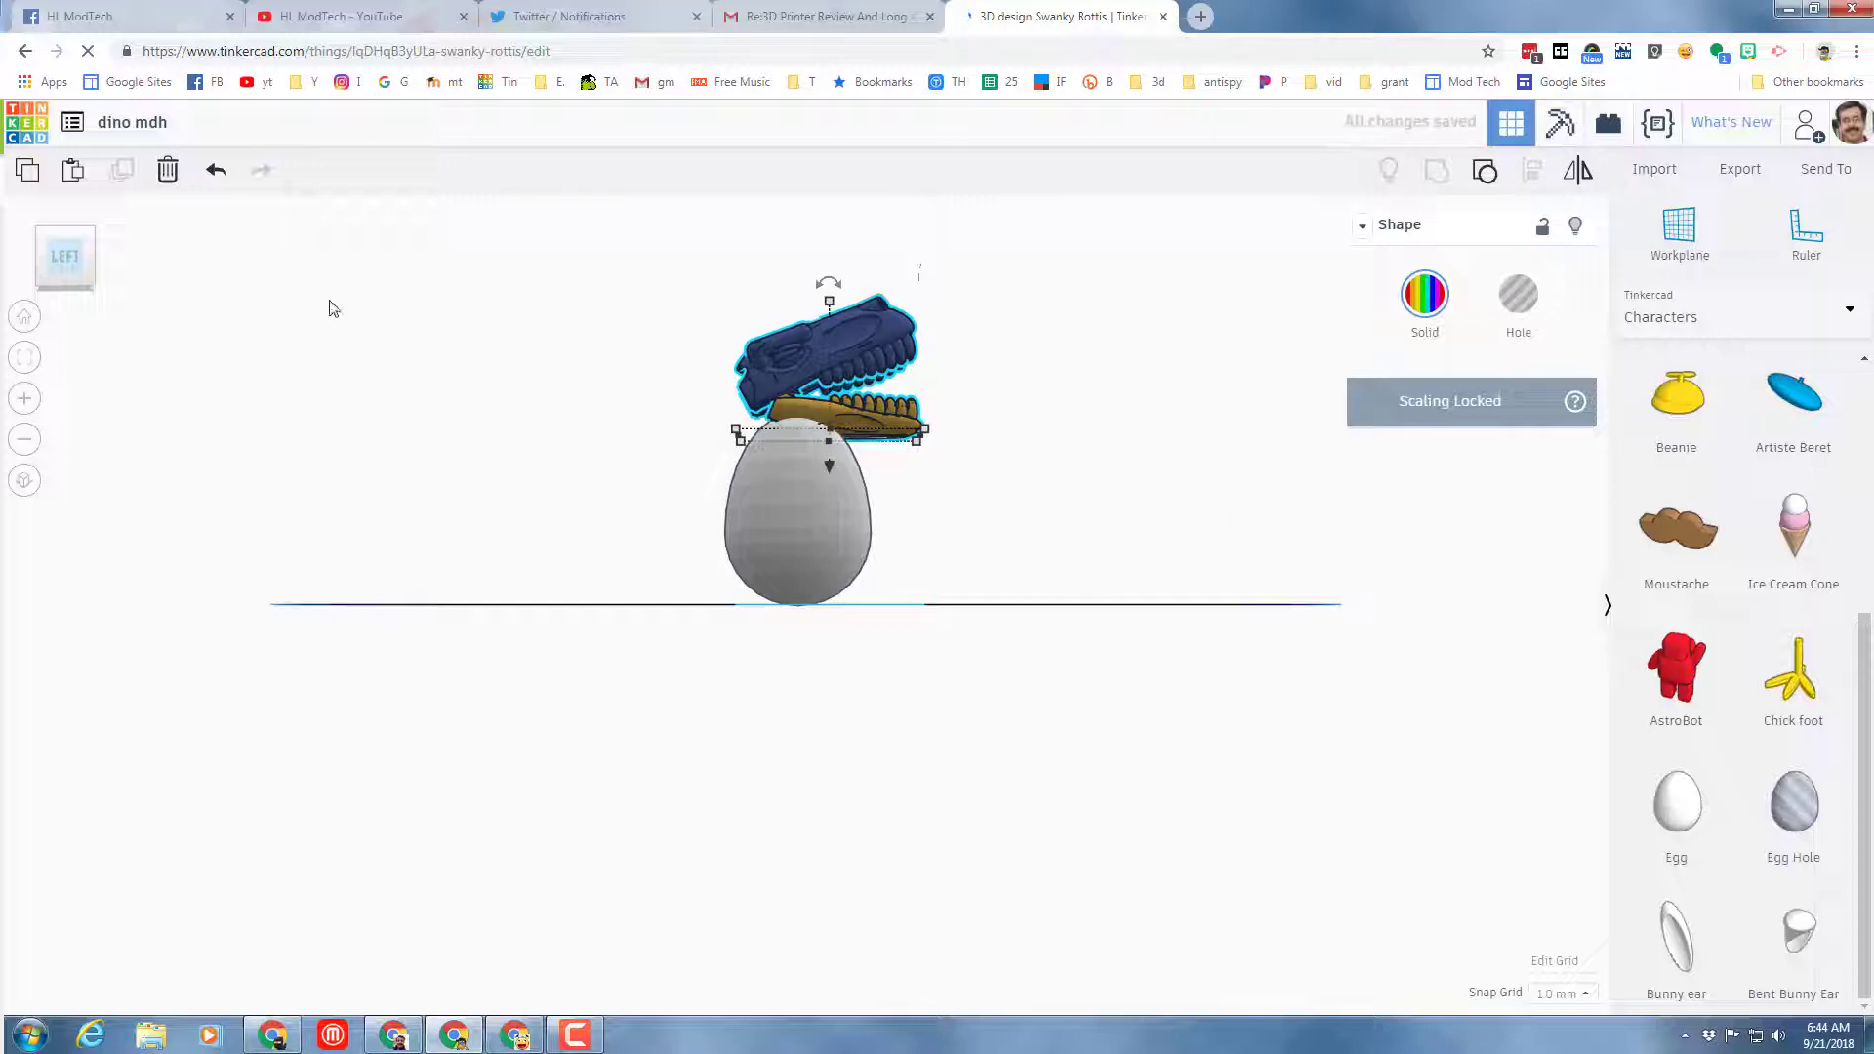
{"action": "left_click", "coordinate": [91, 257]}
{"action": "left_click", "coordinate": [86, 258]}
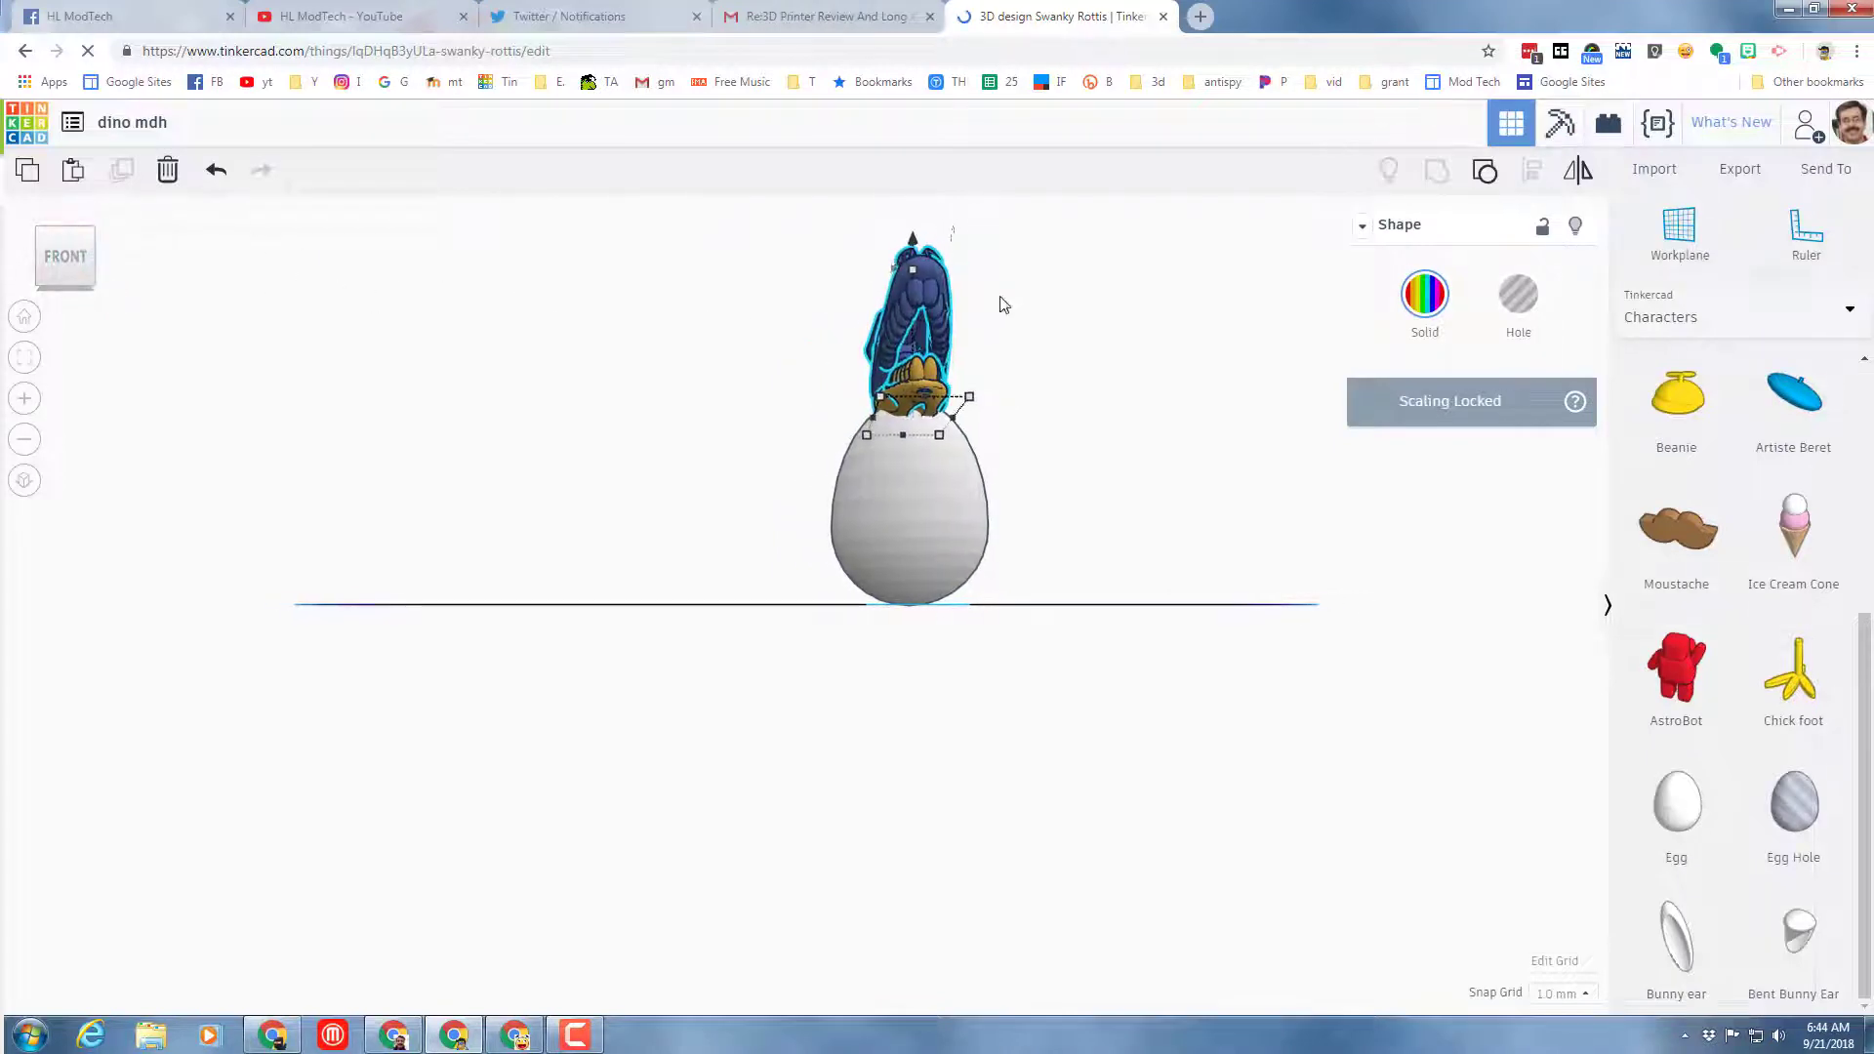
Place two yellow Chick Foot shapes under the egg
{"action": "right_click_drag", "start_coordinate": [1010, 303], "coordinate": [1612, 712]}
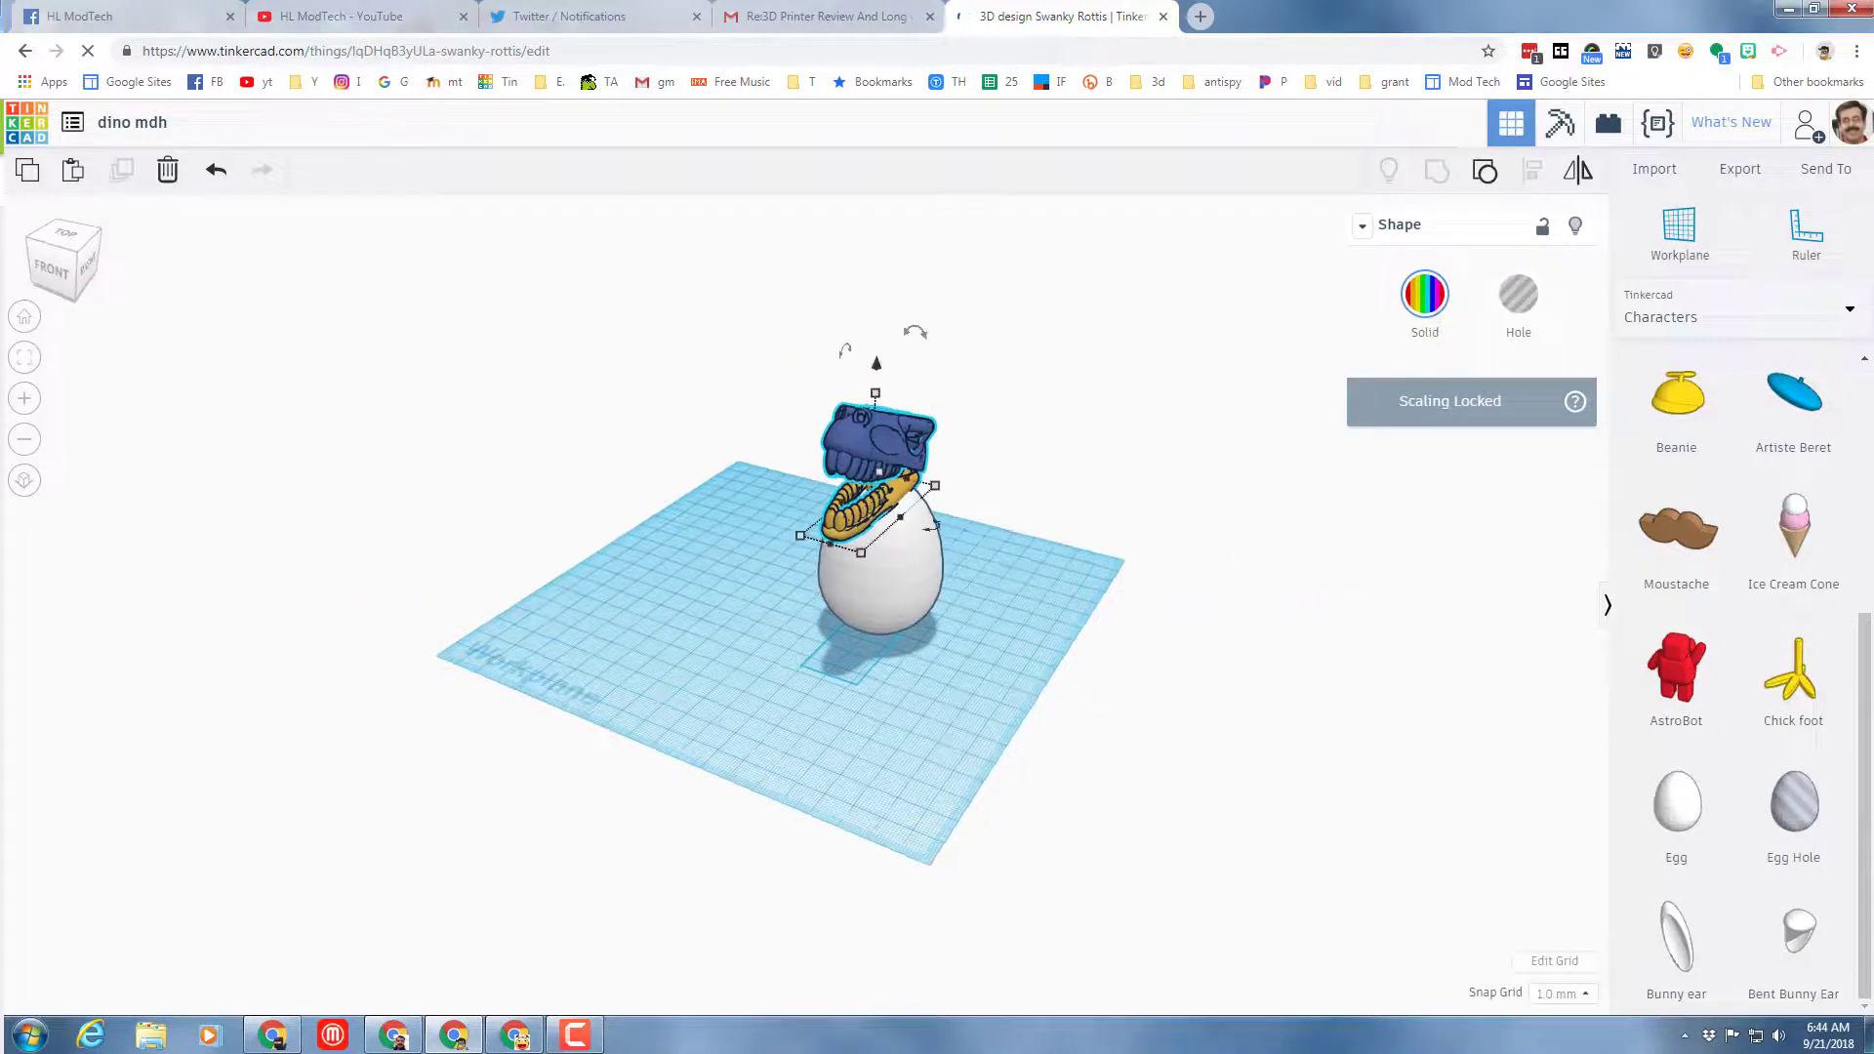
{"action": "left_click_drag", "start_coordinate": [1808, 695], "coordinate": [910, 654]}
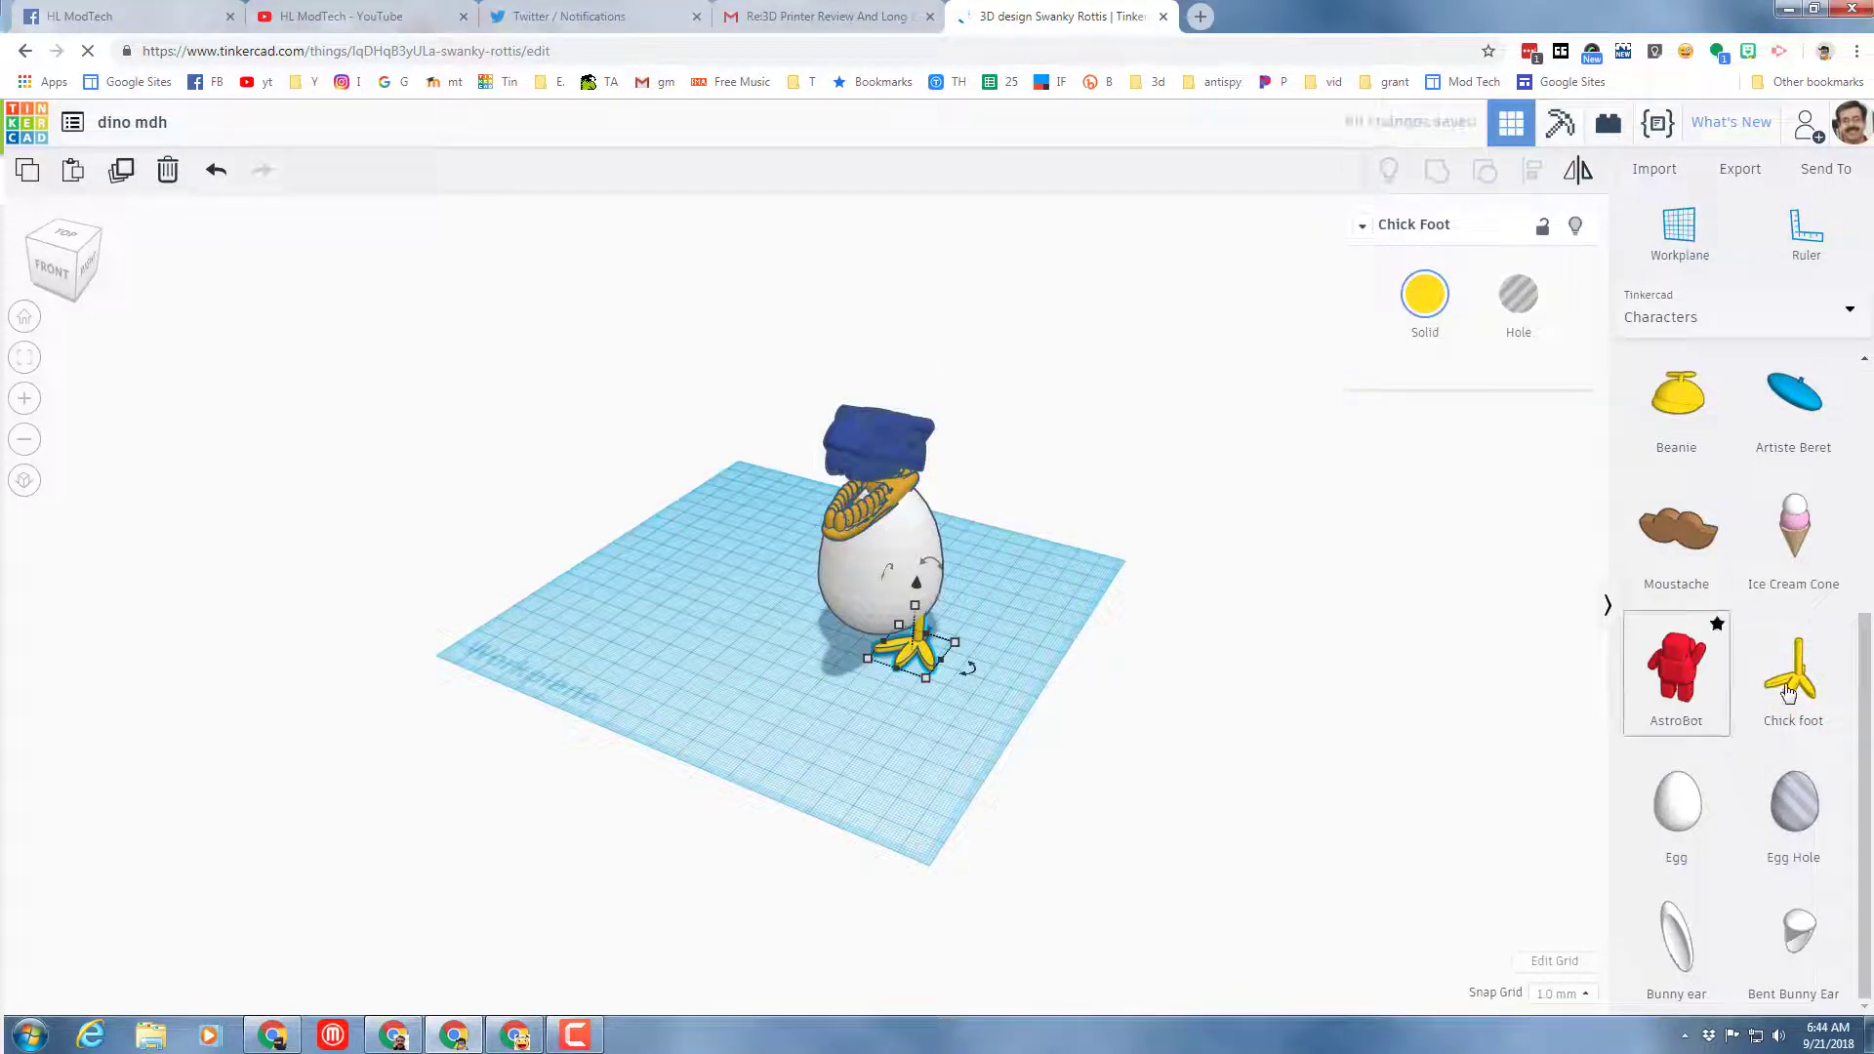
{"action": "left_click_drag", "start_coordinate": [1792, 674], "coordinate": [830, 627]}
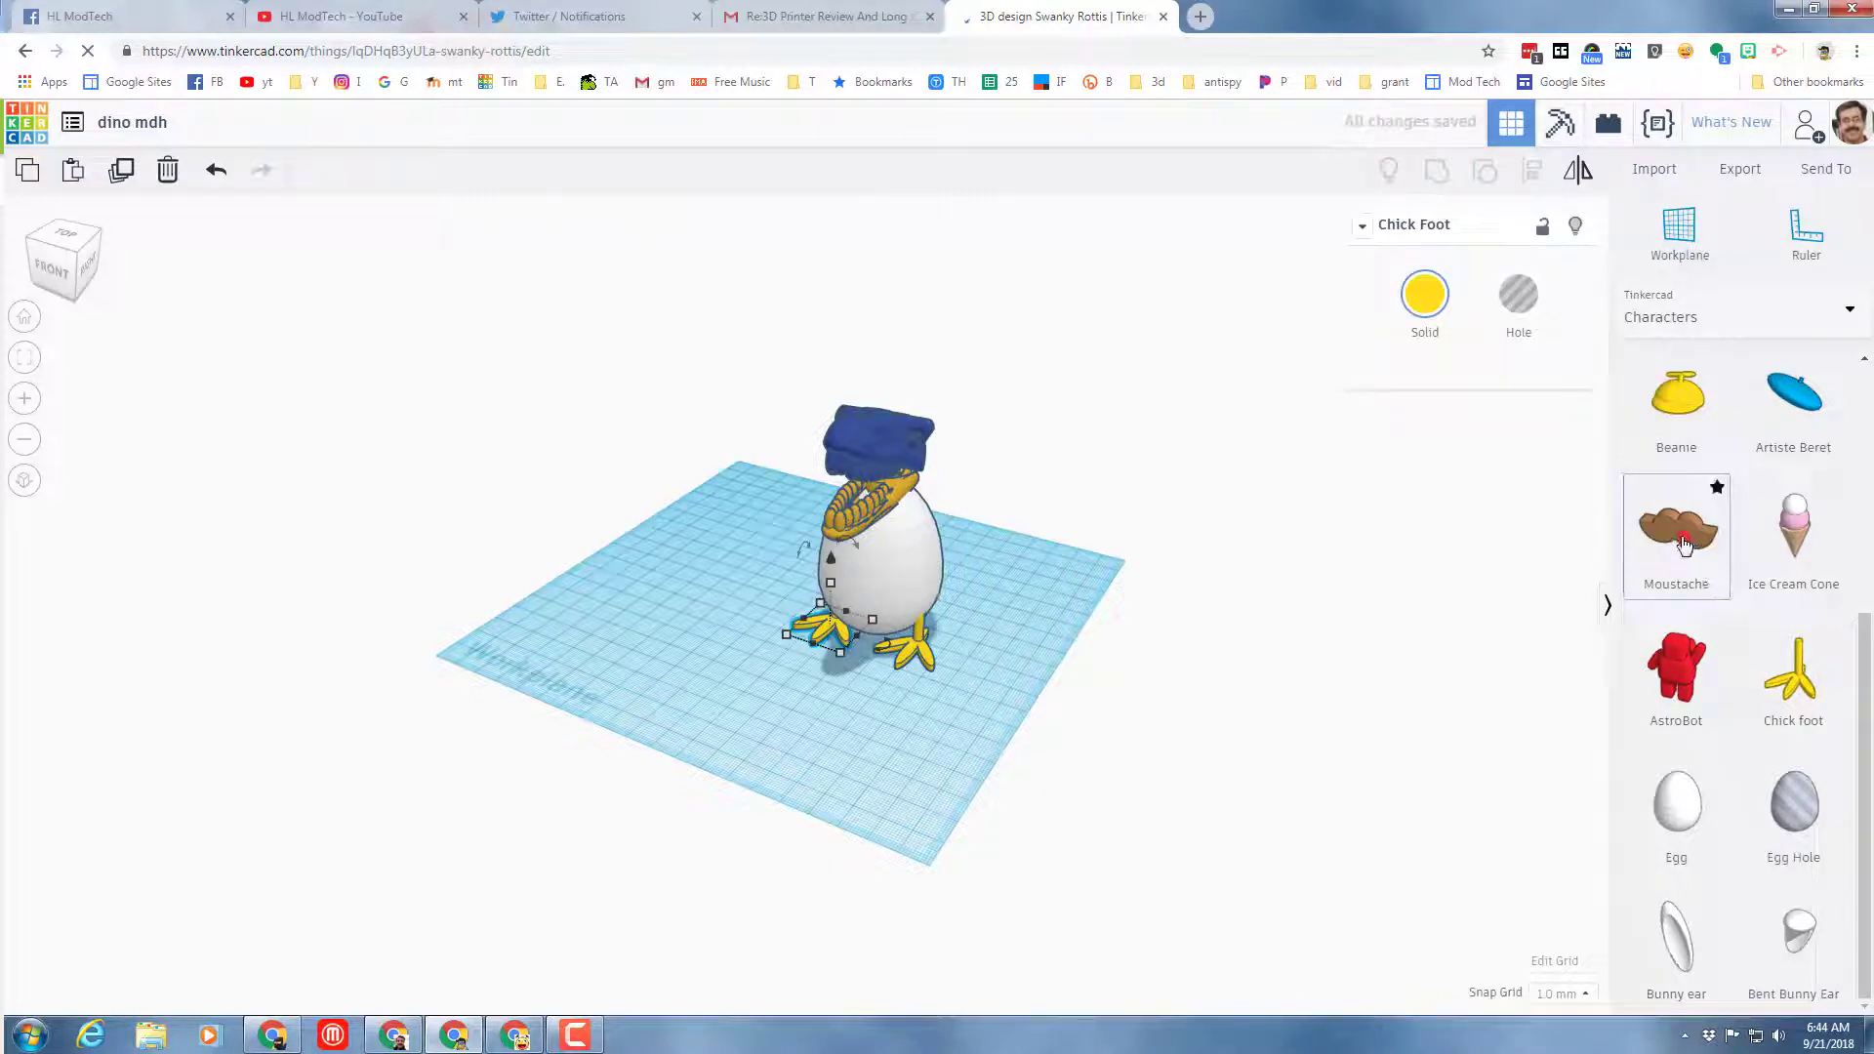
Add a brown Moustache and nudge it forward onto the dino head's snout
{"action": "left_click_drag", "start_coordinate": [1659, 545], "coordinate": [867, 582]}
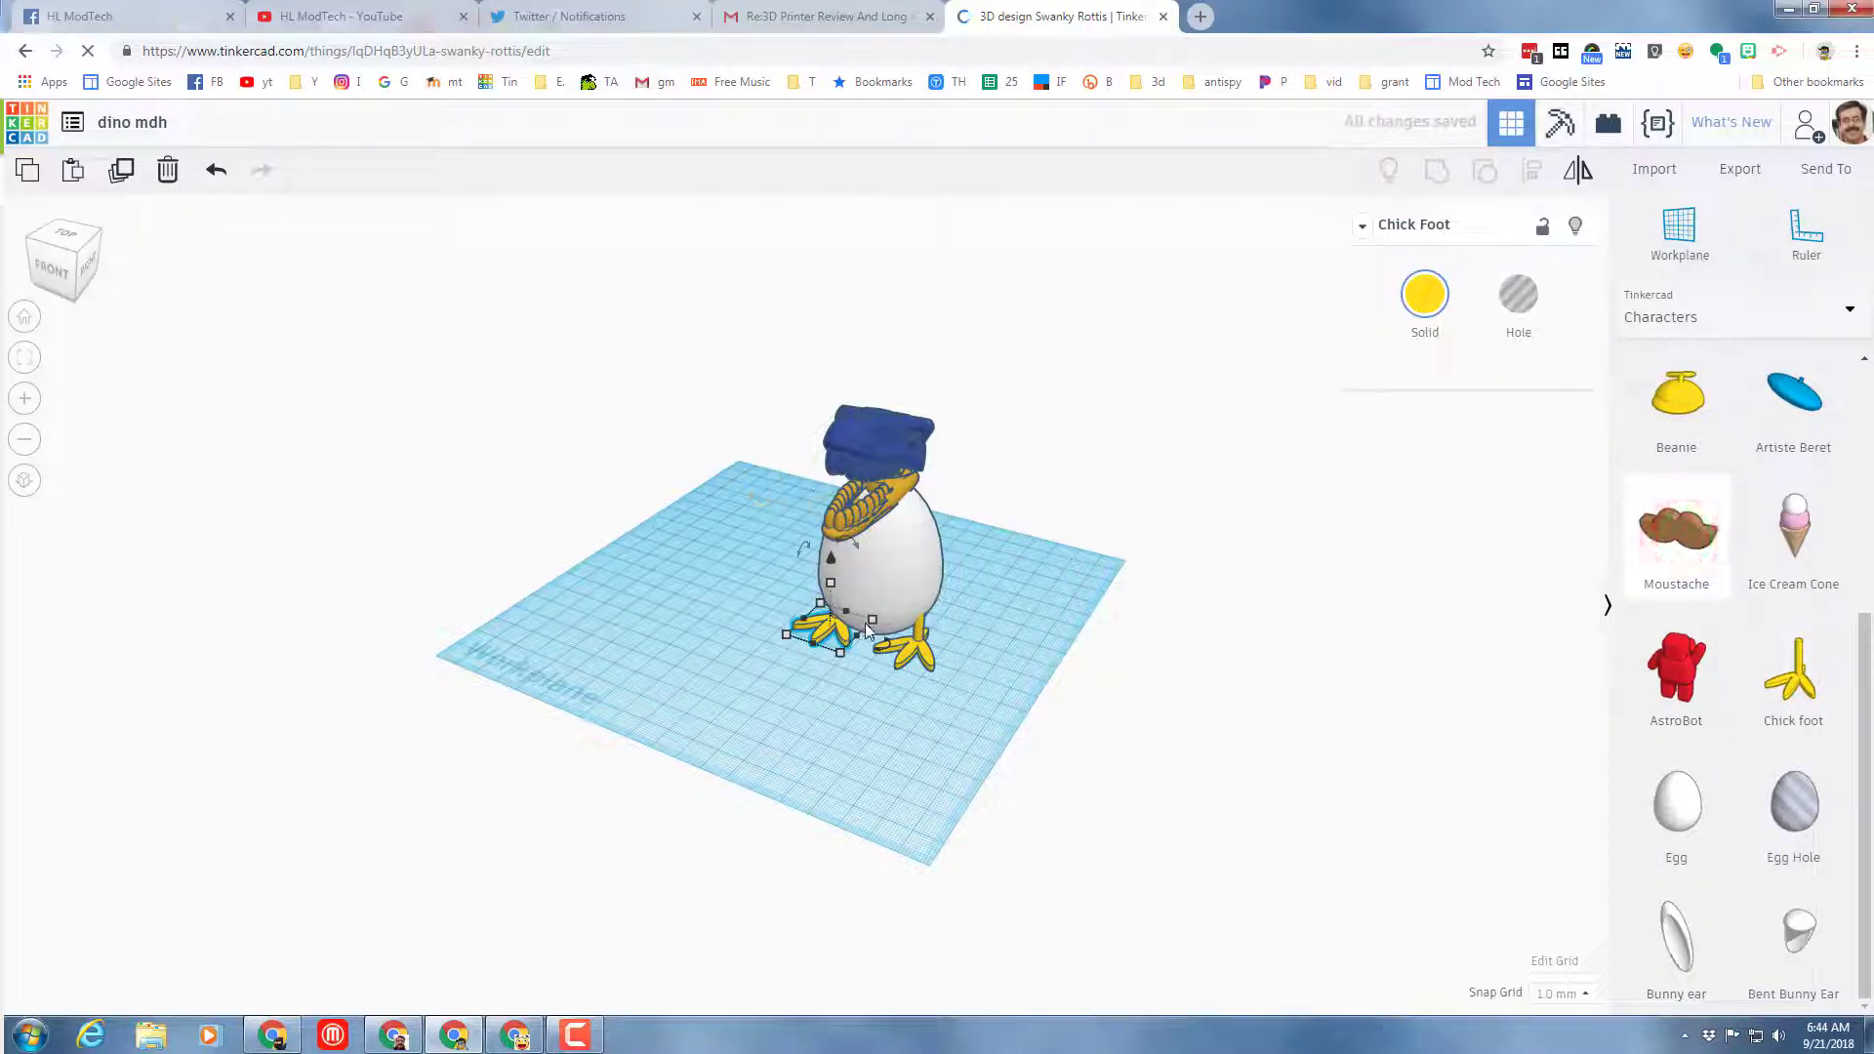
{"action": "left_click_drag", "start_coordinate": [846, 664], "coordinate": [878, 419]}
{"action": "right_click_drag", "start_coordinate": [617, 694], "coordinate": [1144, 674]}
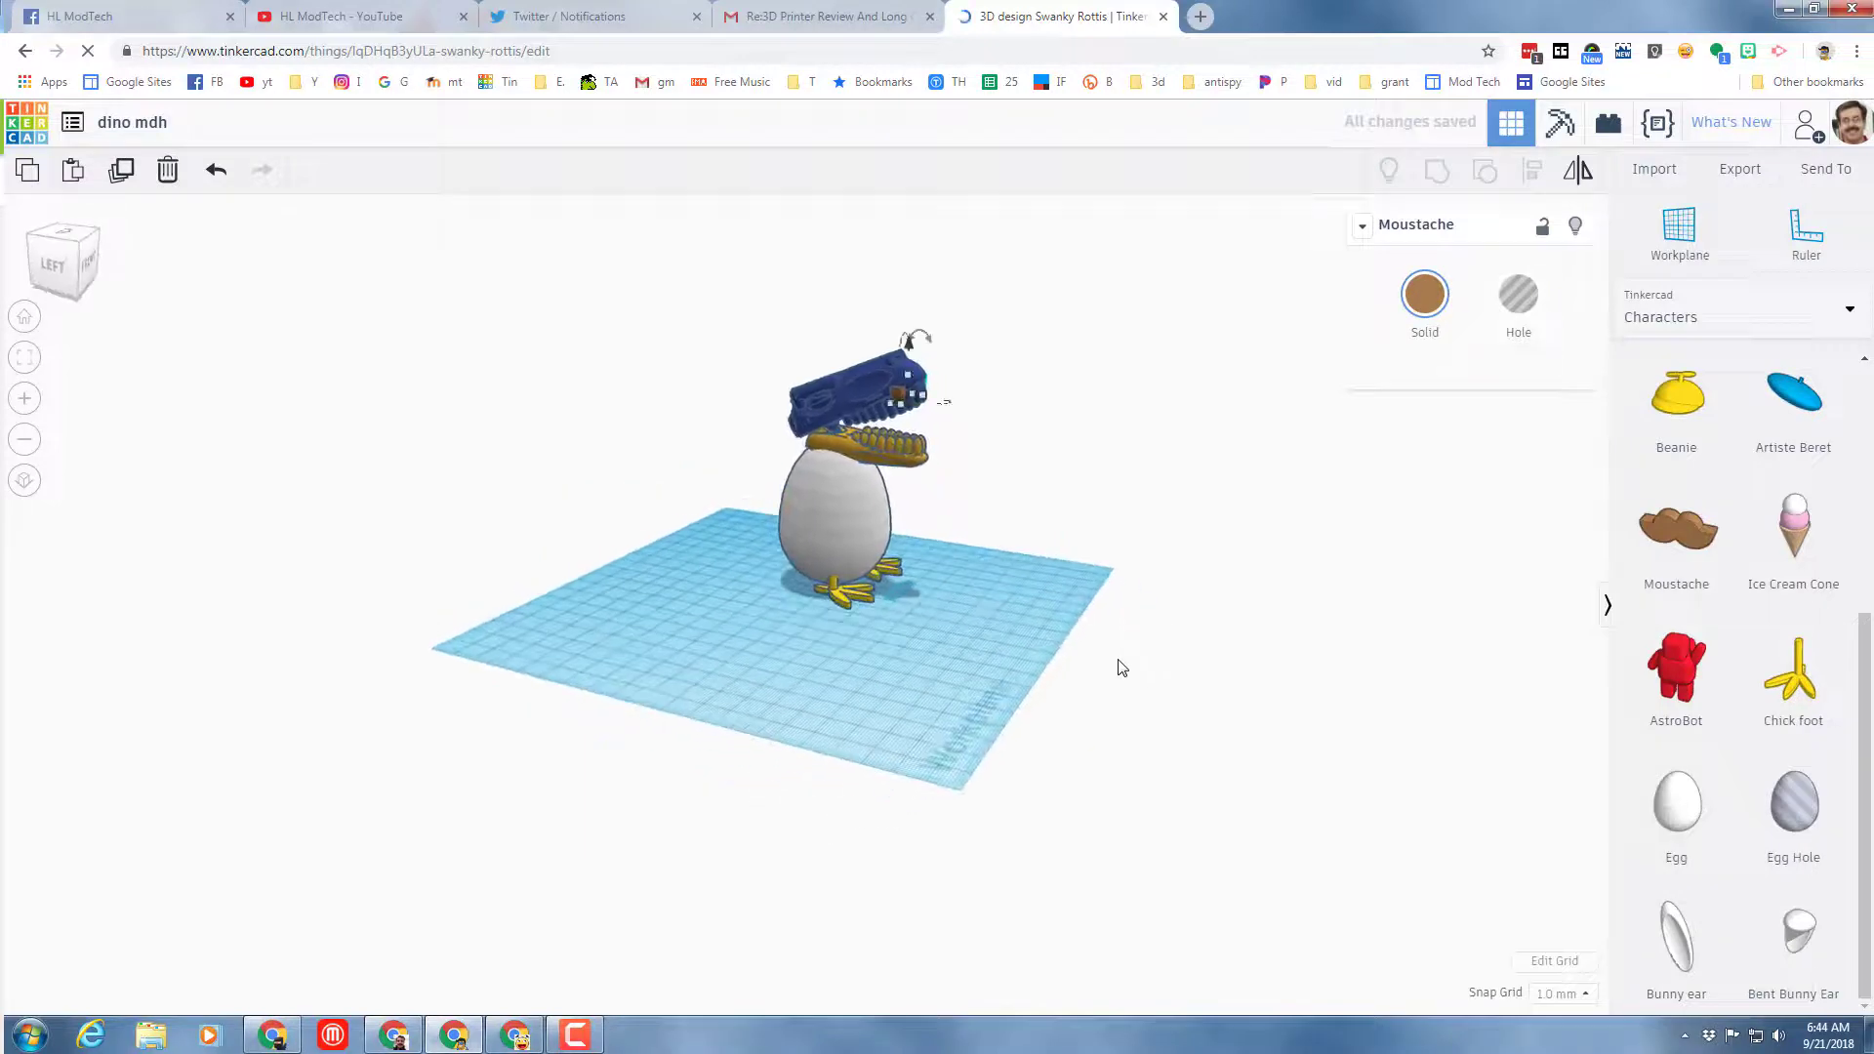
{"action": "scroll", "coordinate": [1121, 668], "scroll_direction": "up", "scroll_amount": 3}
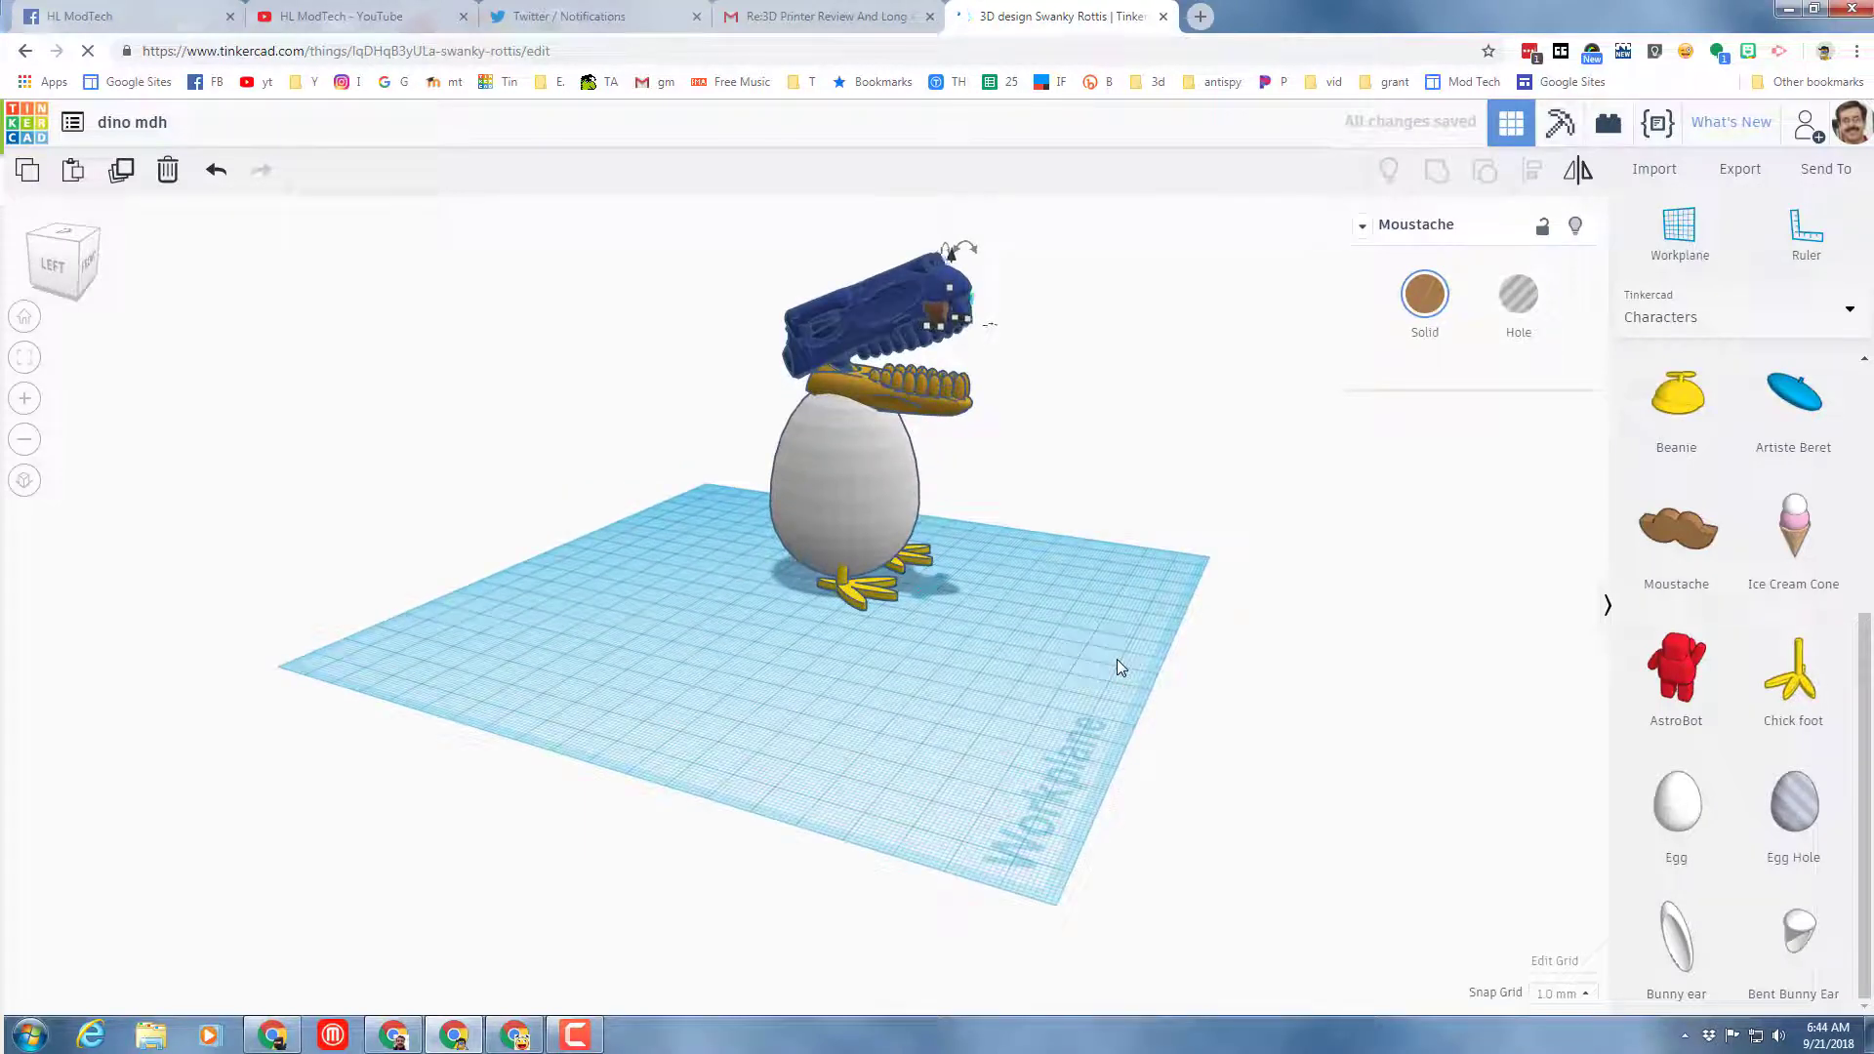
{"action": "key", "text": "Right"}
{"action": "key", "text": "Right"}
{"action": "key", "text": "Right"}
{"action": "key", "text": "Right"}
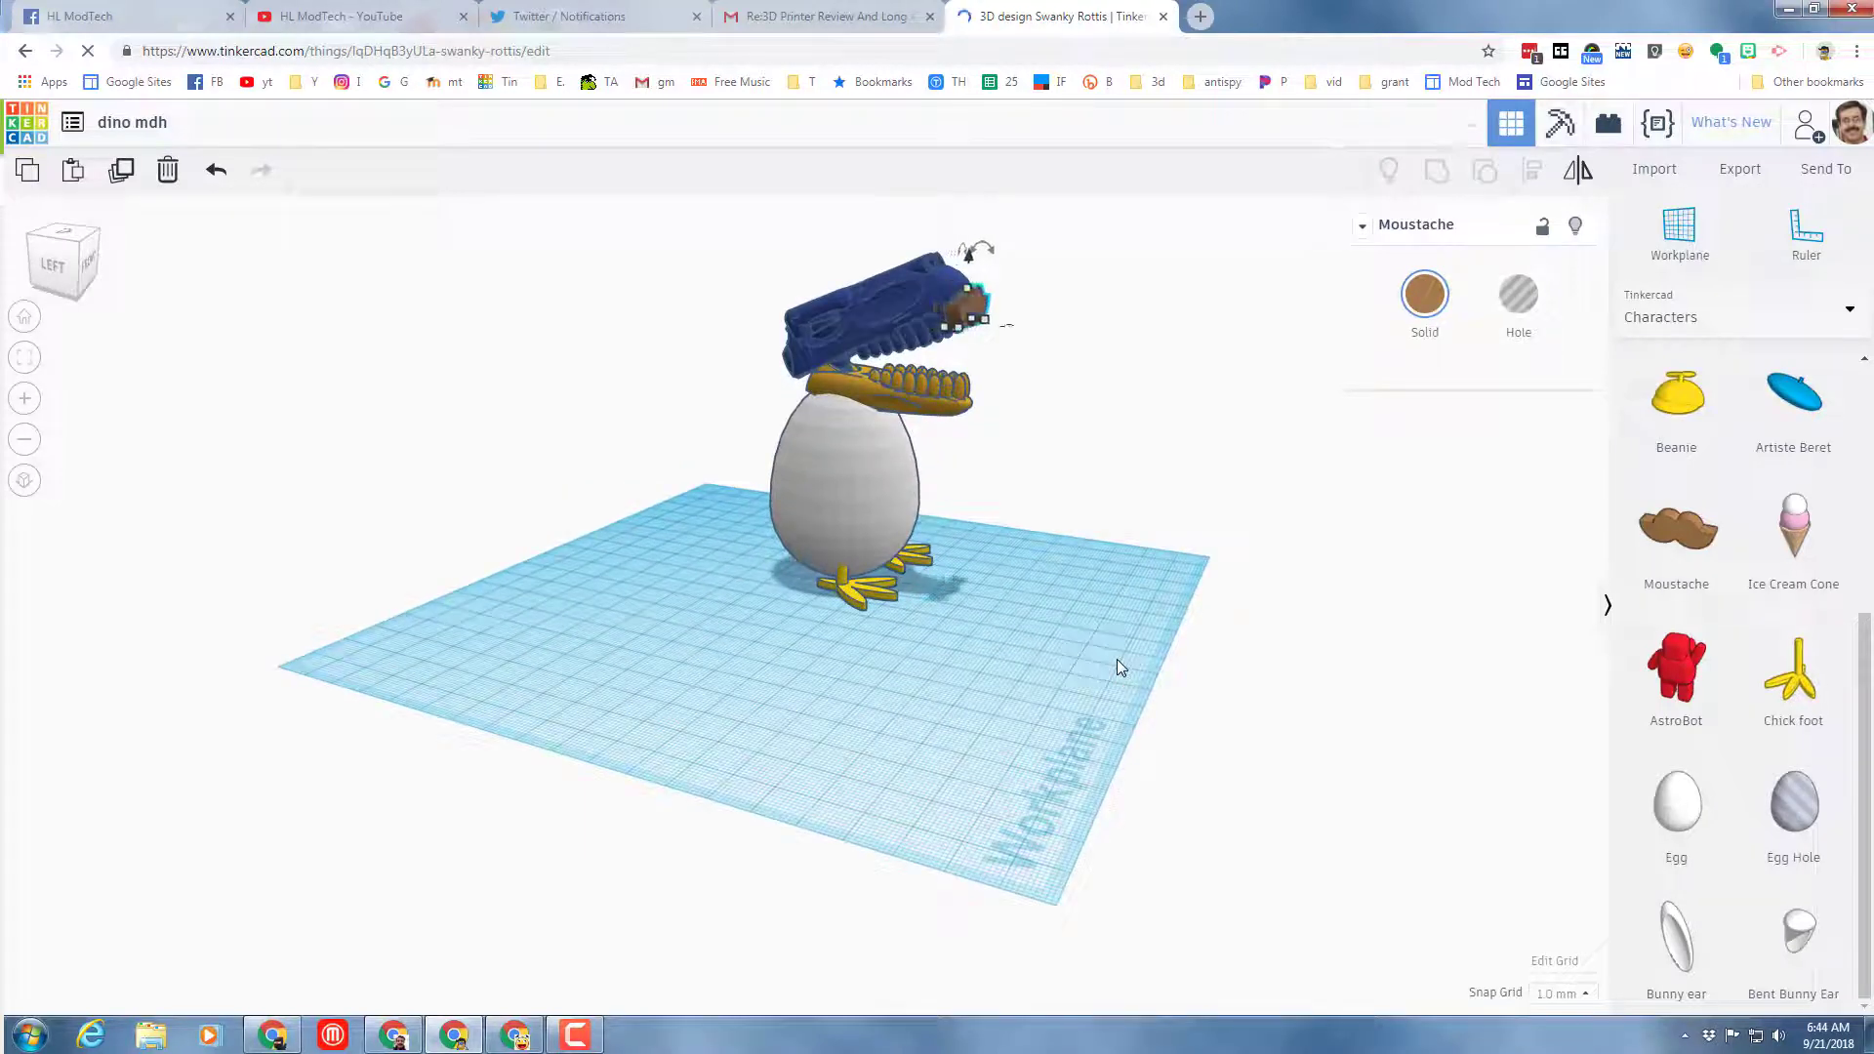
{"action": "right_click_drag", "start_coordinate": [1097, 680], "coordinate": [568, 705]}
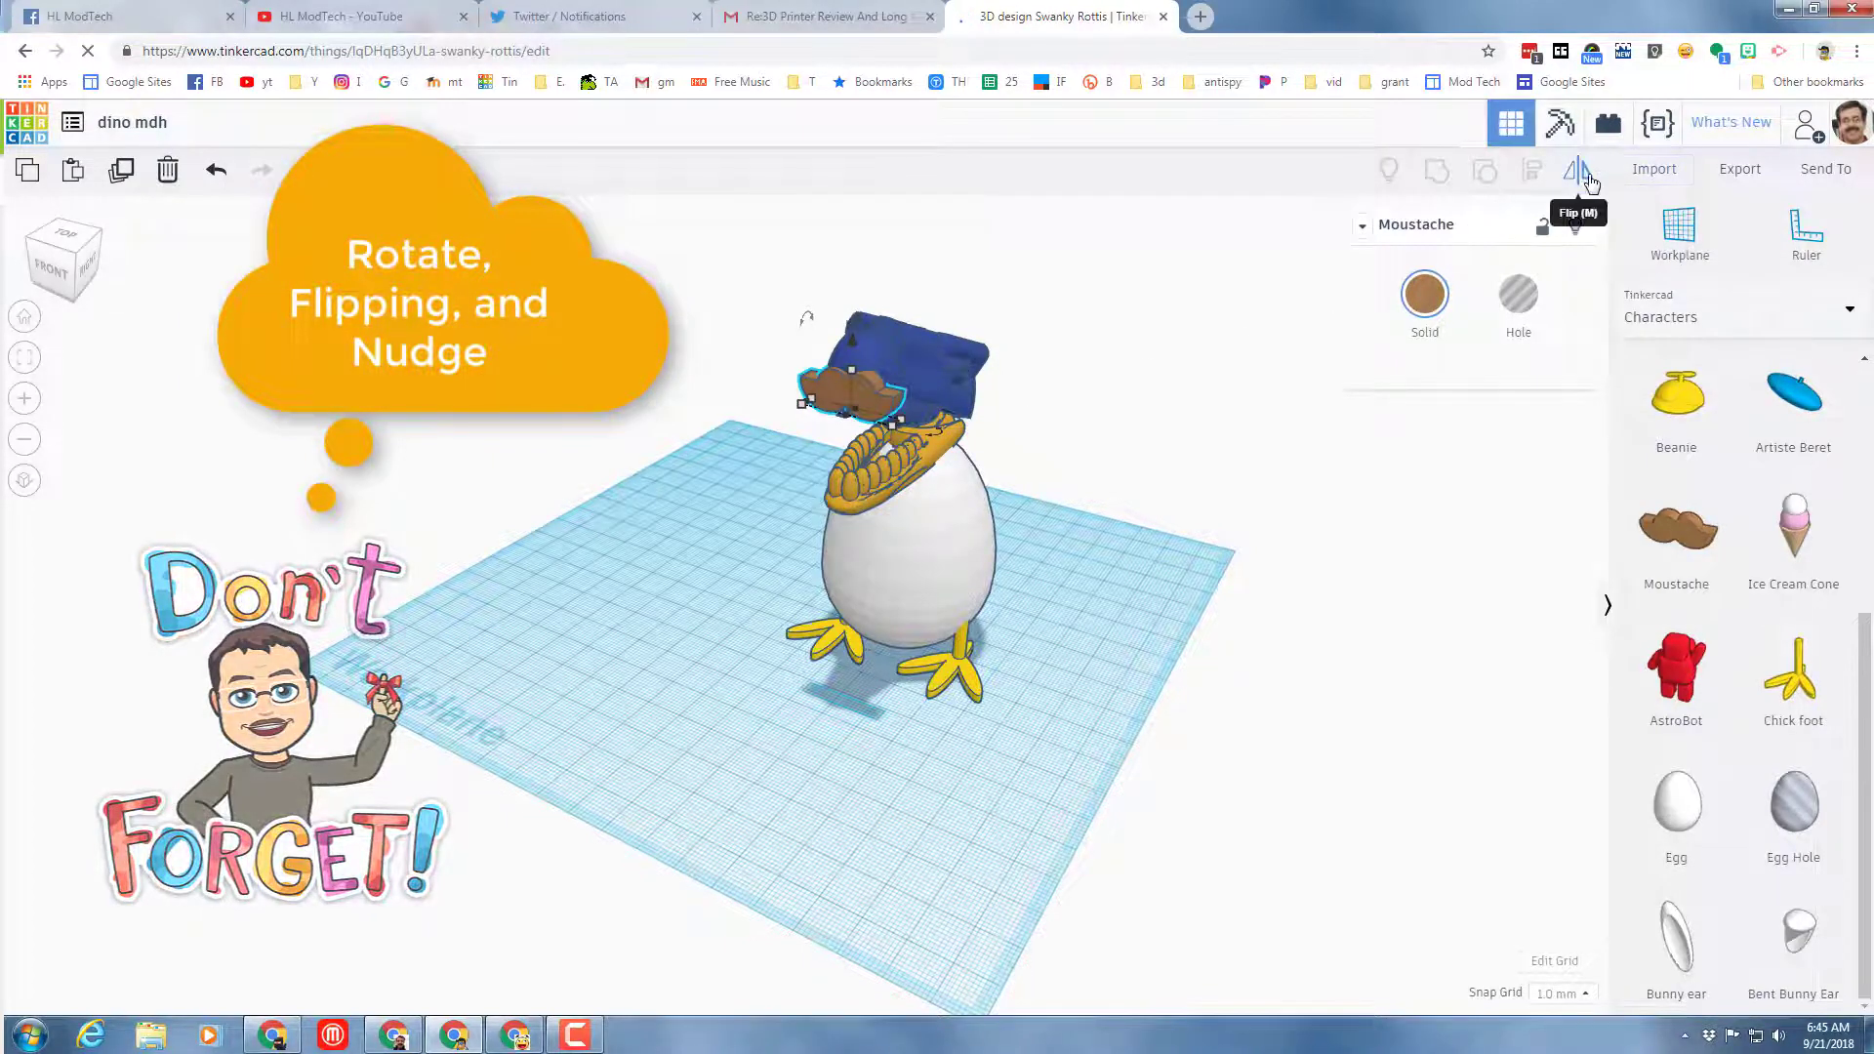
{"action": "right_click_drag", "start_coordinate": [1089, 720], "coordinate": [834, 711]}
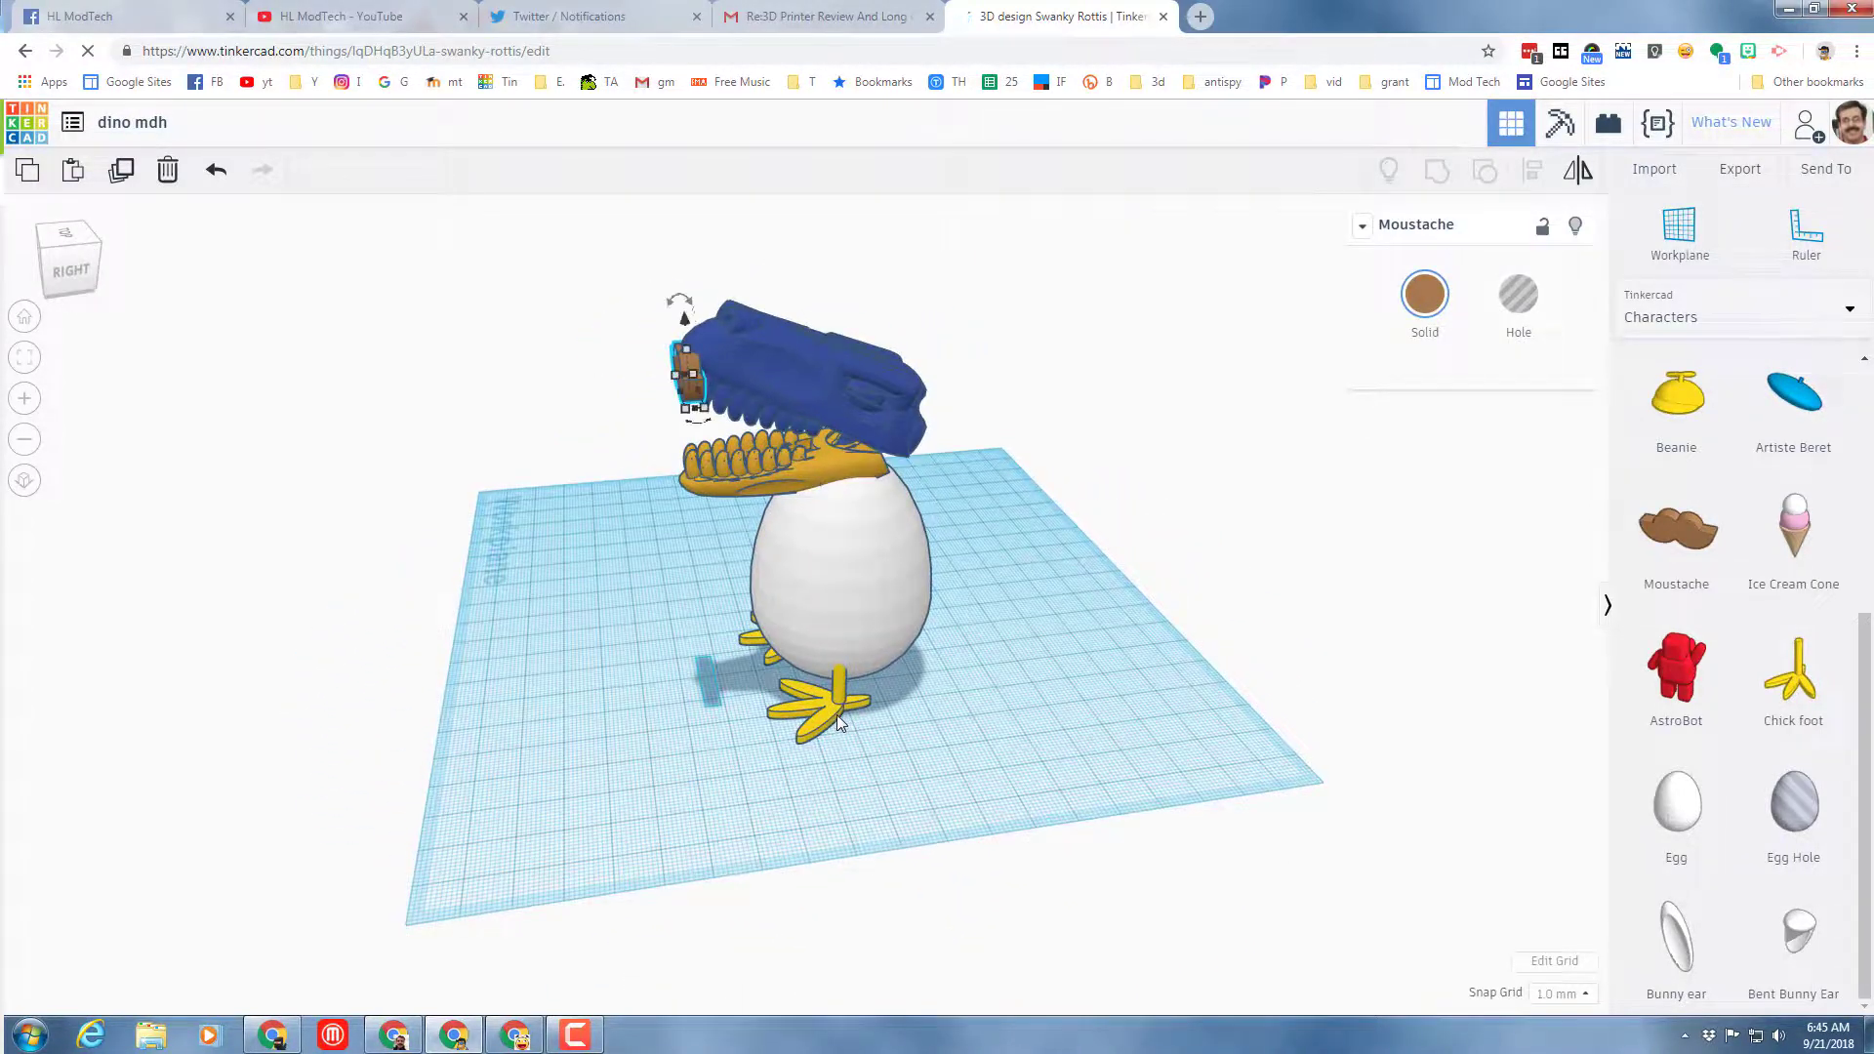
{"action": "right_click_drag", "start_coordinate": [434, 739], "coordinate": [894, 781]}
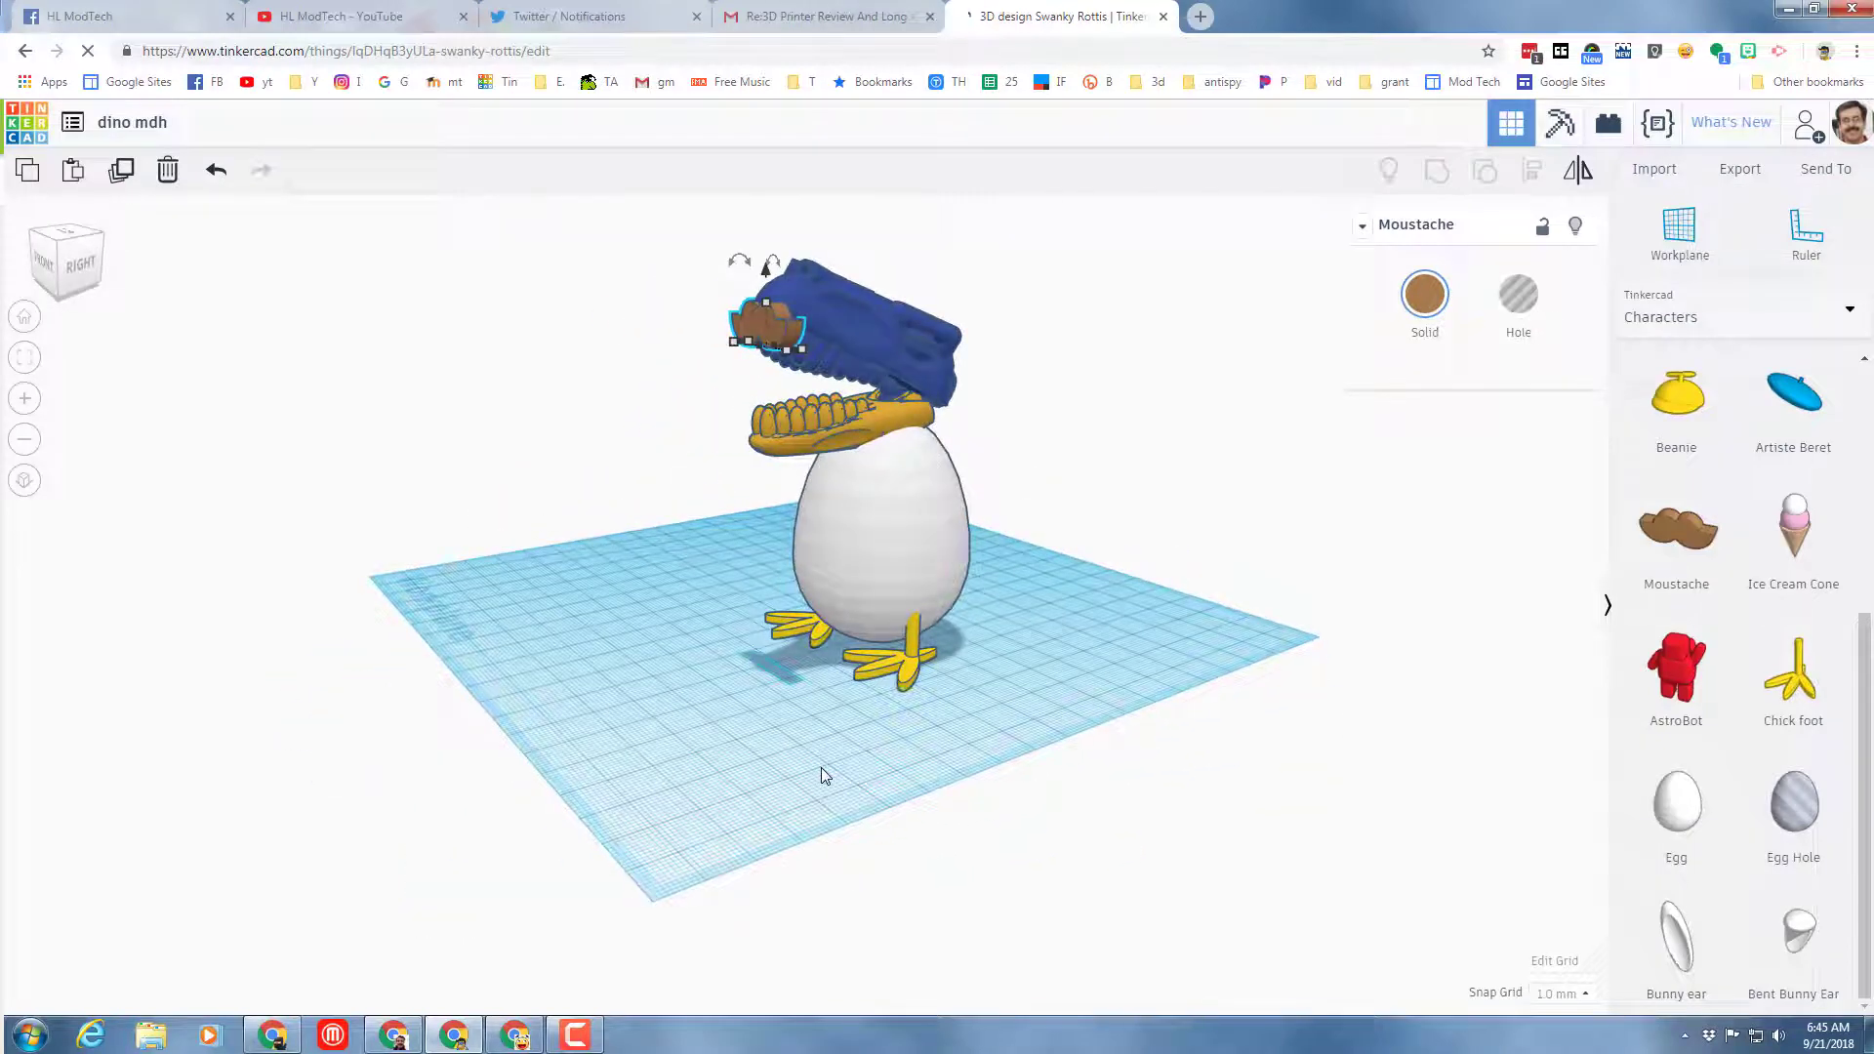
{"action": "scroll", "coordinate": [1706, 837], "scroll_direction": "up", "scroll_amount": 1}
{"action": "scroll", "coordinate": [1684, 813], "scroll_direction": "down", "scroll_amount": 1}
{"action": "scroll", "coordinate": [1367, 781], "scroll_direction": "up", "scroll_amount": 2}
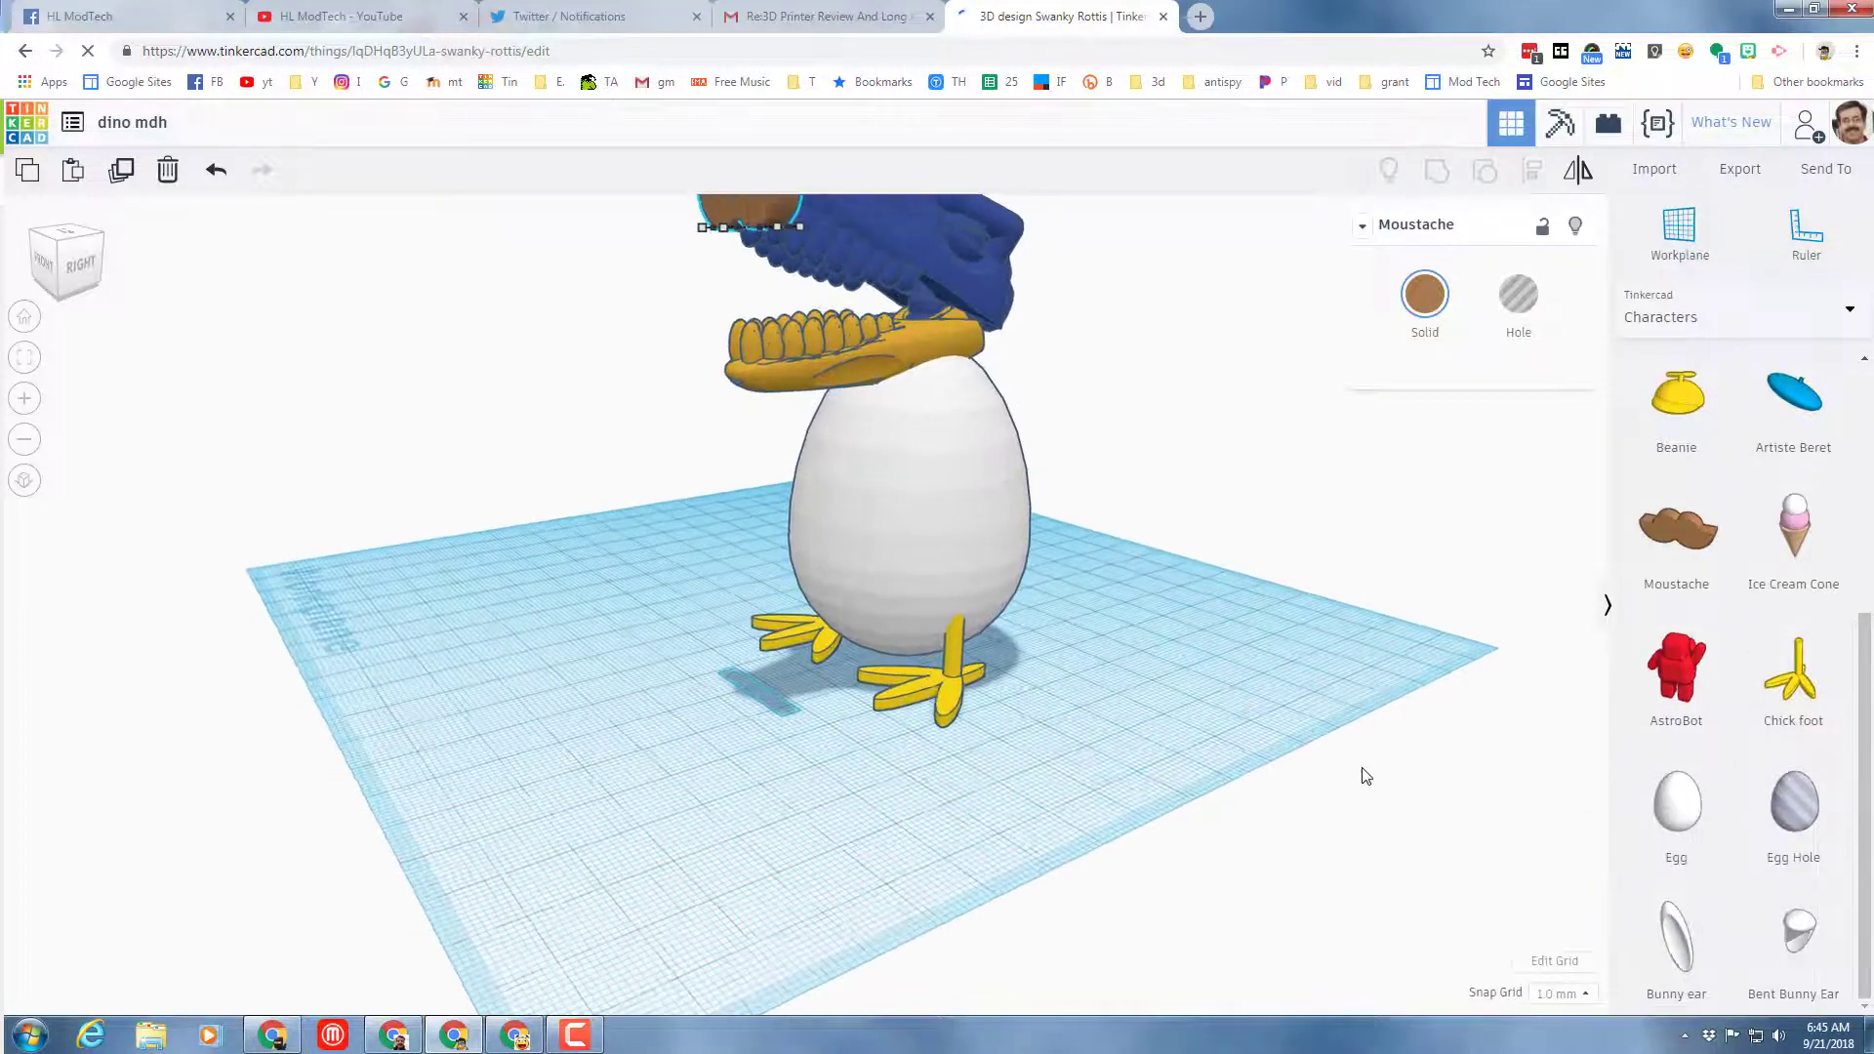
{"action": "scroll", "coordinate": [1359, 774], "scroll_direction": "down", "scroll_amount": 4}
{"action": "right_click_drag", "start_coordinate": [1245, 776], "coordinate": [1115, 750]}
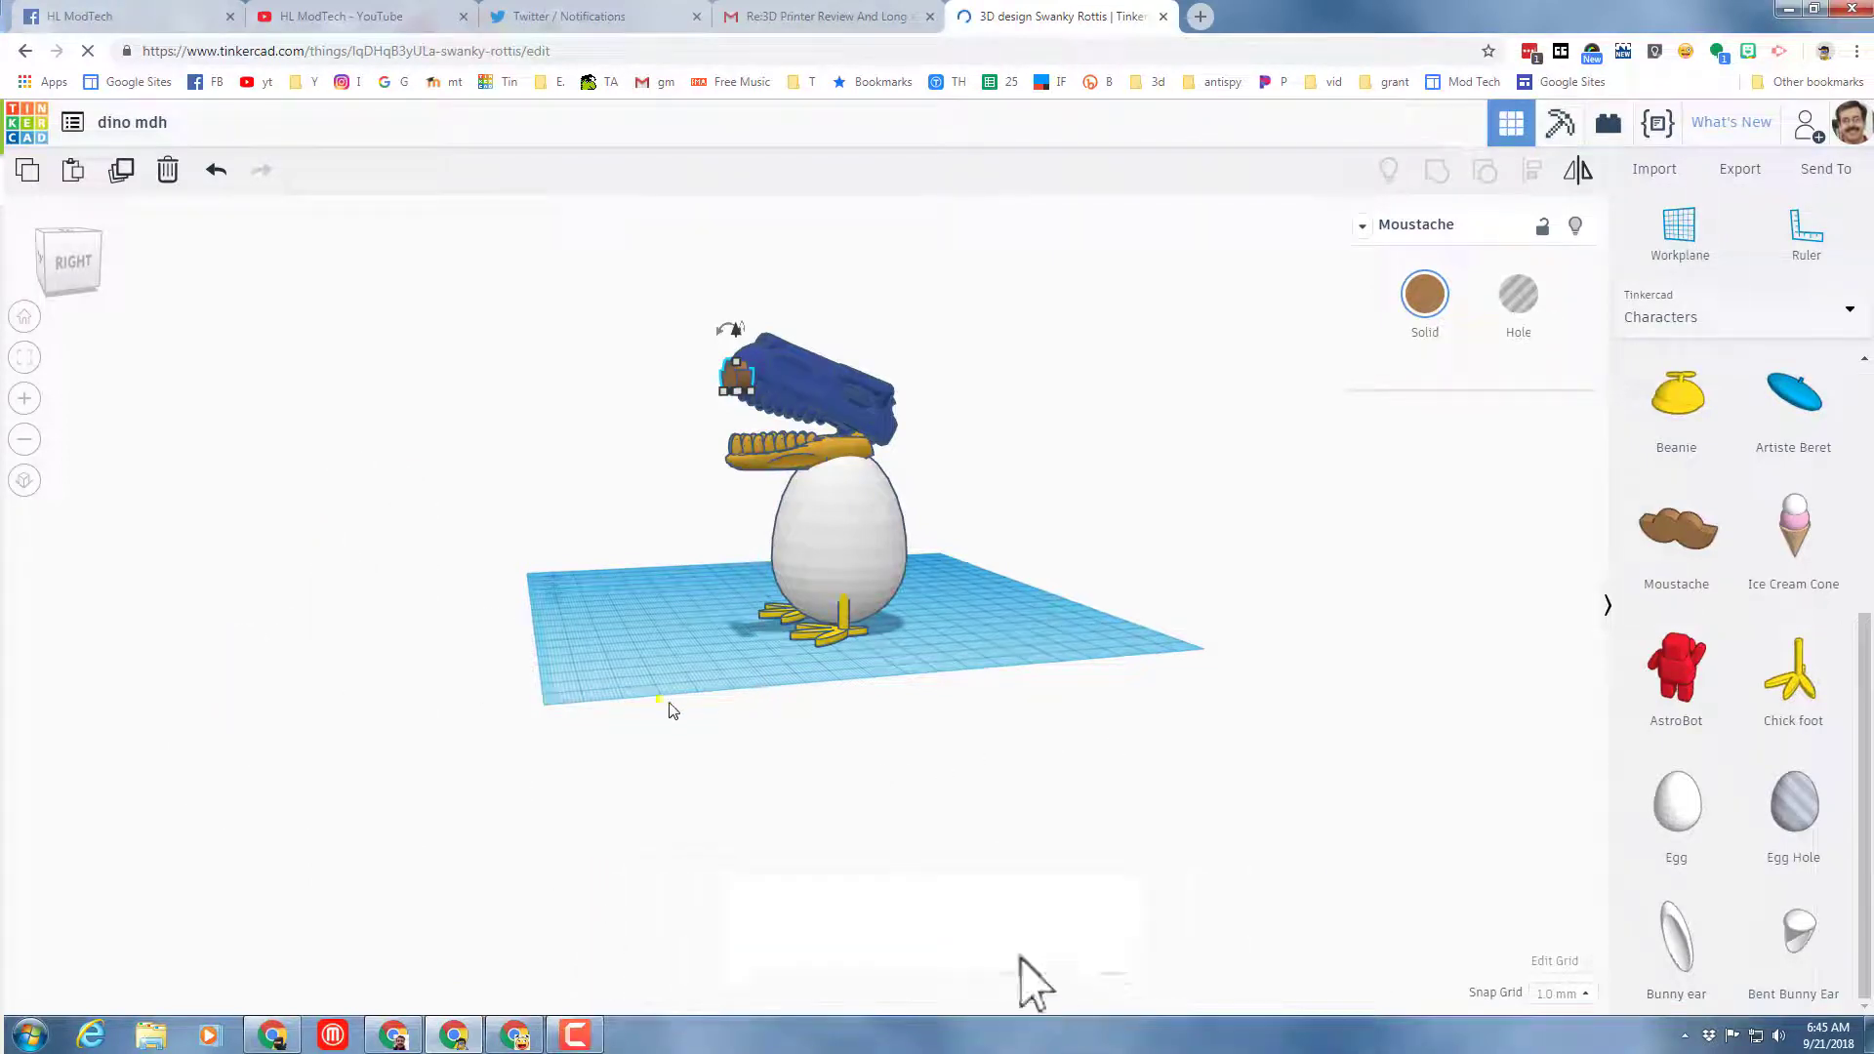
{"action": "right_click_drag", "start_coordinate": [687, 713], "coordinate": [1144, 641]}
{"action": "scroll", "coordinate": [757, 648], "scroll_direction": "up", "scroll_amount": 5}
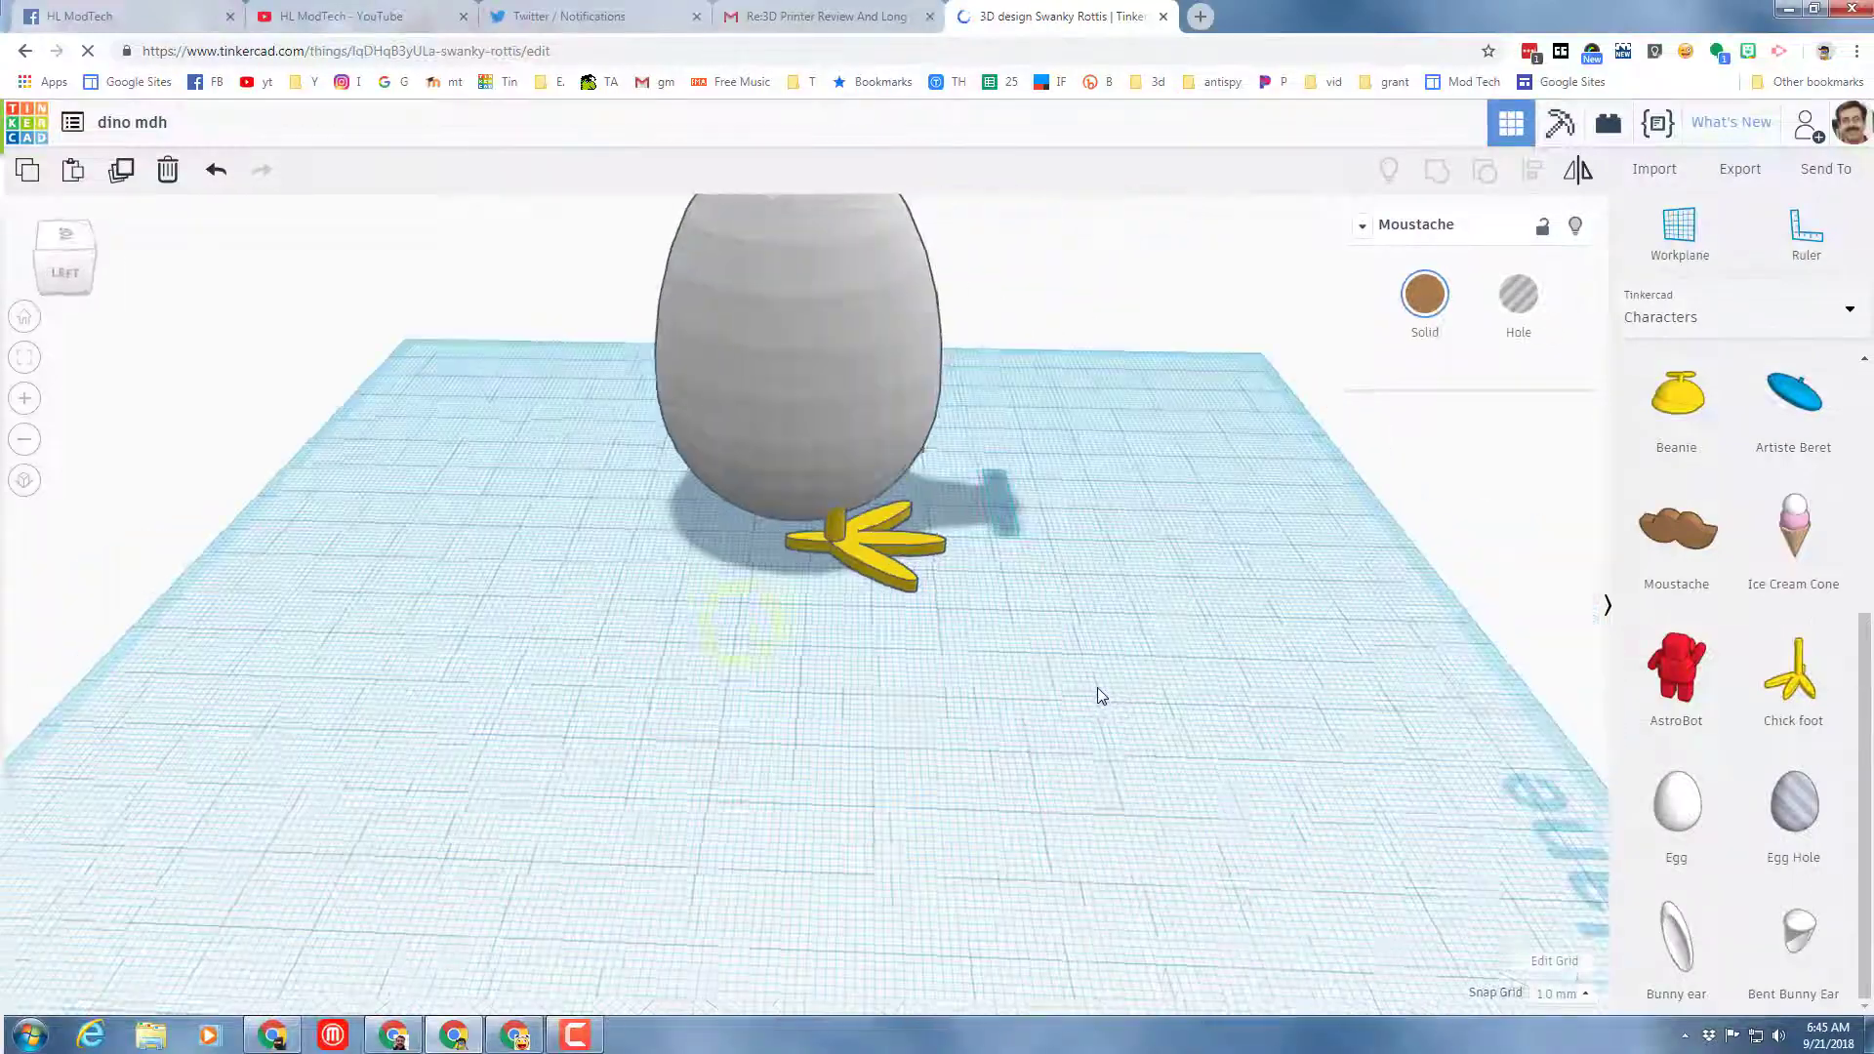
{"action": "scroll", "coordinate": [1033, 695], "scroll_direction": "down", "scroll_amount": 6}
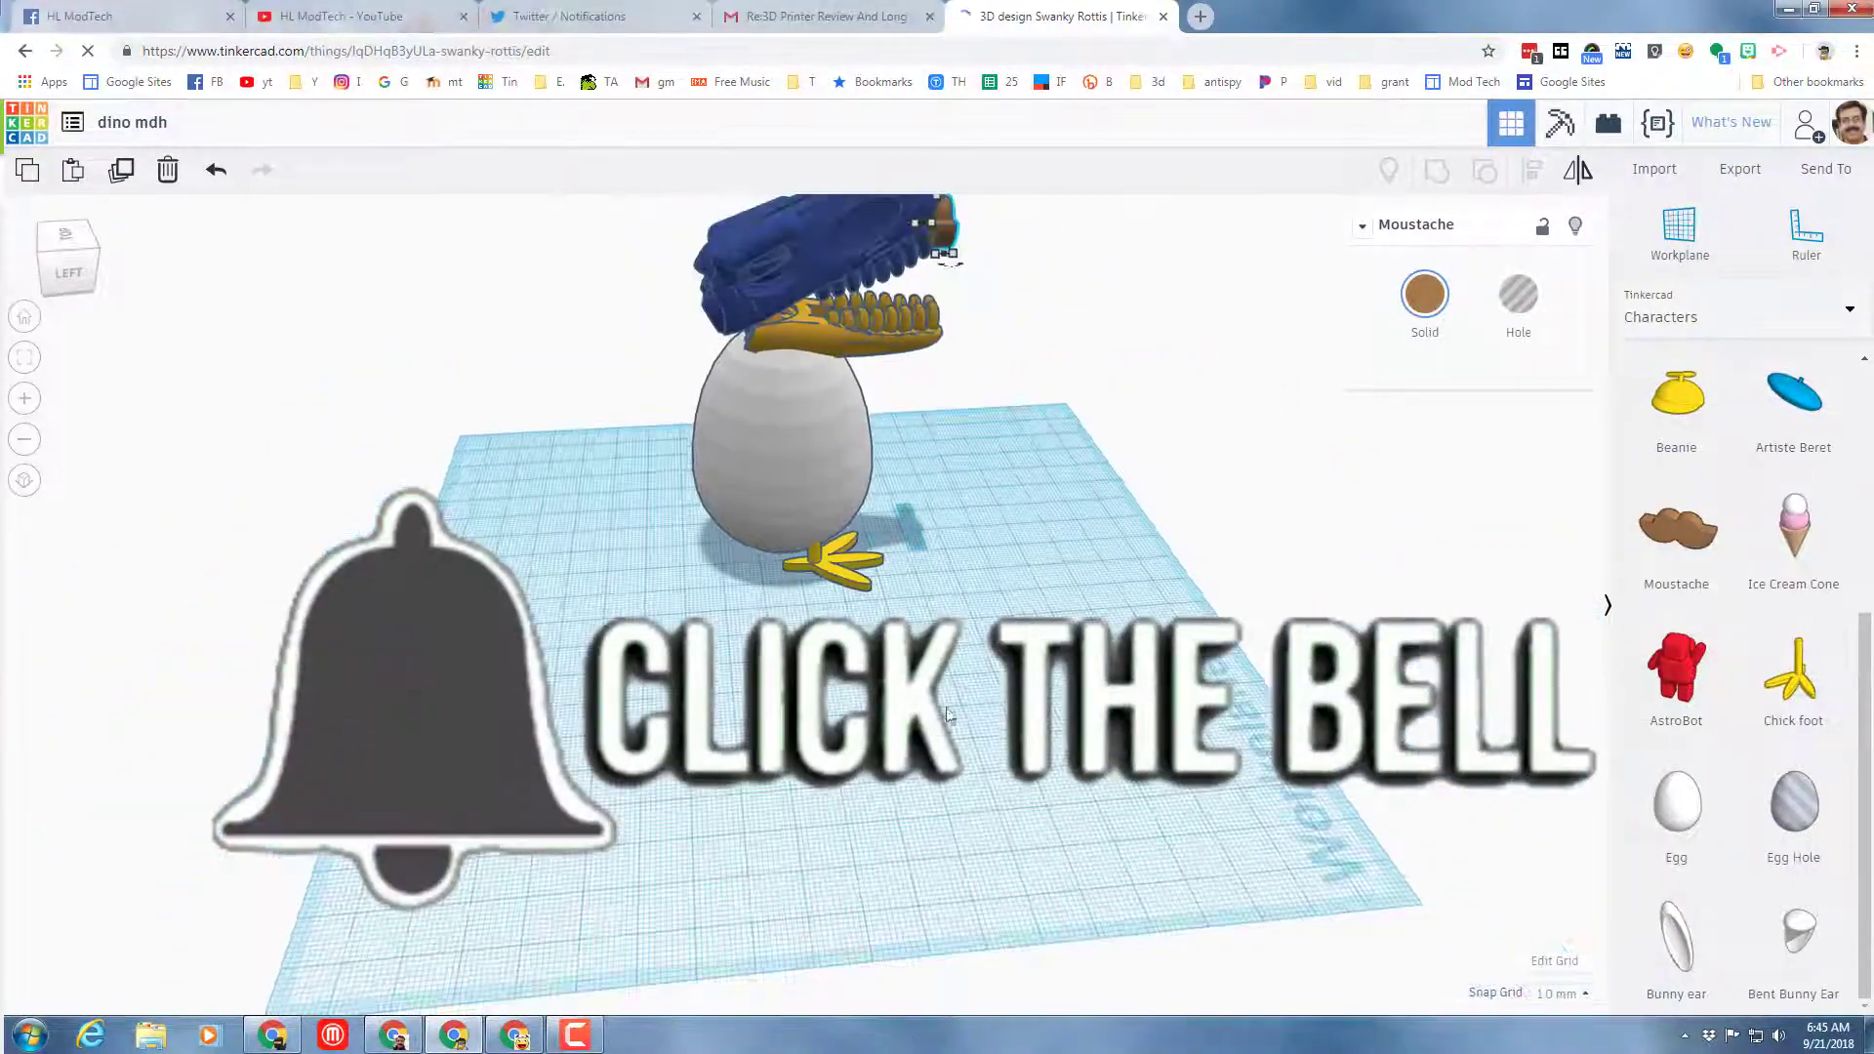